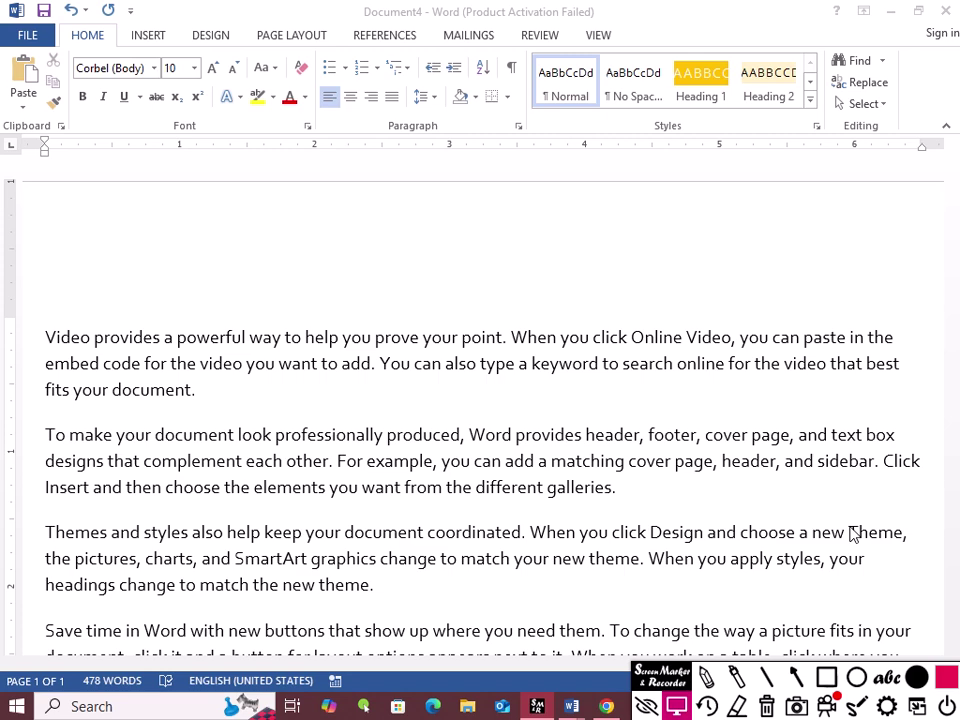
# Switch to the MS_Word_Shortcut_Keys_Hindi document to read the first row of its shortcut table.
pyautogui.hotkey('alt', 'Tab')
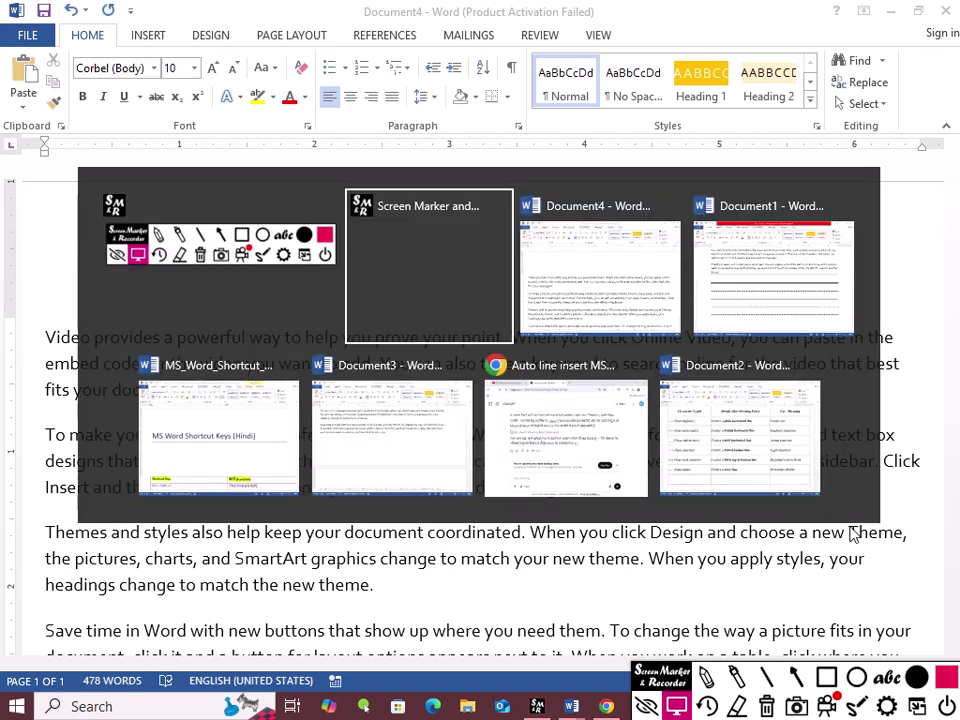
pyautogui.hotkey('alt', 'Tab')
pyautogui.hotkey('alt', 'Tab')
pyautogui.hotkey('alt', 'Tab')
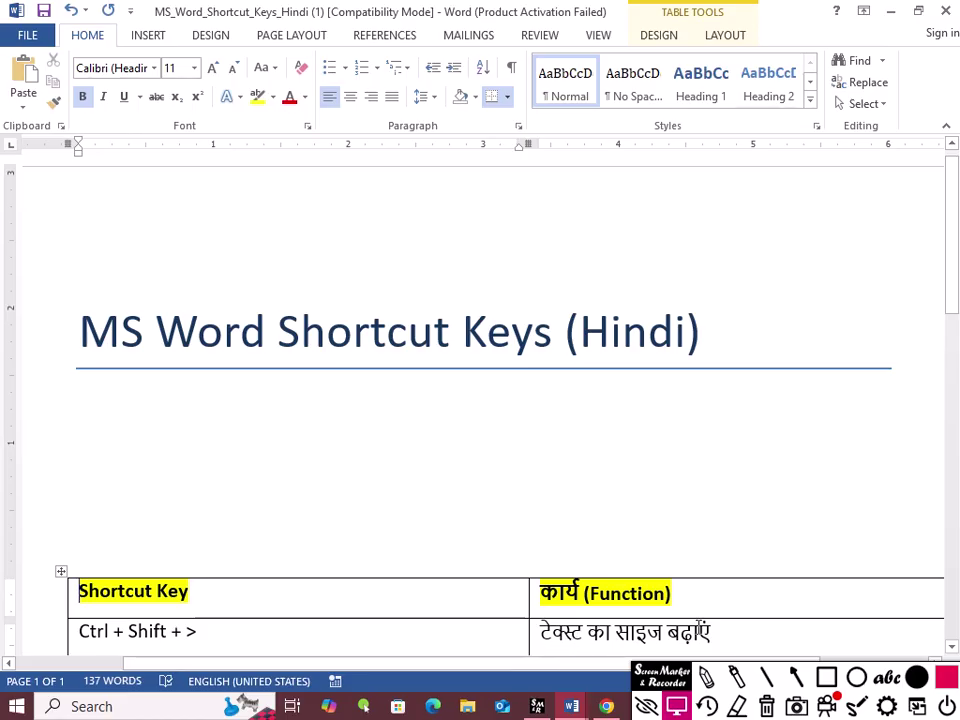
# Return to Document4 and select the whole first paragraph, from "Video provides" to "fits your document.".
pyautogui.hotkey('alt', 'Tab')
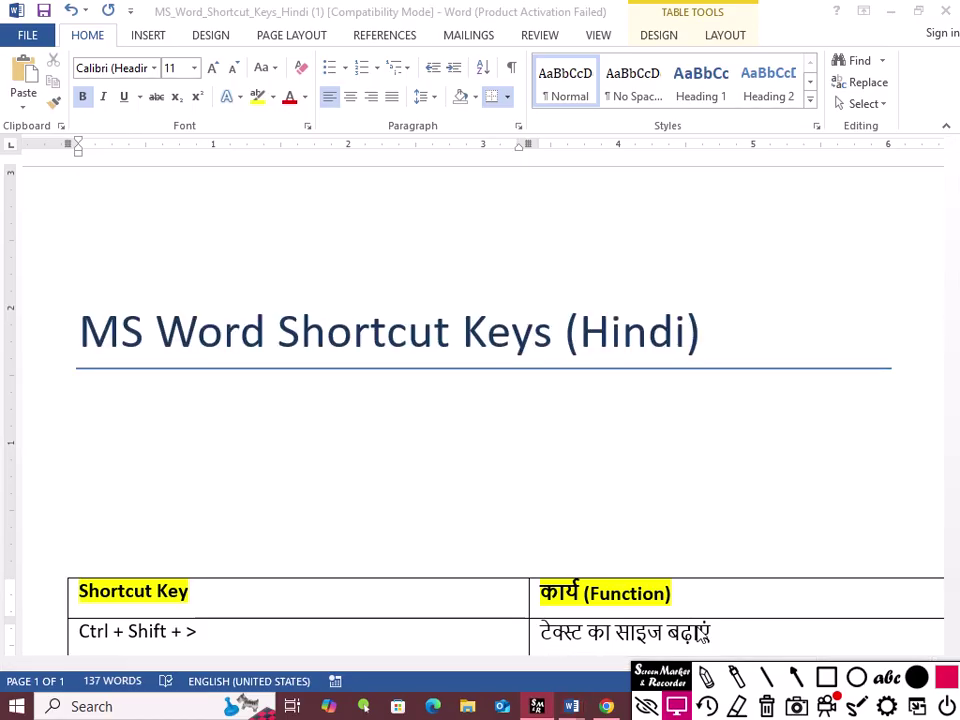
pyautogui.hotkey('alt', 'Tab')
pyautogui.hotkey('alt', 'Tab')
pyautogui.hotkey('alt', 'Tab')
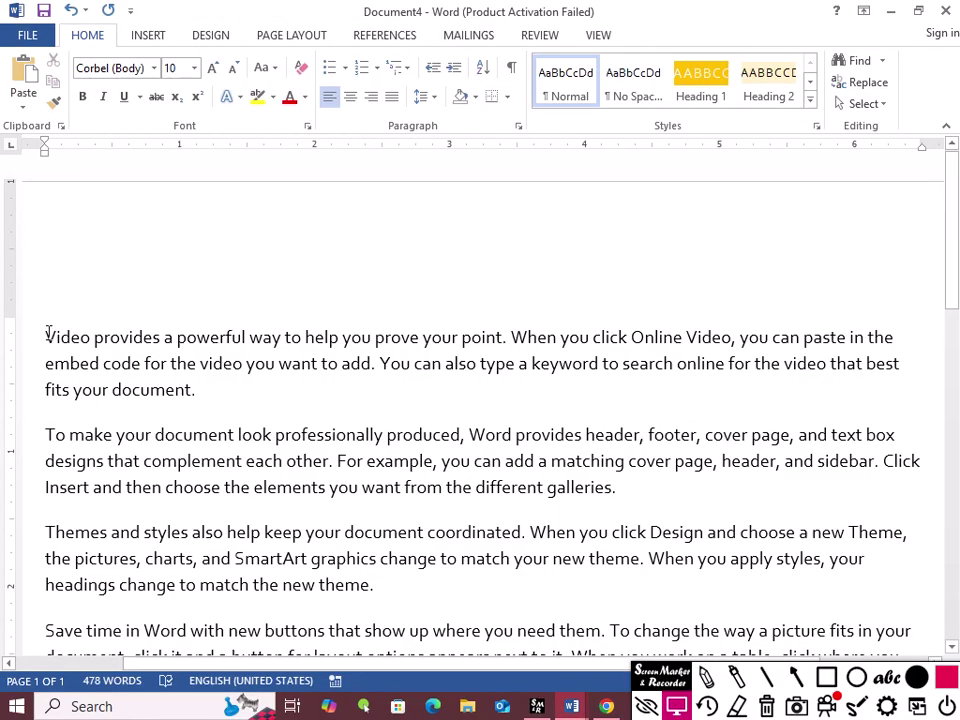
pyautogui.hotkey('shift', 'Right')
pyautogui.hotkey('shift', 'Right')
pyautogui.keyDown('shift'); pyautogui.click(193, 390); pyautogui.keyUp('shift')
pyautogui.click(197, 391)
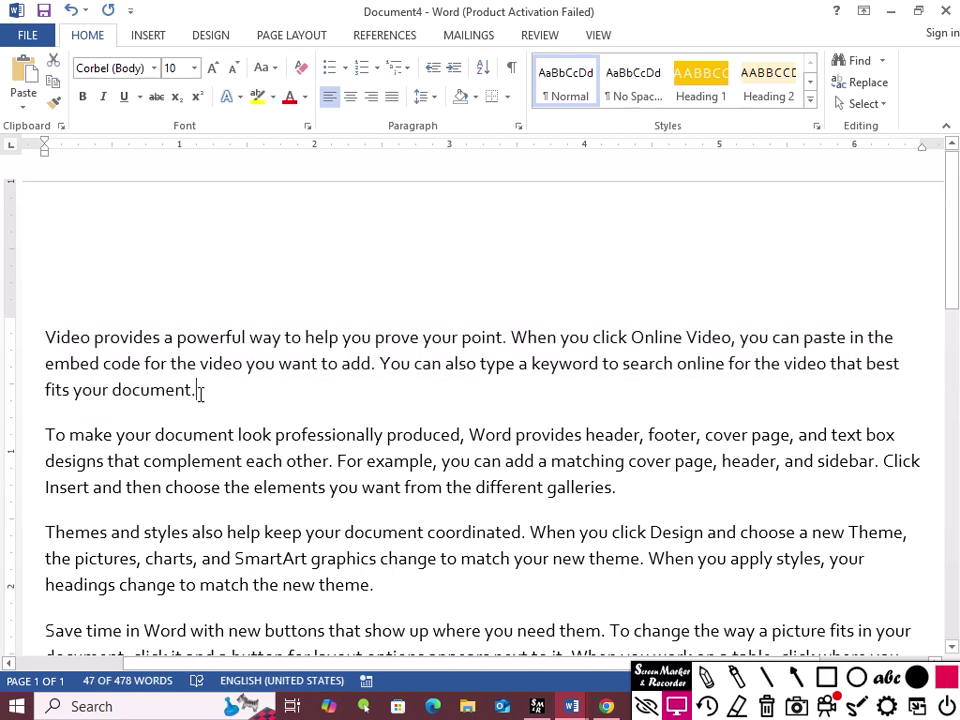
pyautogui.moveTo(45, 337); pyautogui.dragTo(200, 395)
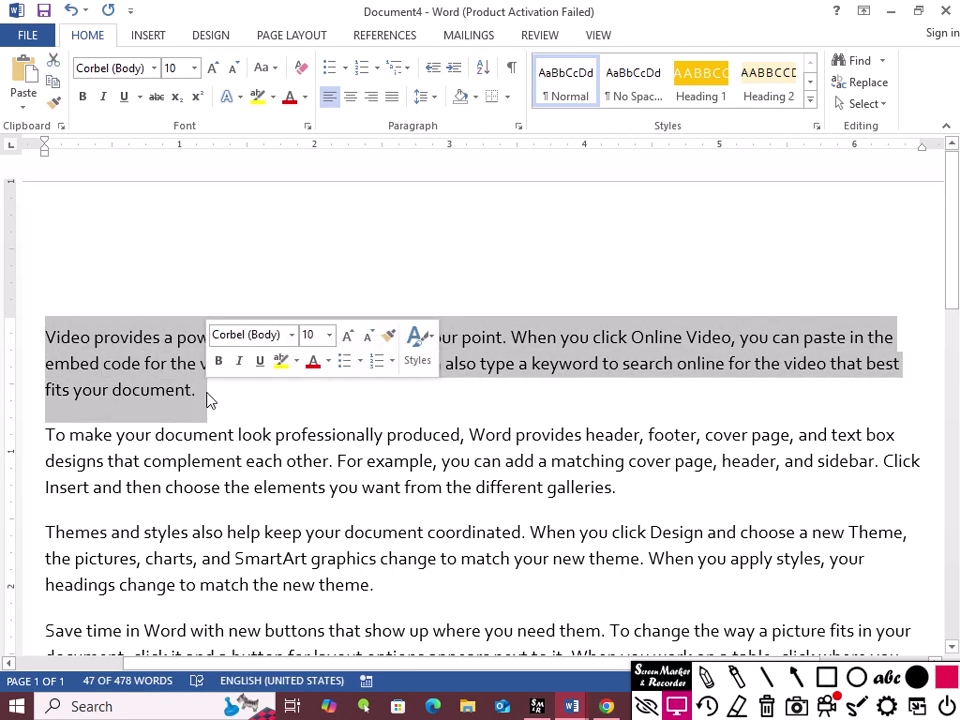
# Enlarge the selected first paragraph's font size to 12, and shrink it back to 10.
pyautogui.click(196, 67)
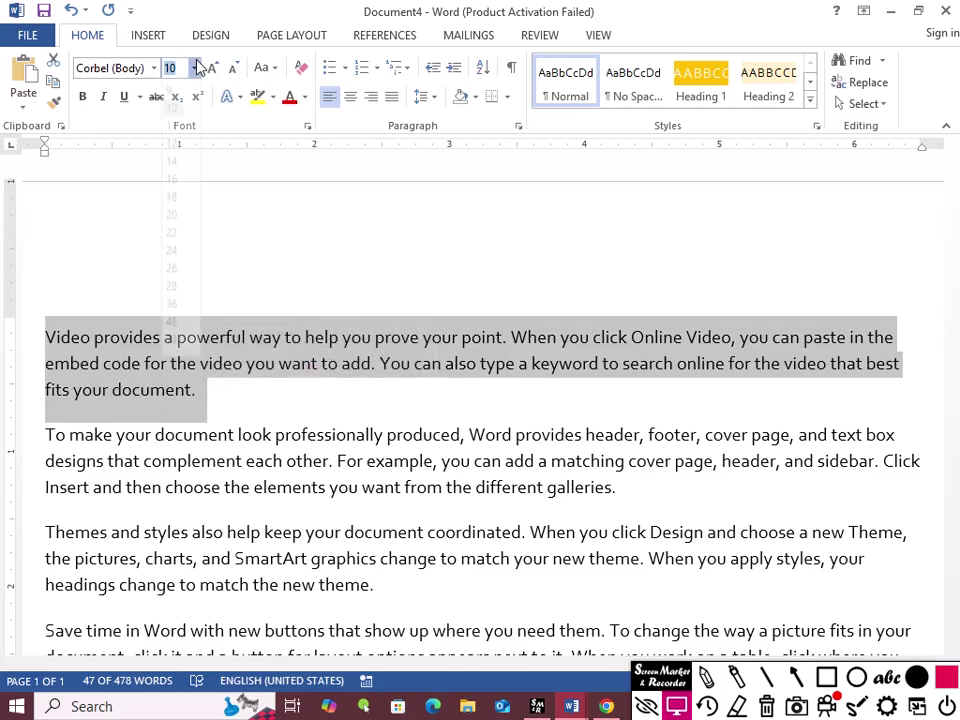
pyautogui.click(127, 327)
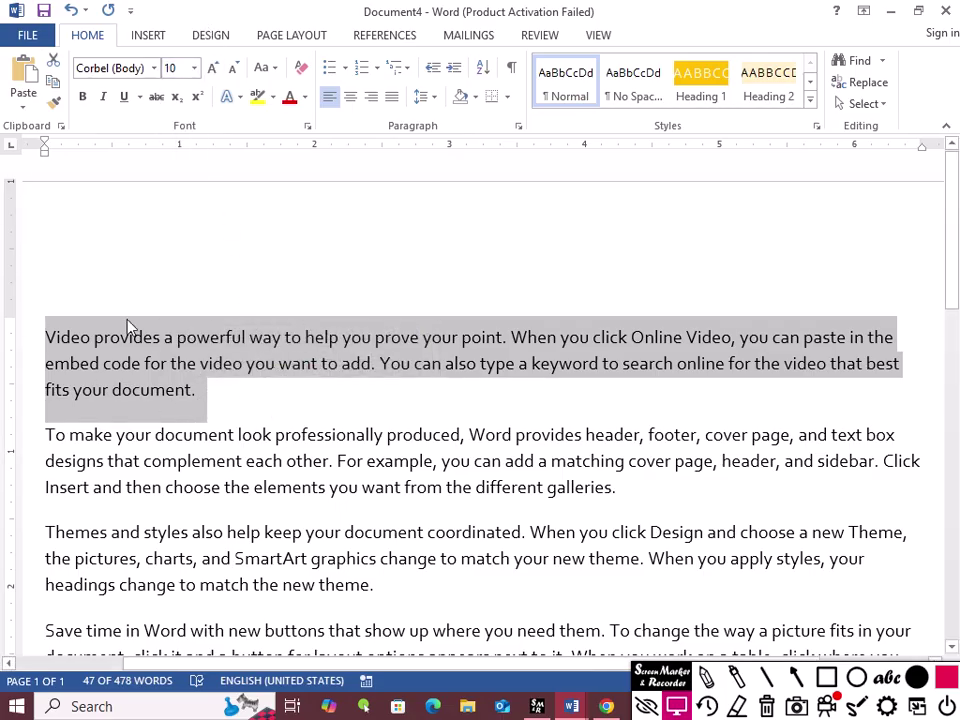
pyautogui.click(213, 69)
pyautogui.click(213, 69)
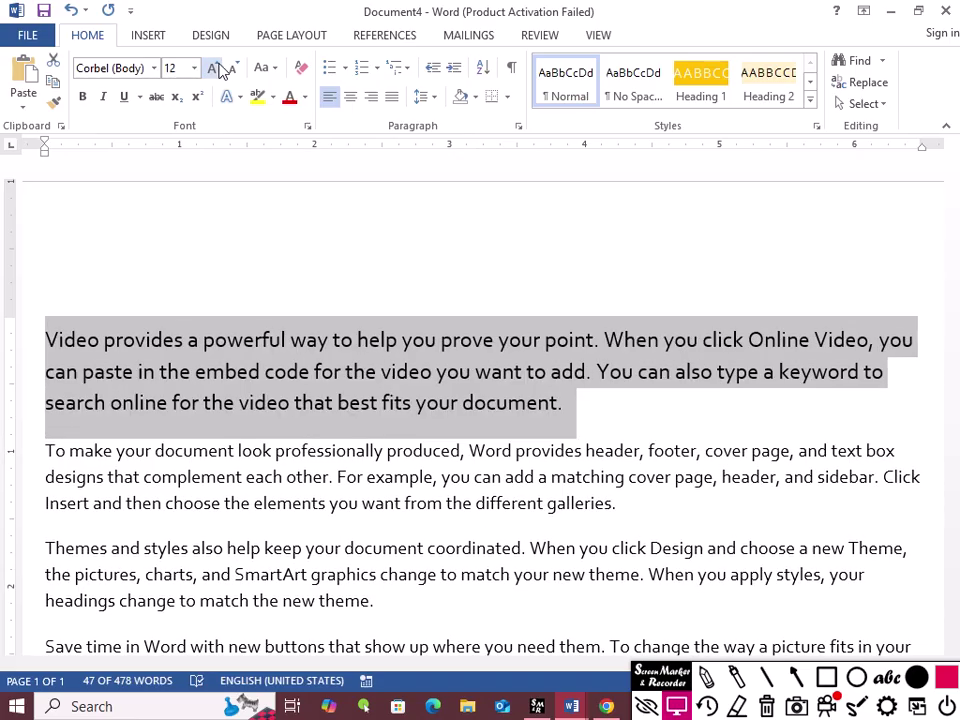
pyautogui.click(232, 68)
pyautogui.click(232, 68)
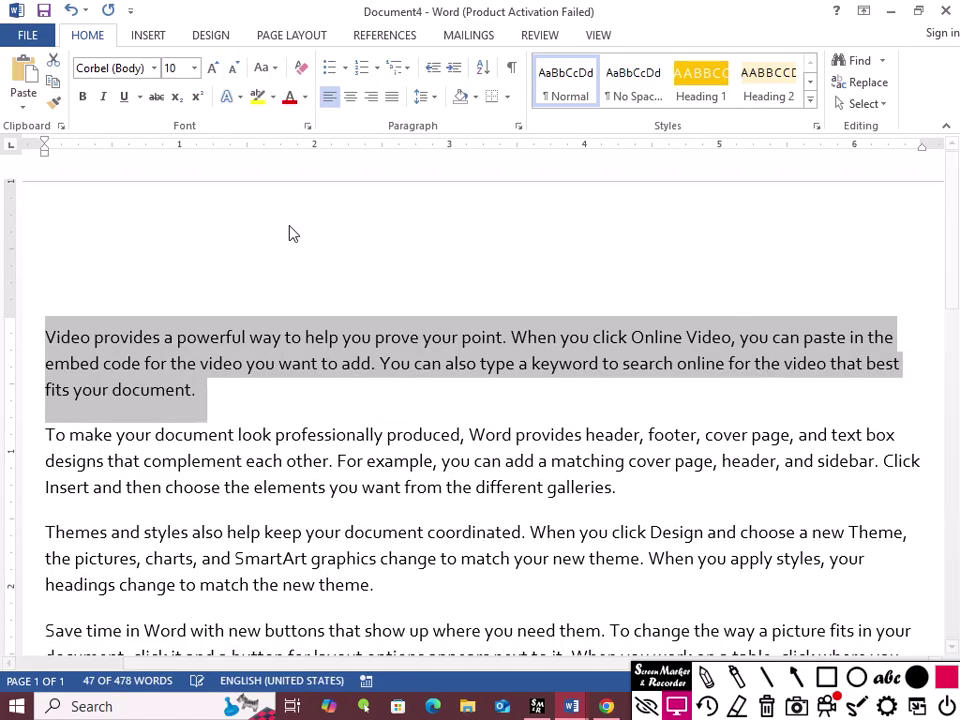
# Reselect the first paragraph and increase its font size in increments up to 20.
pyautogui.click(291, 405)
pyautogui.click(47, 342)
pyautogui.moveTo(62, 344); pyautogui.dragTo(223, 399)
pyautogui.hotkey('ctrl', 'shift', '.')
pyautogui.hotkey('ctrl', 'shift', '.')
pyautogui.hotkey('ctrl', 'shift', '.')
pyautogui.hotkey('ctrl', 'shift', '.')
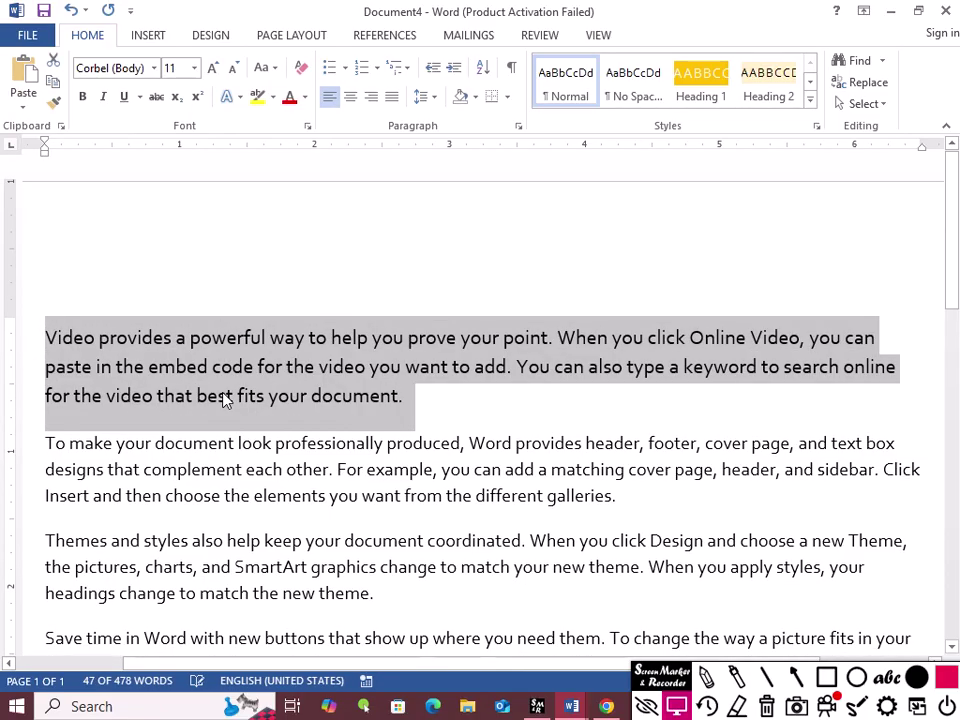
pyautogui.hotkey('ctrl', 'shift', '.')
pyautogui.hotkey('ctrl', 'shift', '.')
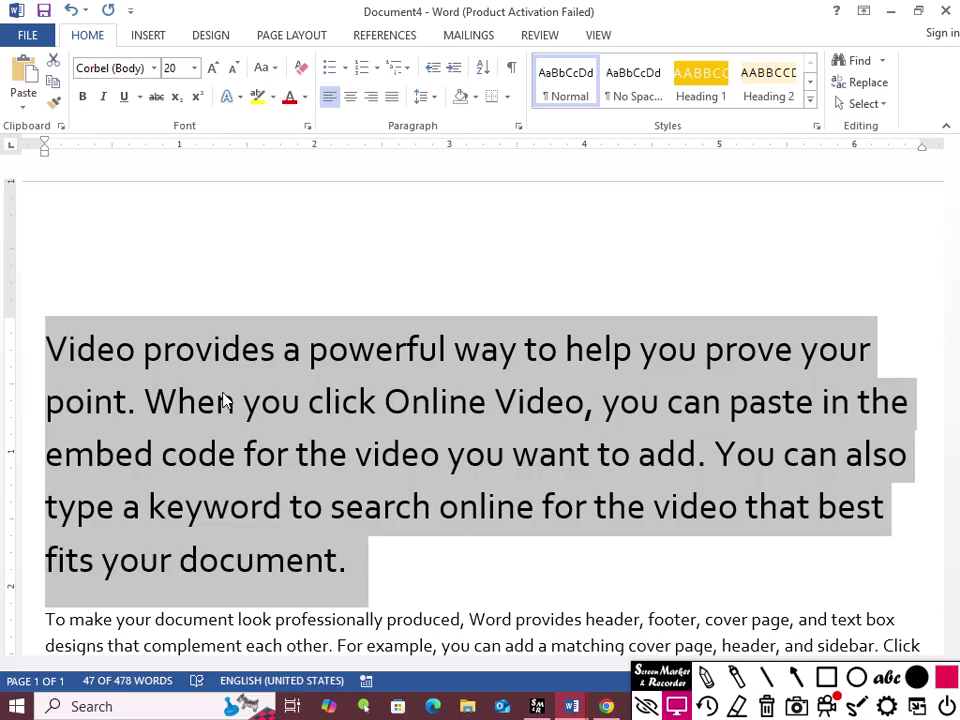
# Decrease the first paragraph's font size in increments down to 5.
pyautogui.hotkey('ctrl', 'shift', ',')
pyautogui.hotkey('ctrl', 'shift', ',')
pyautogui.hotkey('ctrl', 'shift', ',')
pyautogui.hotkey('ctrl', 'shift', ',')
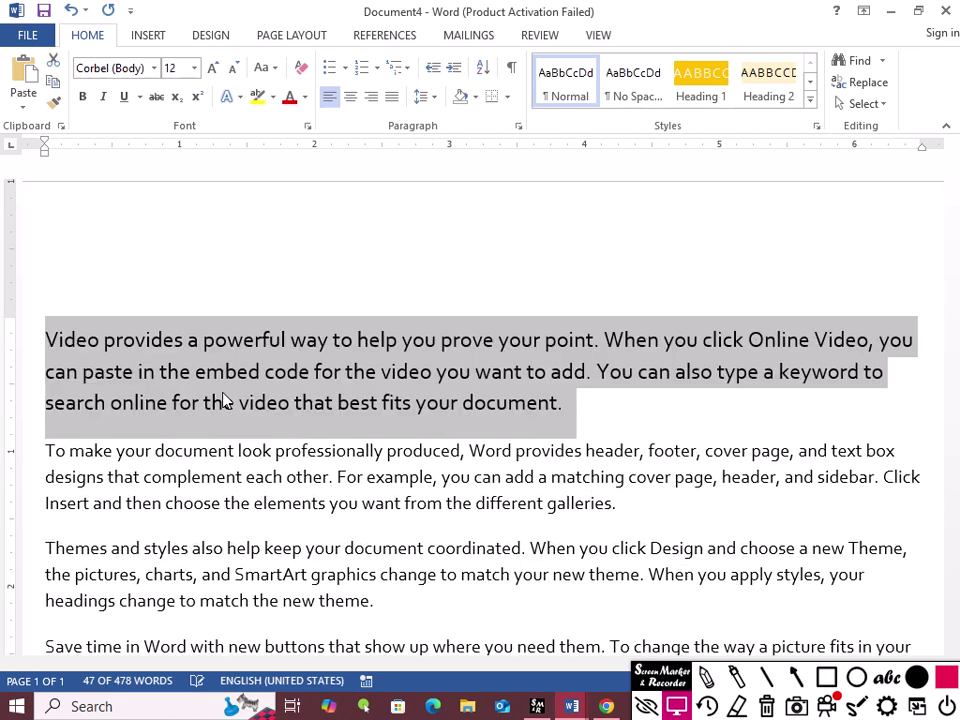
pyautogui.hotkey('ctrl', 'shift', ',')
pyautogui.hotkey('ctrl', 'shift', ',')
pyautogui.hotkey('ctrl', 'shift', ',')
pyautogui.hotkey('ctrl', 'shift', ',')
pyautogui.hotkey('ctrl', 'shift', ',')
pyautogui.hotkey('ctrl', 'shift', ',')
pyautogui.hotkey('ctrl', 'shift', ',')
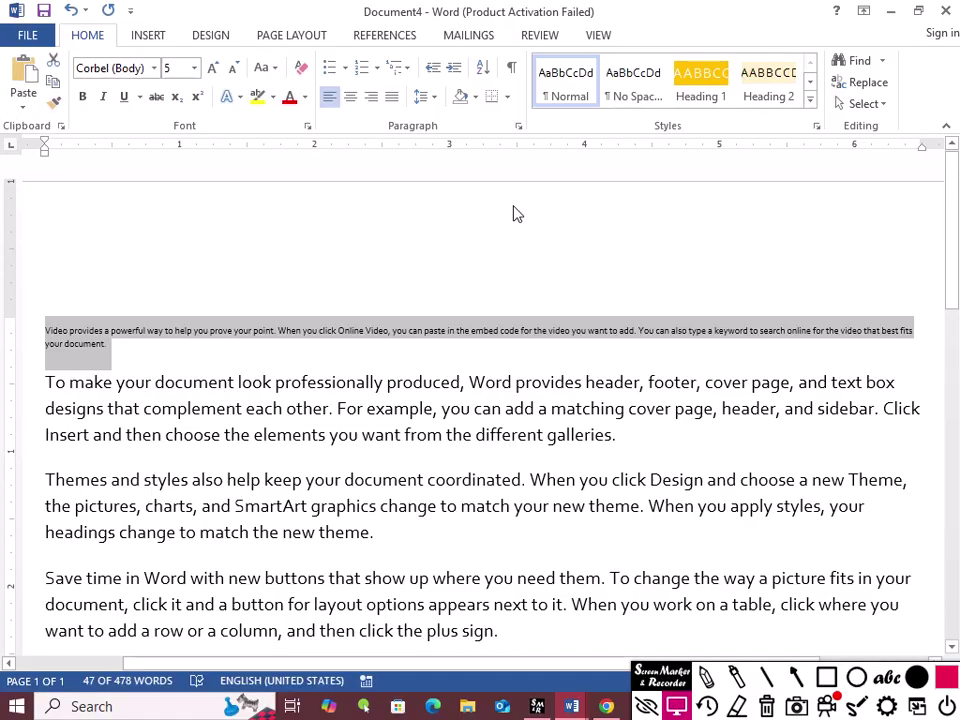
# Increase the first paragraph's font size in increments up to 14.
pyautogui.hotkey('ctrl', 'shift', '.')
pyautogui.hotkey('ctrl', 'shift', '.')
pyautogui.hotkey('ctrl', 'shift', '.')
pyautogui.hotkey('ctrl', 'shift', '.')
pyautogui.hotkey('ctrl', 'shift', '.')
pyautogui.hotkey('ctrl', 'shift', '.')
pyautogui.hotkey('ctrl', 'shift', '.')
pyautogui.hotkey('ctrl', 'shift', '.')
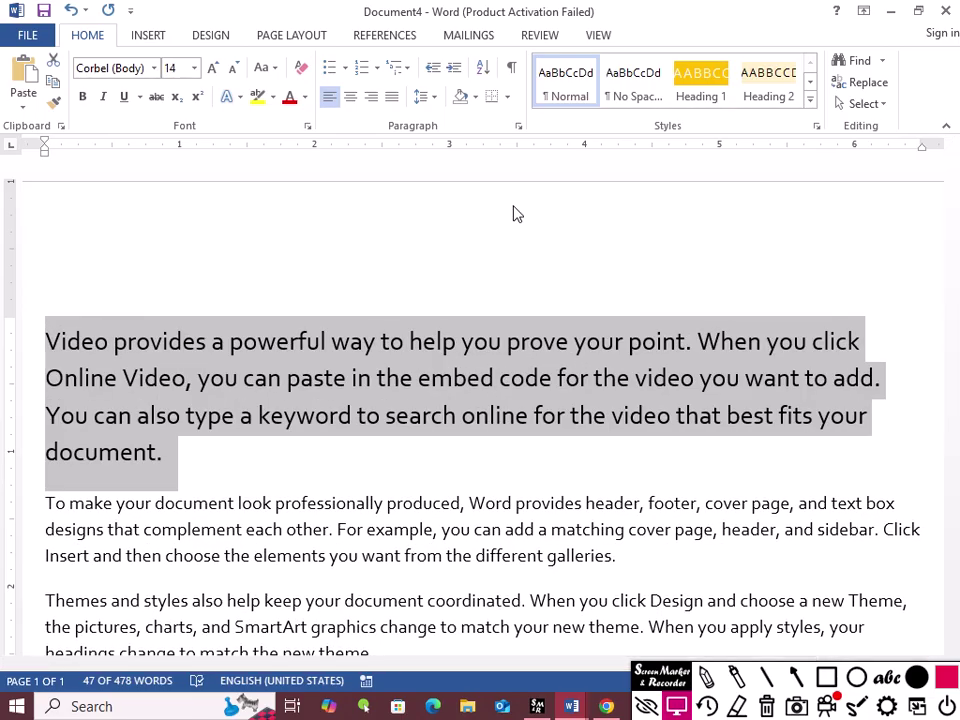
# Reduce the first paragraph's font size to 9, and raise it to 11.
pyautogui.hotkey('ctrl', 'shift', ',')
pyautogui.hotkey('ctrl', 'shift', ',')
pyautogui.hotkey('ctrl', 'shift', ',')
pyautogui.hotkey('ctrl', 'shift', ',')
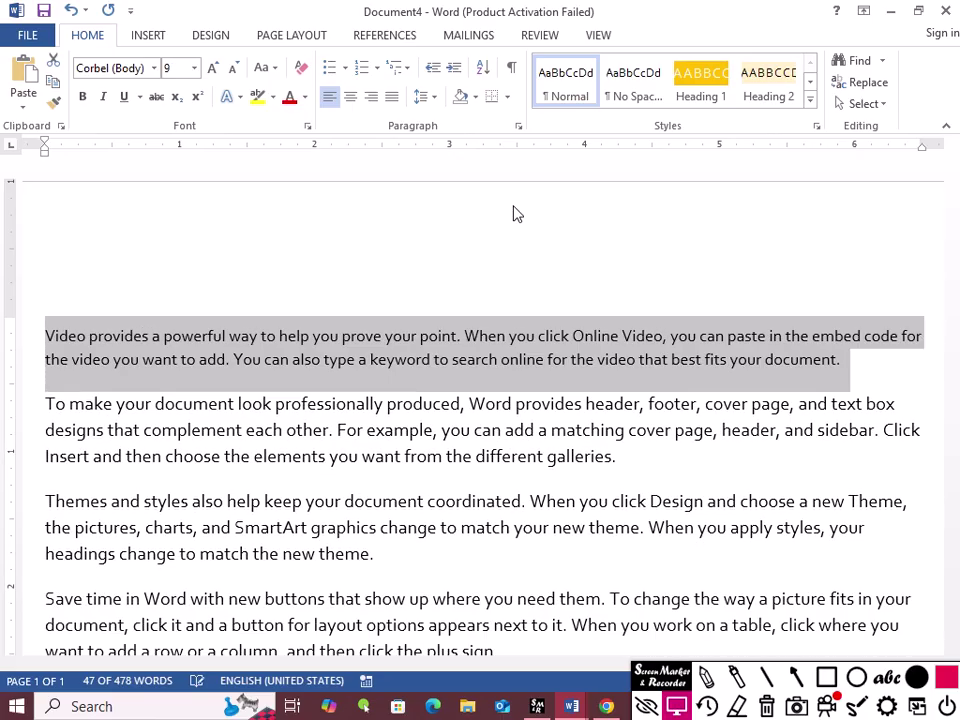
pyautogui.hotkey('ctrl', 'shift', '.')
pyautogui.hotkey('ctrl', 'shift', '.')
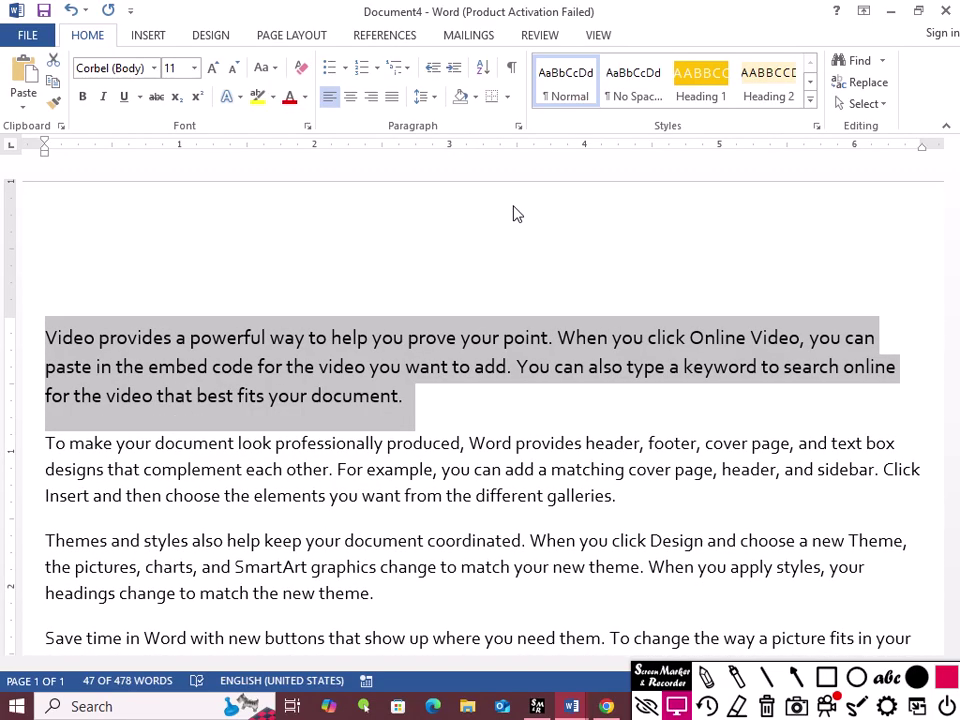
# Switch to the MS_Word_Shortcut_Keys_Hindi document and view the table row for applying a bullet list.
pyautogui.click(513, 213)
pyautogui.hotkey('alt', 'Tab')
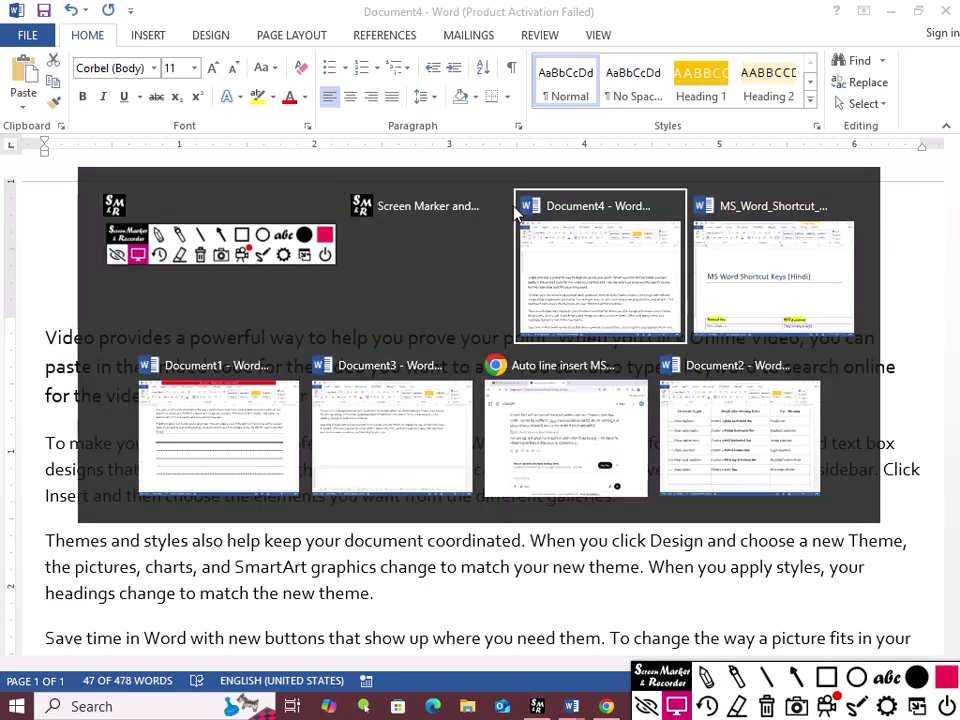
pyautogui.hotkey('alt', 'Tab')
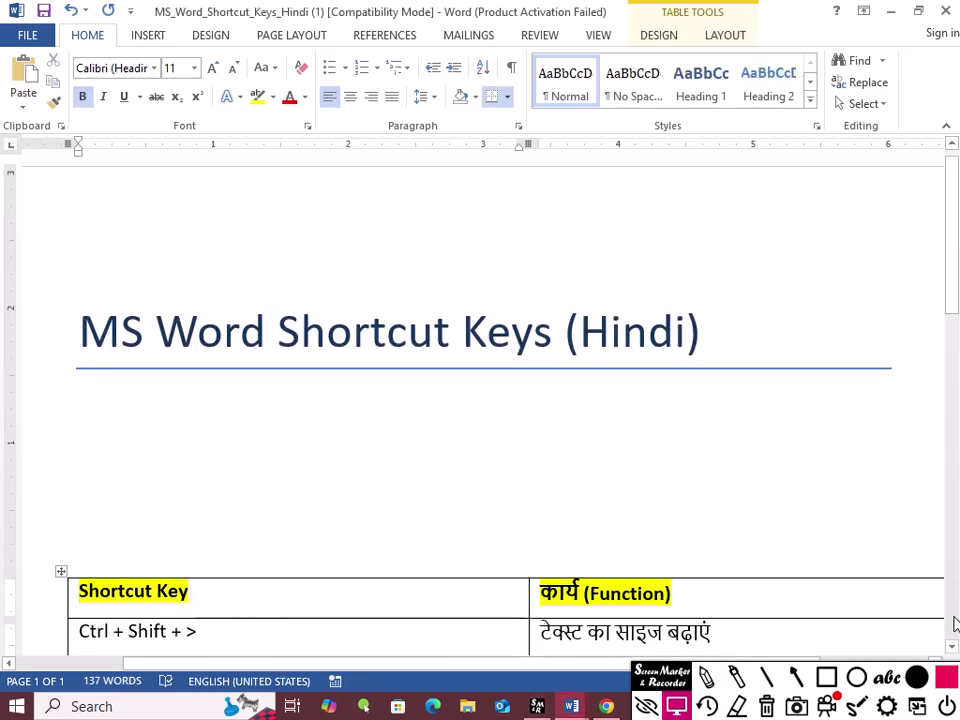
pyautogui.click(952, 647)
pyautogui.click(952, 647)
pyautogui.click(952, 647)
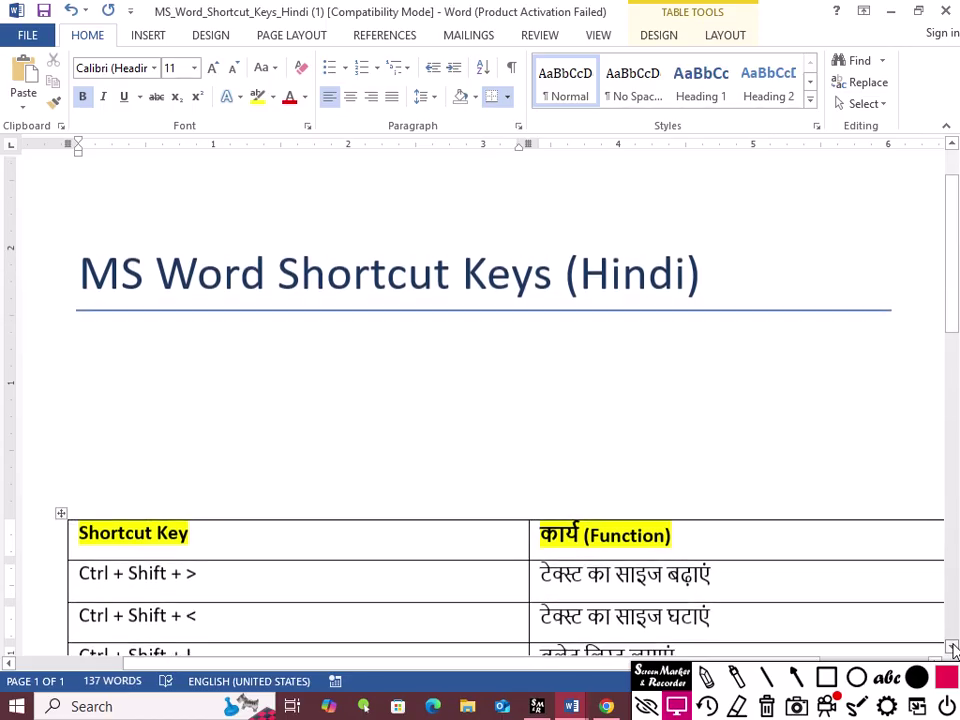
pyautogui.click(952, 647)
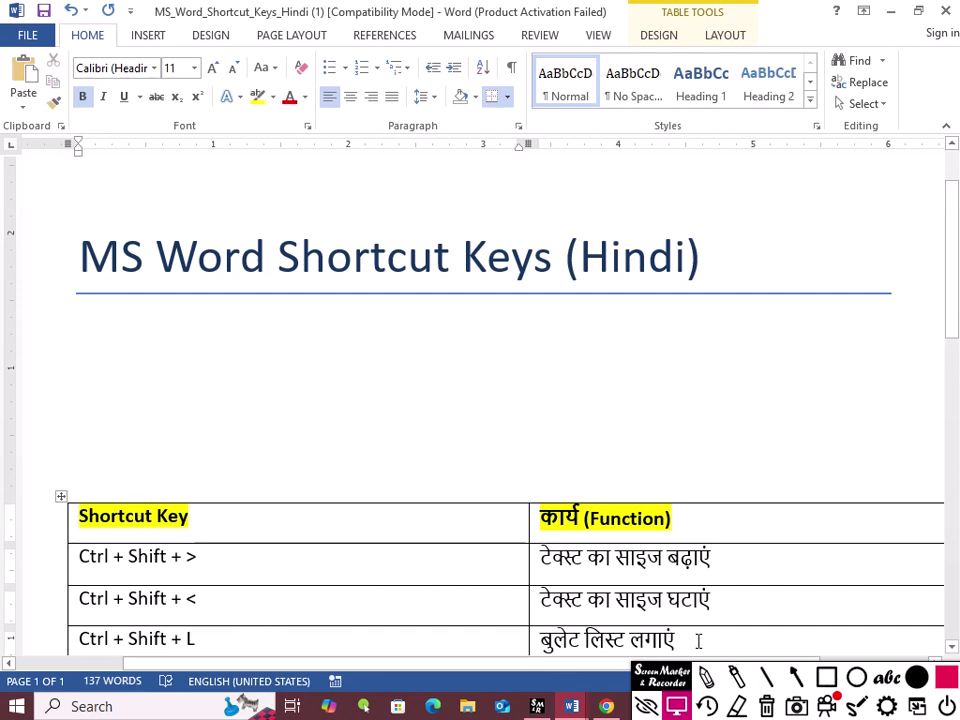
# Return to Document4 and apply the four-diamond bullet to the first three paragraphs.
pyautogui.hotkey('alt', 'Tab')
pyautogui.hotkey('alt', 'Tab')
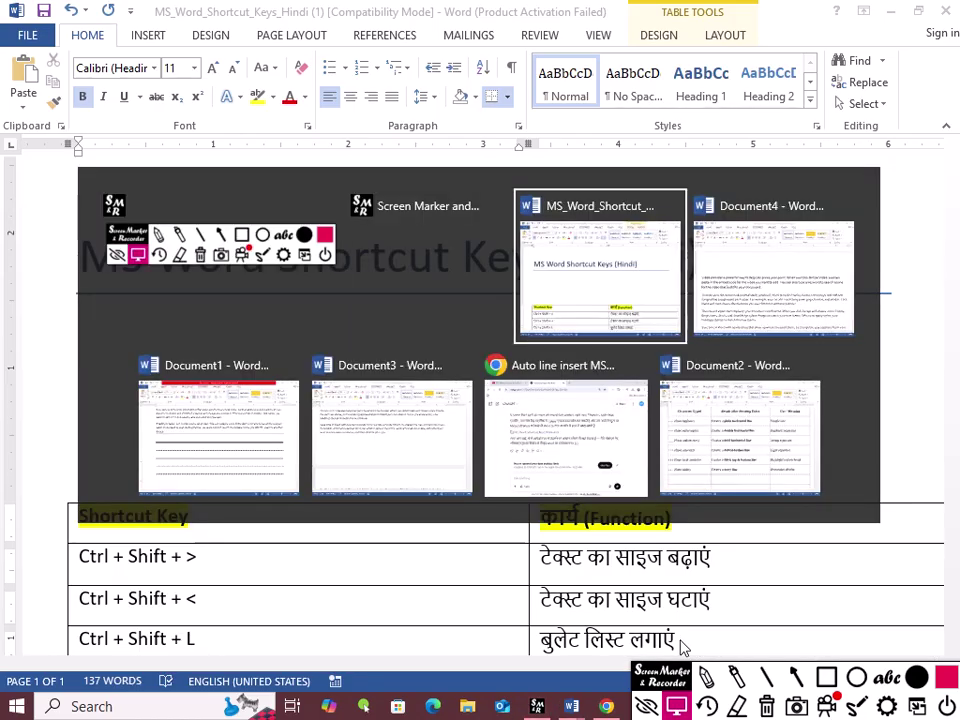
pyautogui.hotkey('alt', 'Tab')
pyautogui.click(340, 540)
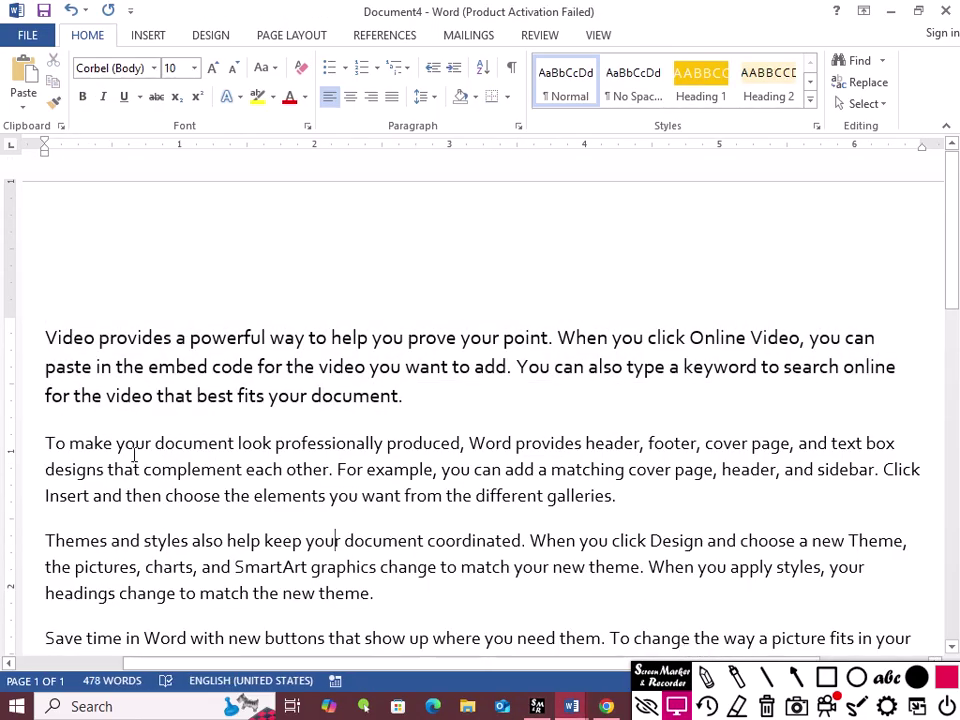
pyautogui.moveTo(44, 337); pyautogui.dragTo(857, 602)
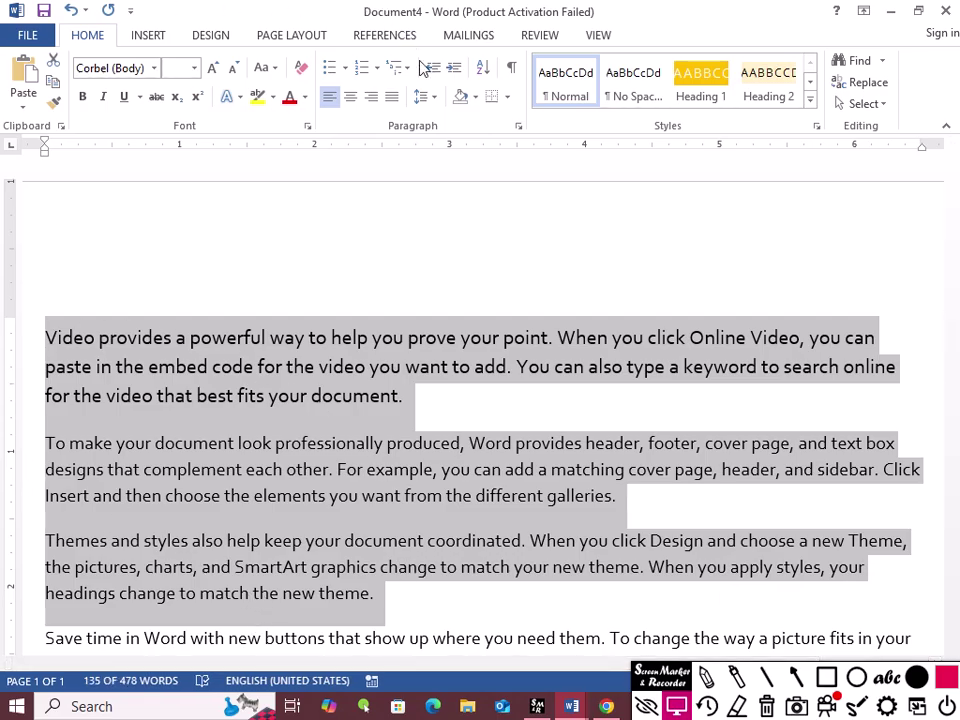
pyautogui.click(344, 67)
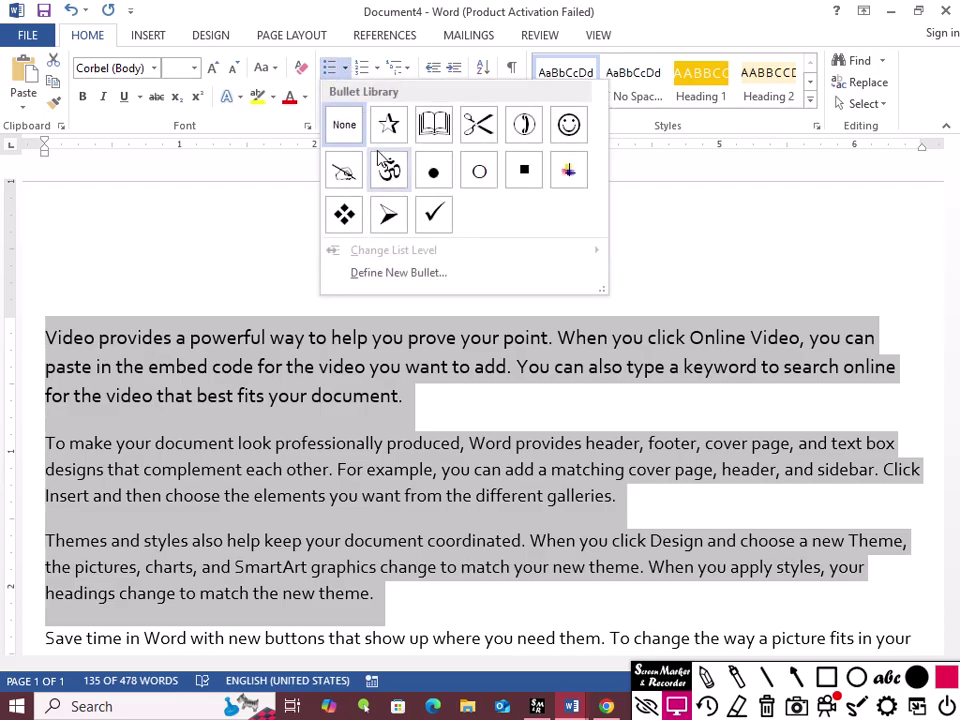
pyautogui.click(348, 218)
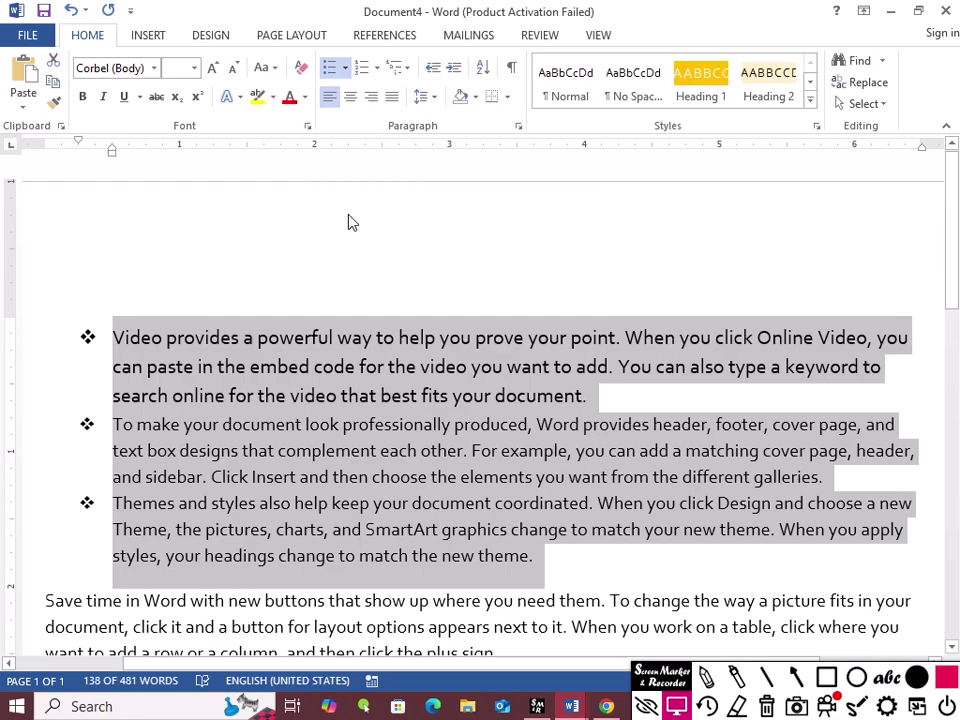
# Undo the diamond bullets, try applying the default bullet list to the three paragraphs, and clear the selection.
pyautogui.hotkey('ctrl', 'z')
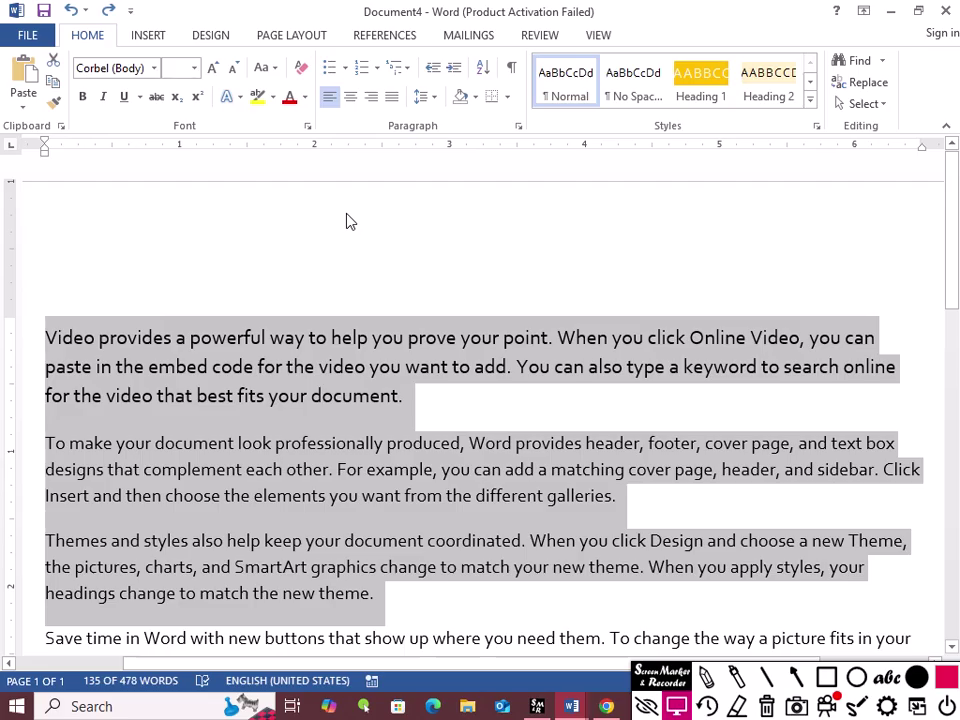
pyautogui.hotkey('ctrl', 'shift', 'l')
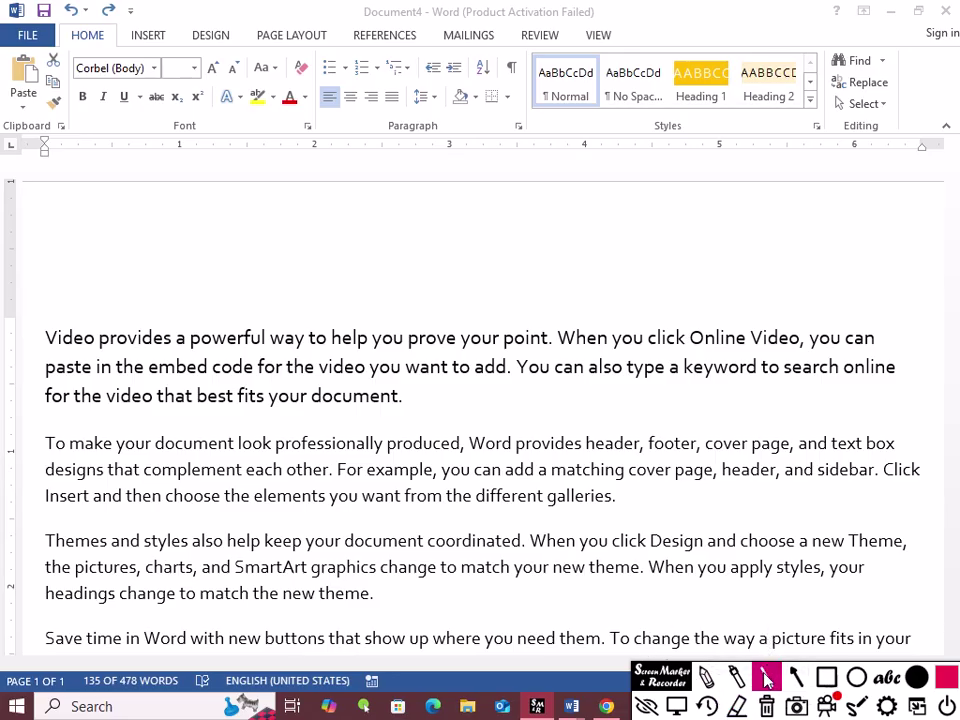
pyautogui.click(676, 706)
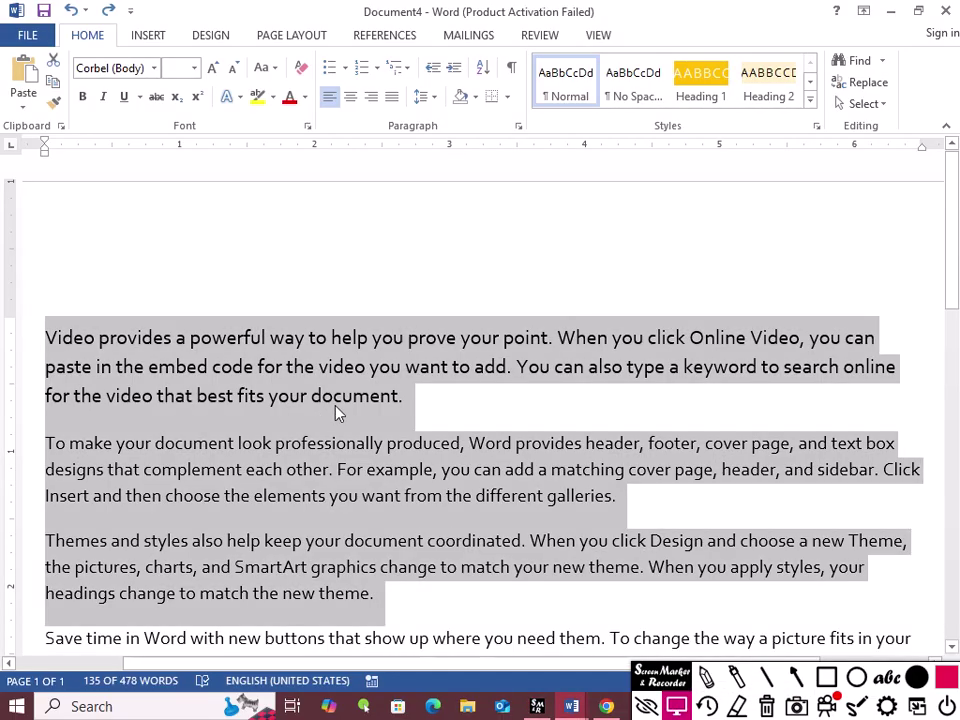
pyautogui.click(405, 397)
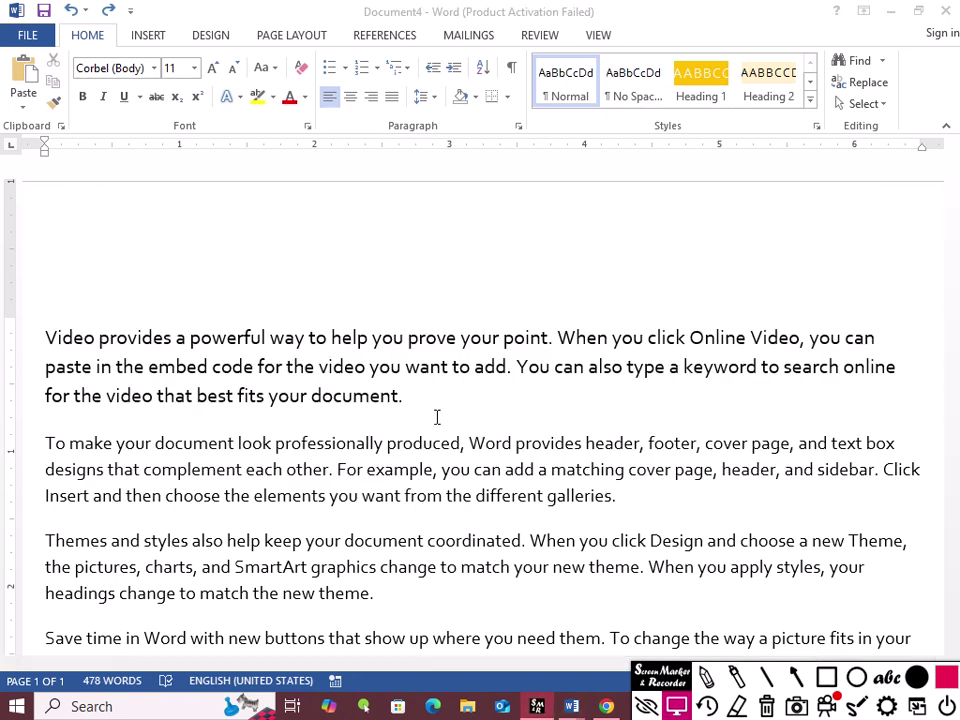
# Switch to the MS_Word_Shortcut_Keys_Hindi document and view the table row for returning to Normal style.
pyautogui.hotkey('alt', 'Tab')
pyautogui.hotkey('alt', 'Tab')
pyautogui.hotkey('alt', 'Tab')
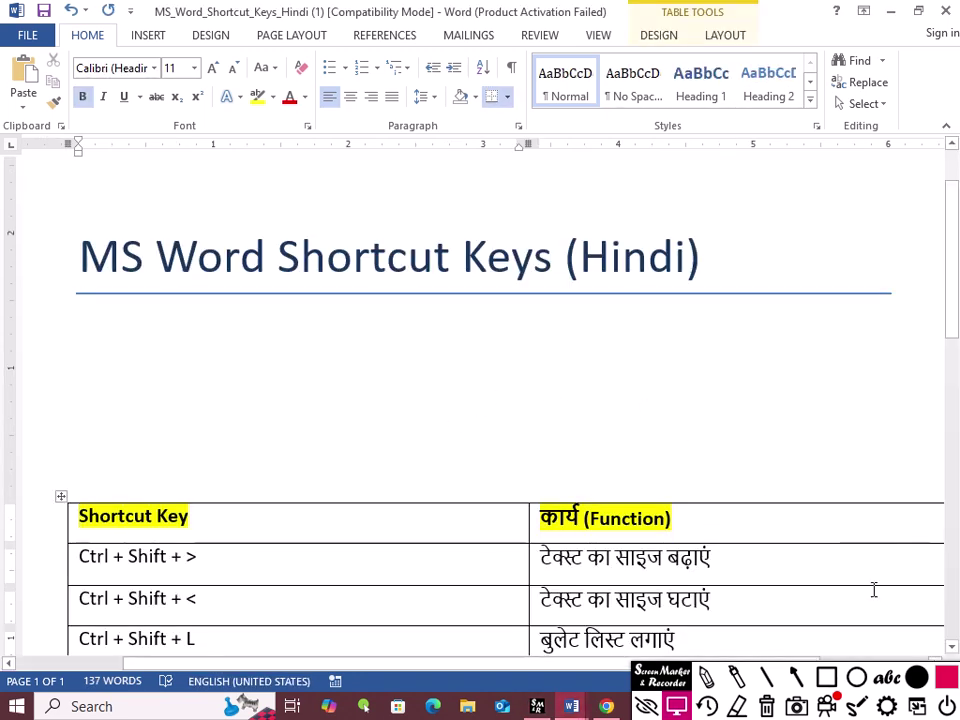
pyautogui.click(952, 648)
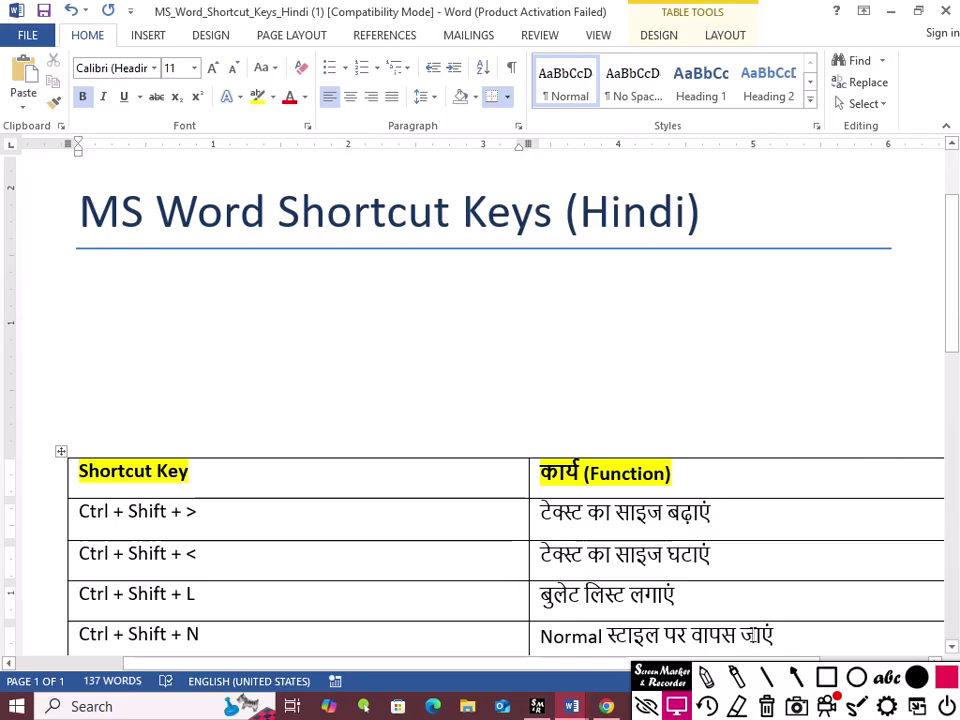
# Return to Document4, format the first paragraph as bold Elephant text, and reset it to the Normal style.
pyautogui.hotkey('alt', 'Tab')
pyautogui.hotkey('alt', 'Tab')
pyautogui.hotkey('alt', 'Tab')
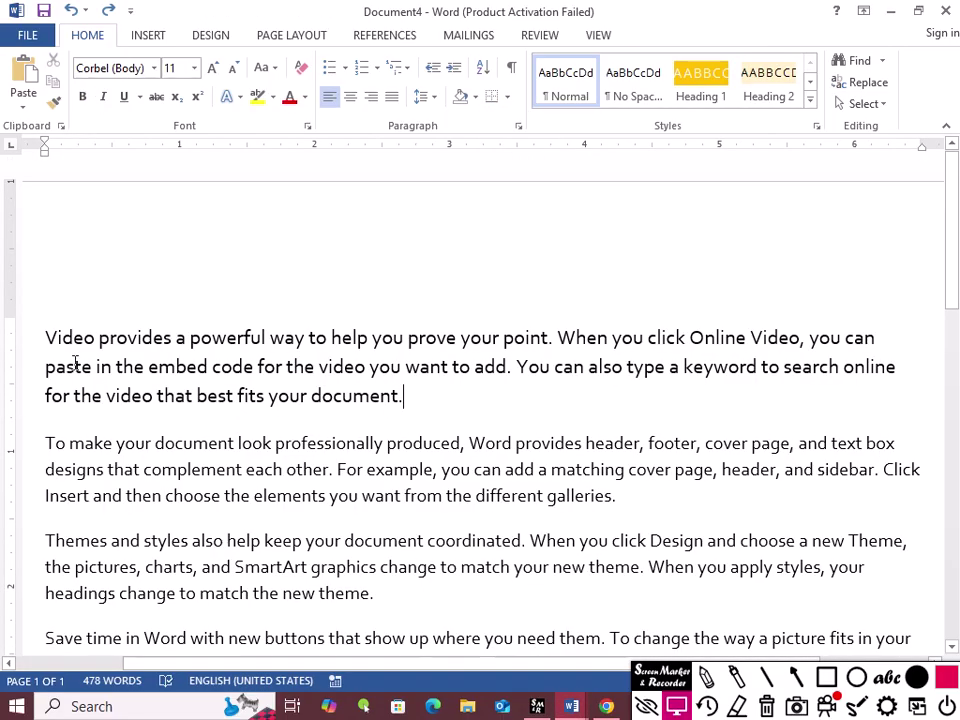
pyautogui.moveTo(47, 337); pyautogui.dragTo(454, 440)
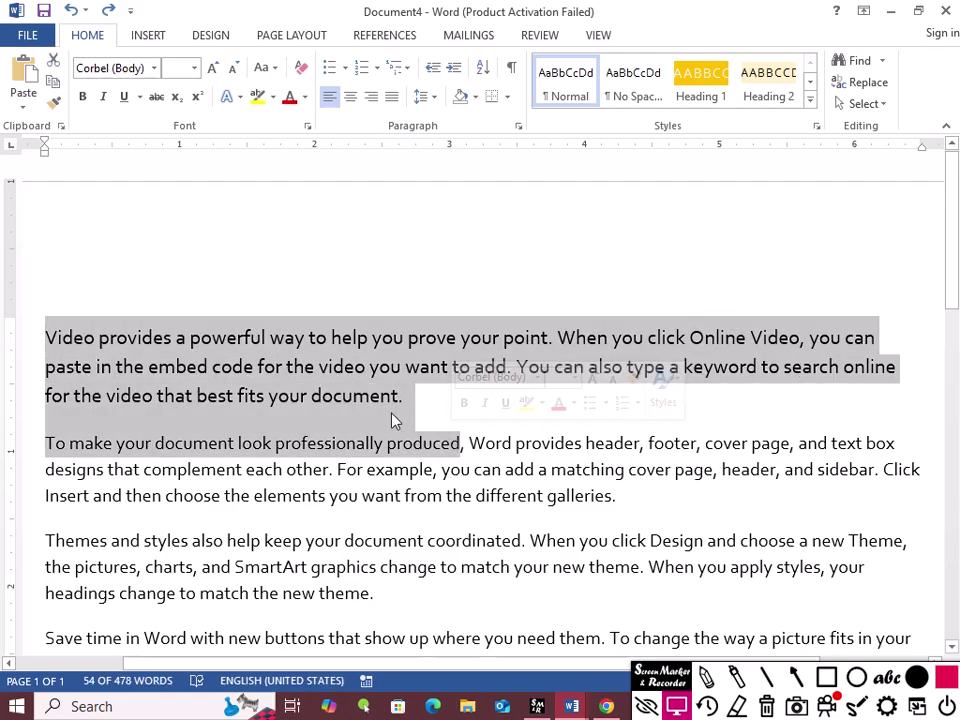
pyautogui.click(418, 404)
pyautogui.moveTo(418, 404); pyautogui.dragTo(79, 317)
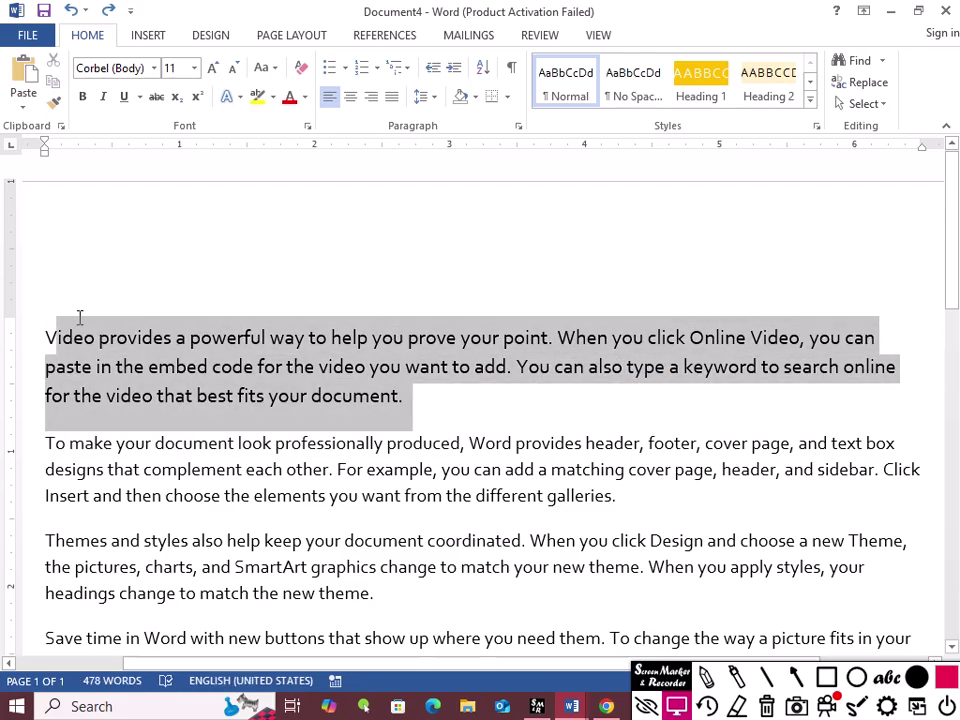
pyautogui.click(82, 97)
pyautogui.click(153, 67)
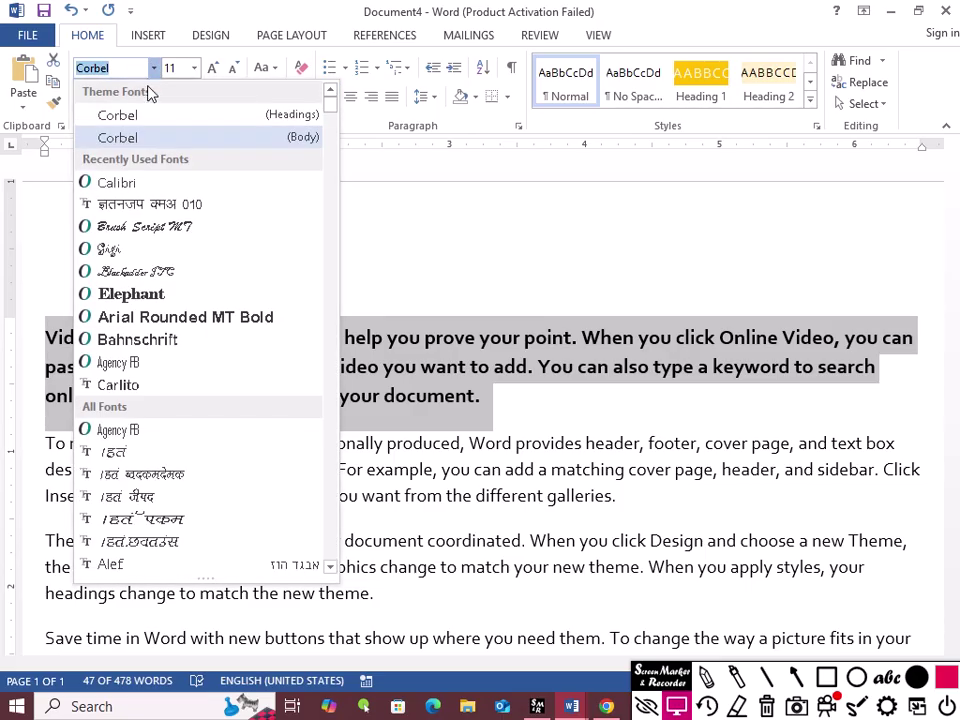
pyautogui.click(150, 294)
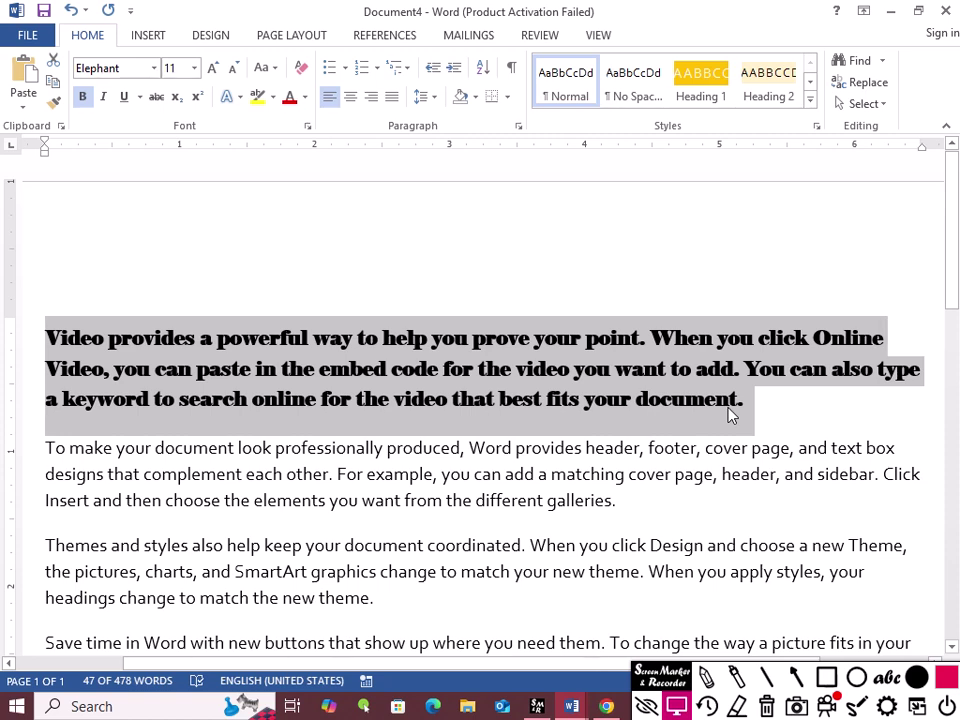
pyautogui.hotkey('ctrl', 'space')
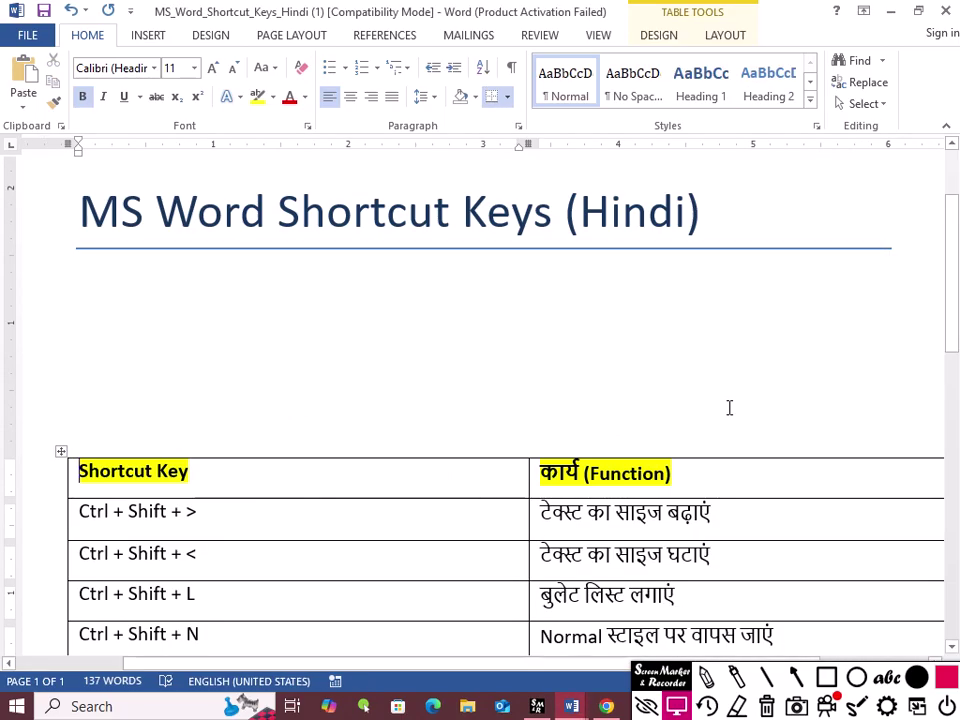
# View the page break row in the shortcut table, and insert a page break after the "Save time in Word" paragraph in Document4.
pyautogui.click(951, 648)
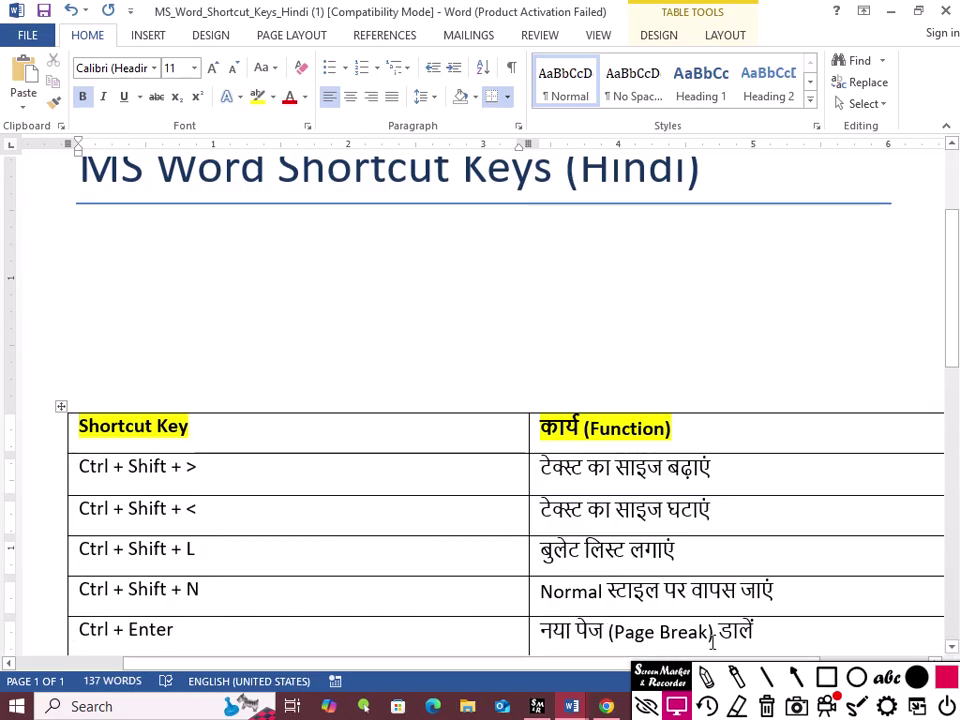
pyautogui.hotkey('alt', 'Tab')
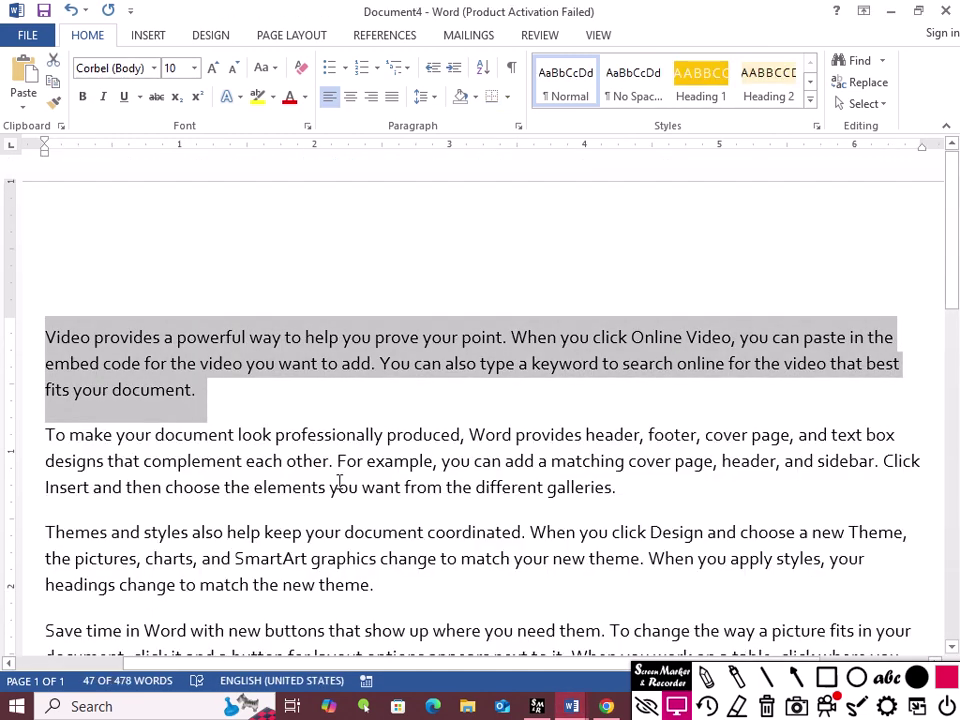
pyautogui.scroll(-5, 336, 484)
pyautogui.click(531, 424)
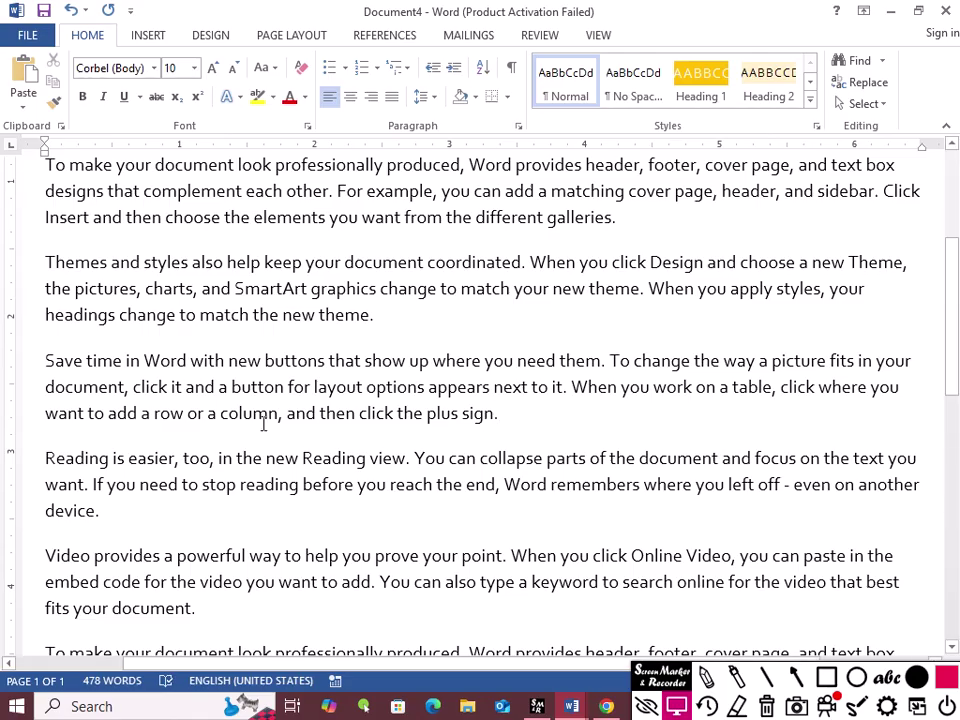
pyautogui.click(503, 412)
pyautogui.hotkey('ctrl', 'Return')
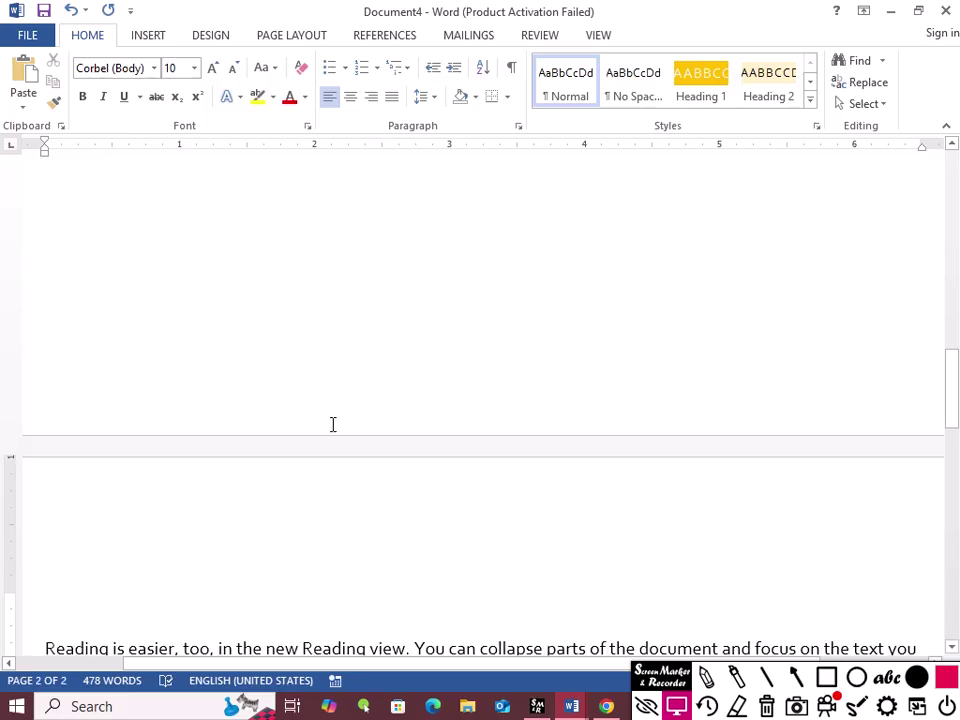
pyautogui.scroll(-3, 300, 440)
pyautogui.scroll(2, 112, 547)
# Insert a page break before the paragraph beginning "To make your document look professionally produced".
pyautogui.scroll(10, 112, 547)
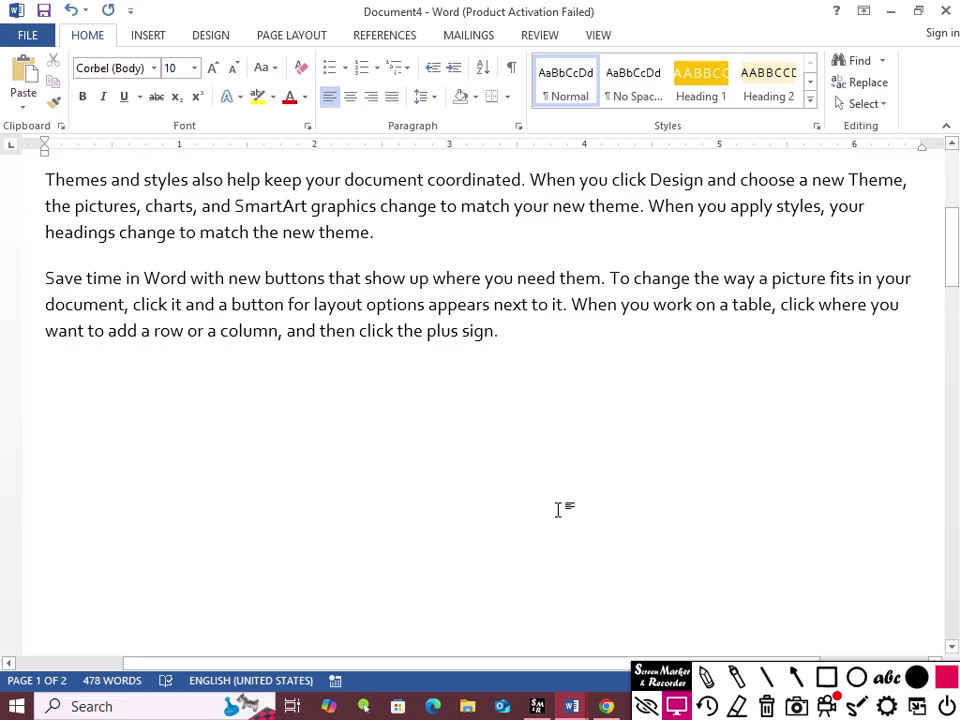
pyautogui.scroll(4, 514, 508)
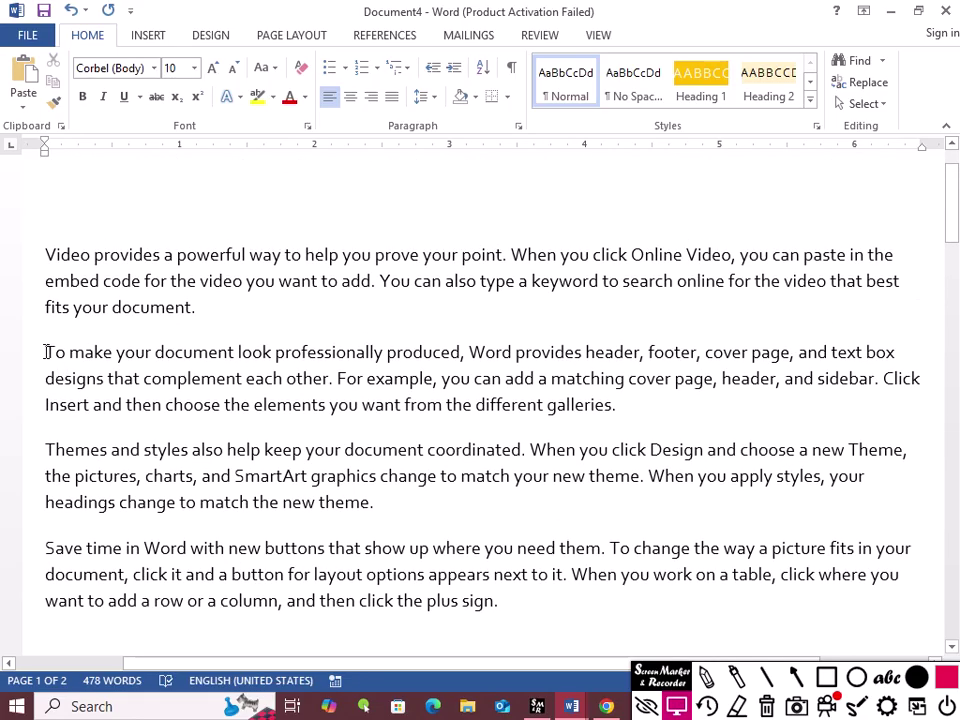
pyautogui.click(45, 351)
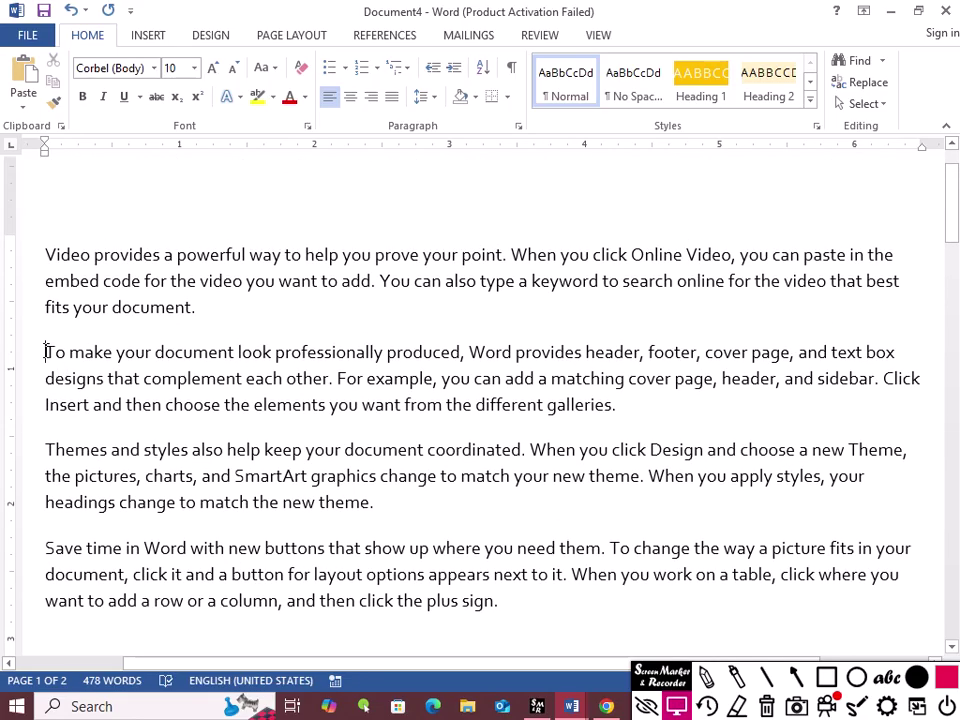
pyautogui.hotkey('ctrl', 'Return')
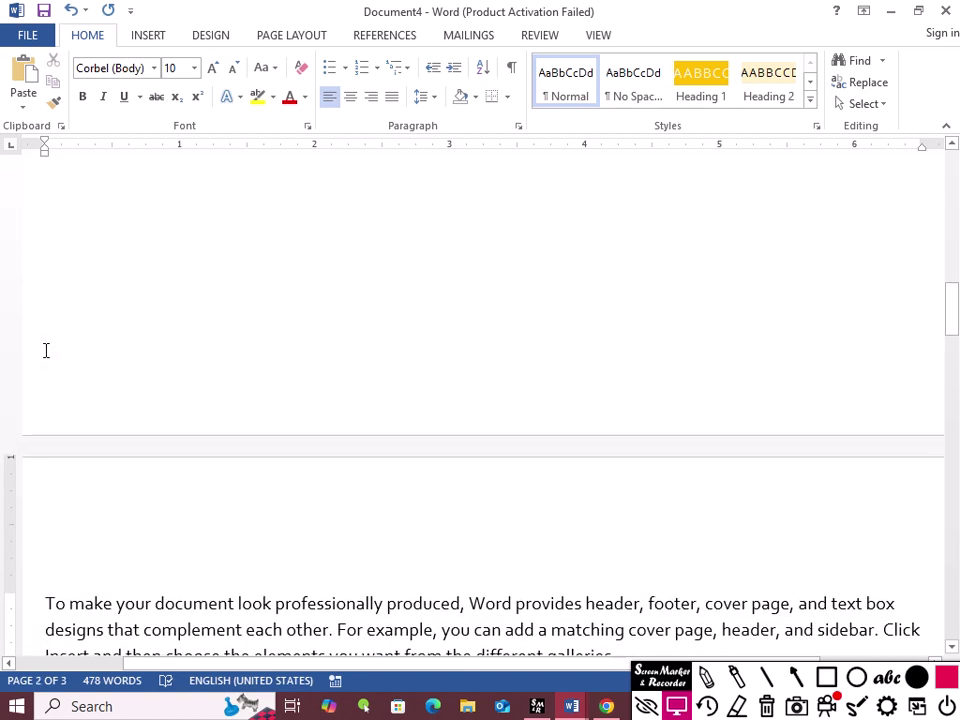
pyautogui.scroll(2, 55, 320)
pyautogui.scroll(-4, 79, 304)
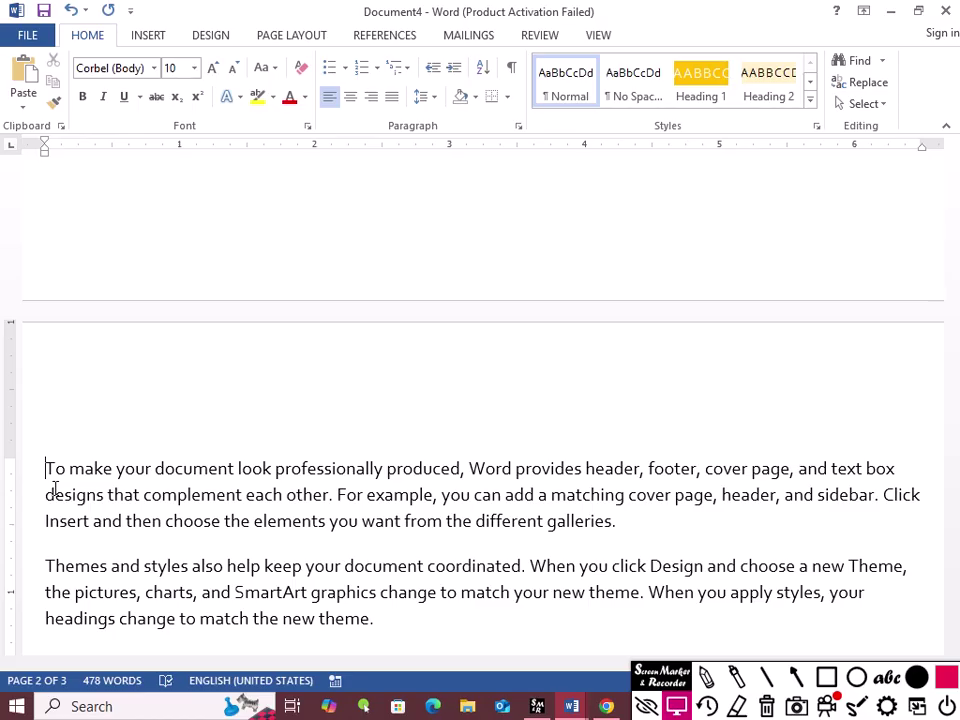
# Look up the single line spacing row in the shortcut table, and apply single spacing to Document4's "To make your document" and "Themes and styles" paragraphs.
pyautogui.hotkey('alt', 'Tab')
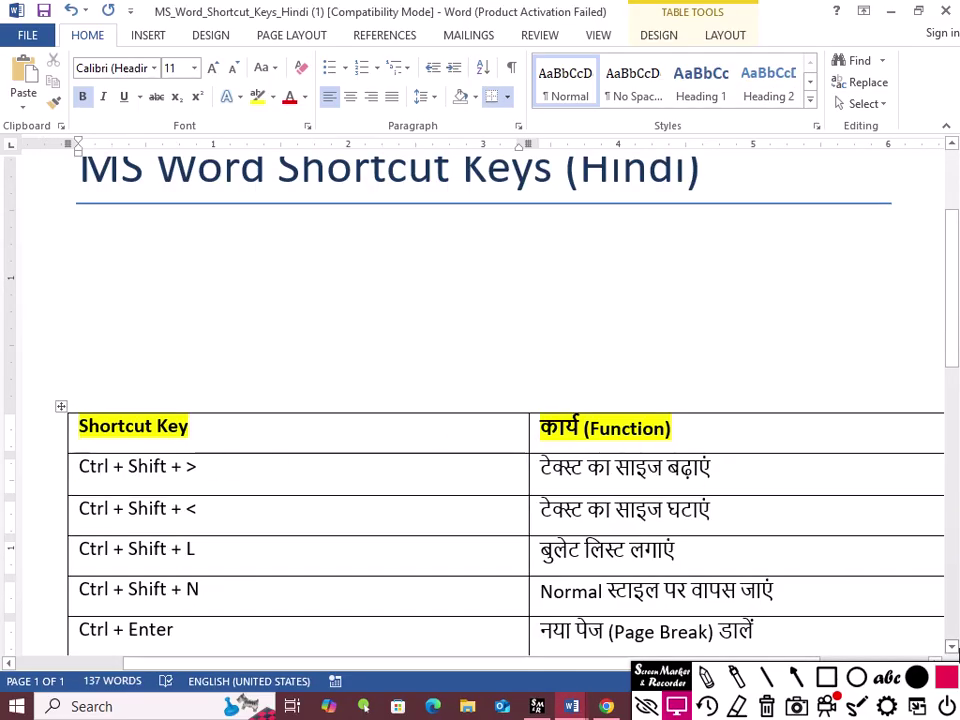
pyautogui.click(951, 647)
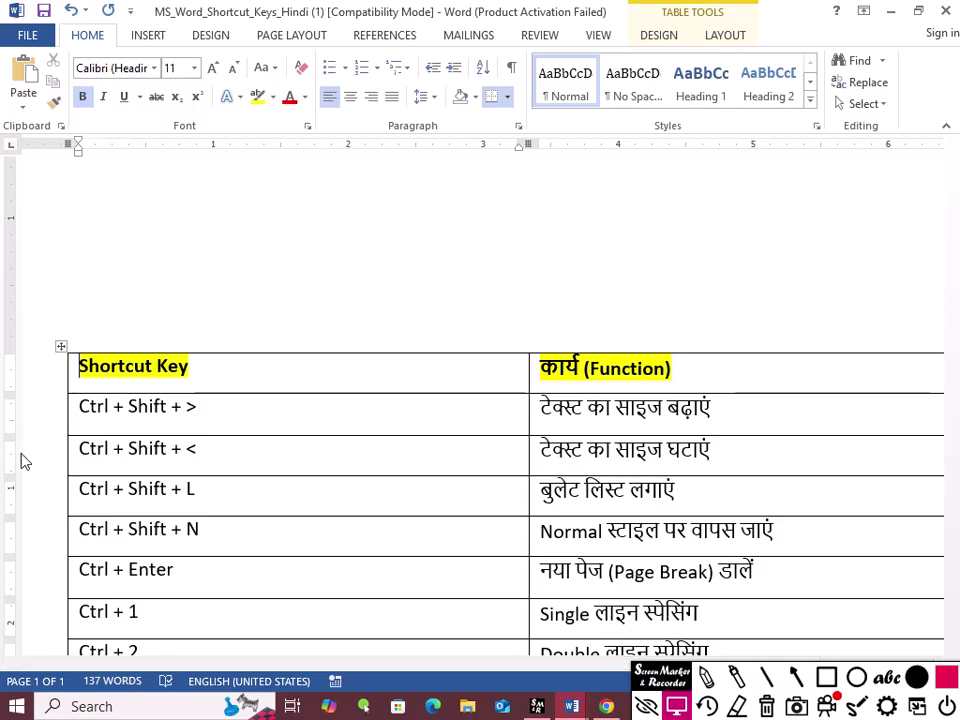
pyautogui.hotkey('alt', 'Tab')
pyautogui.scroll(-3, 525, 439)
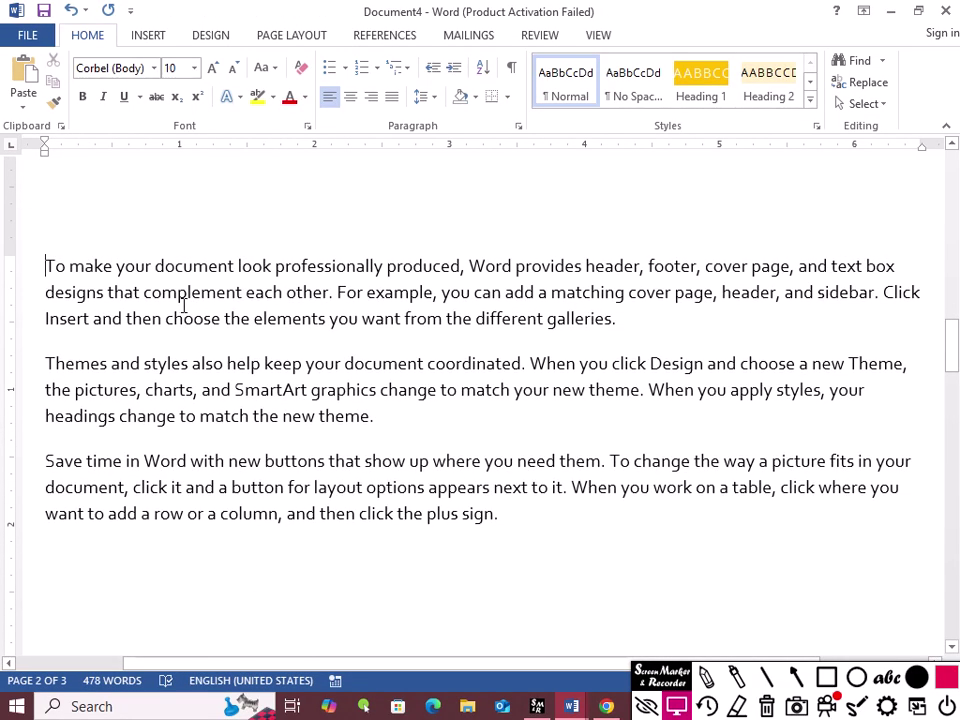
pyautogui.moveTo(38, 260); pyautogui.dragTo(469, 426)
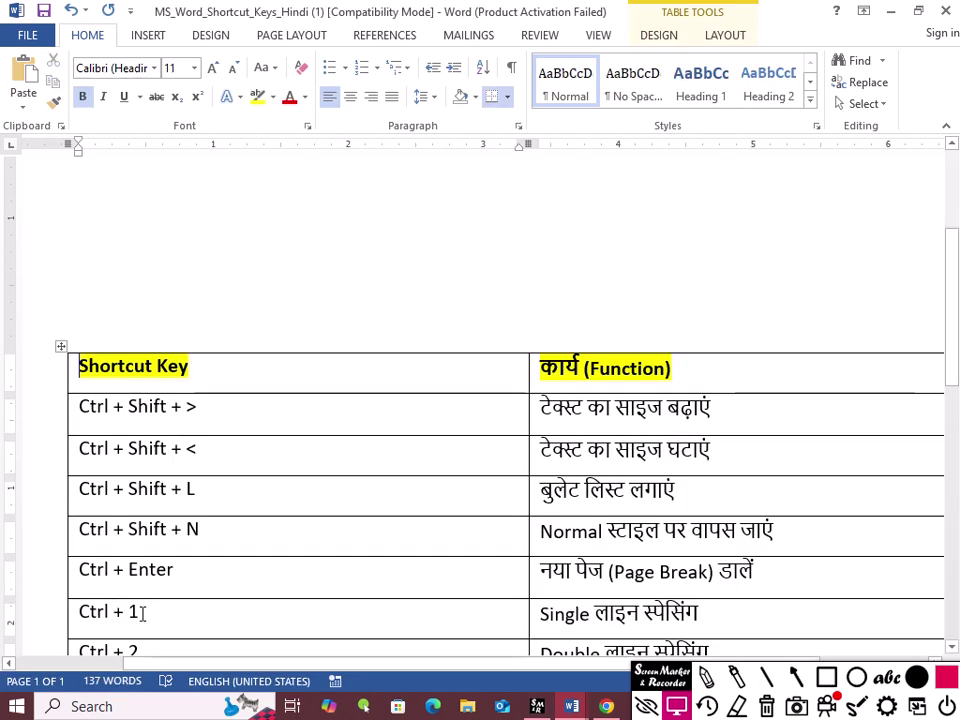
pyautogui.hotkey('alt', 'Tab')
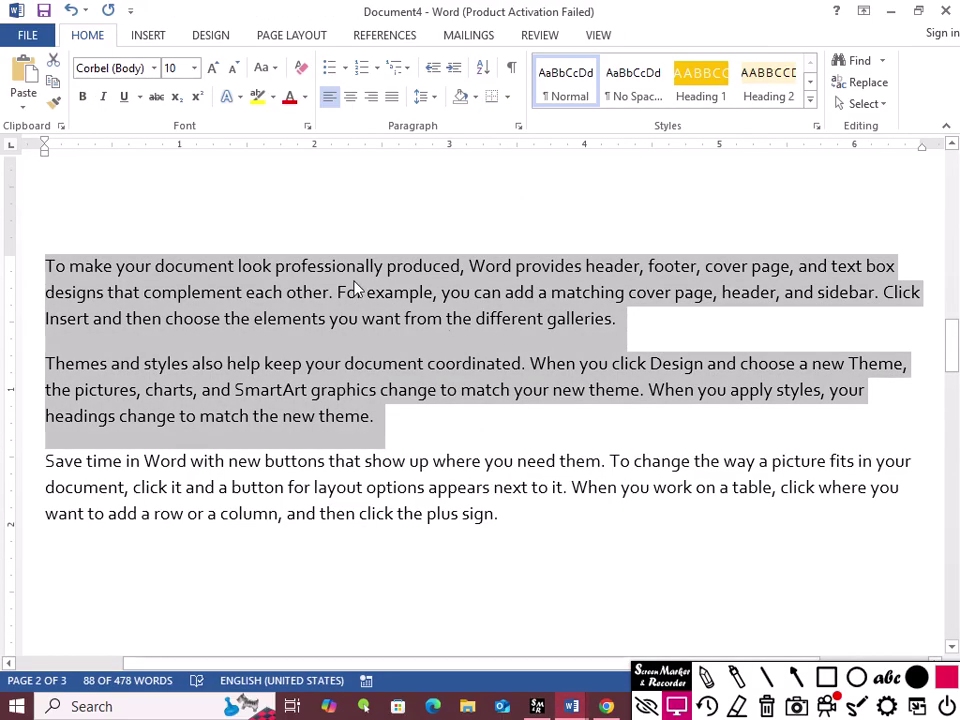
pyautogui.hotkey('ctrl', '1')
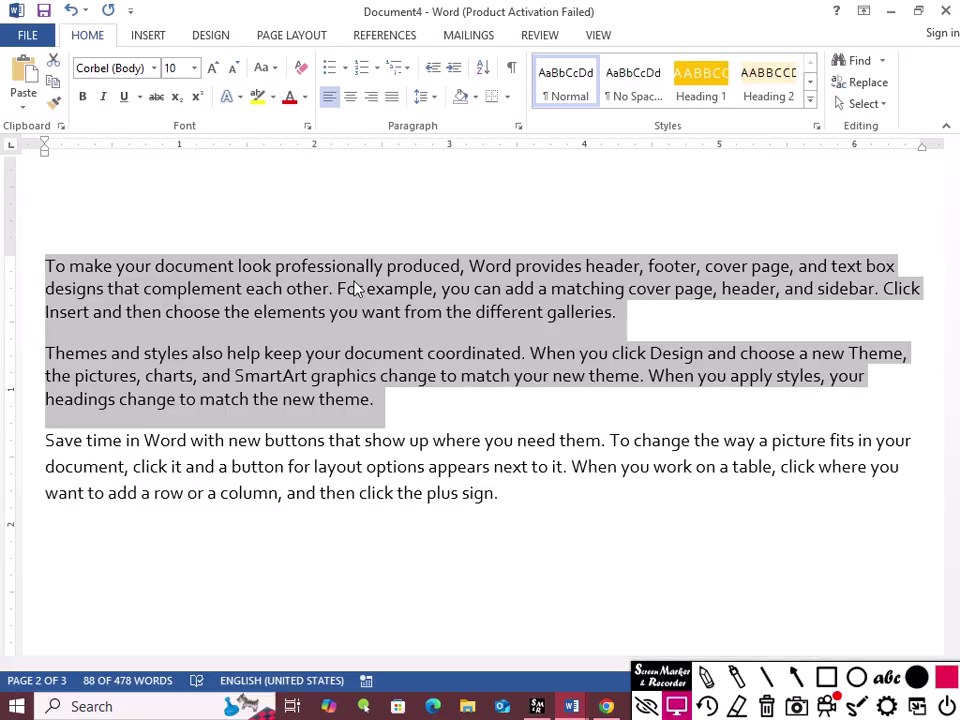
# View the double line spacing row, and alternate the two selected Document4 paragraphs between double and single spacing, ending on single.
pyautogui.hotkey('alt', 'Tab')
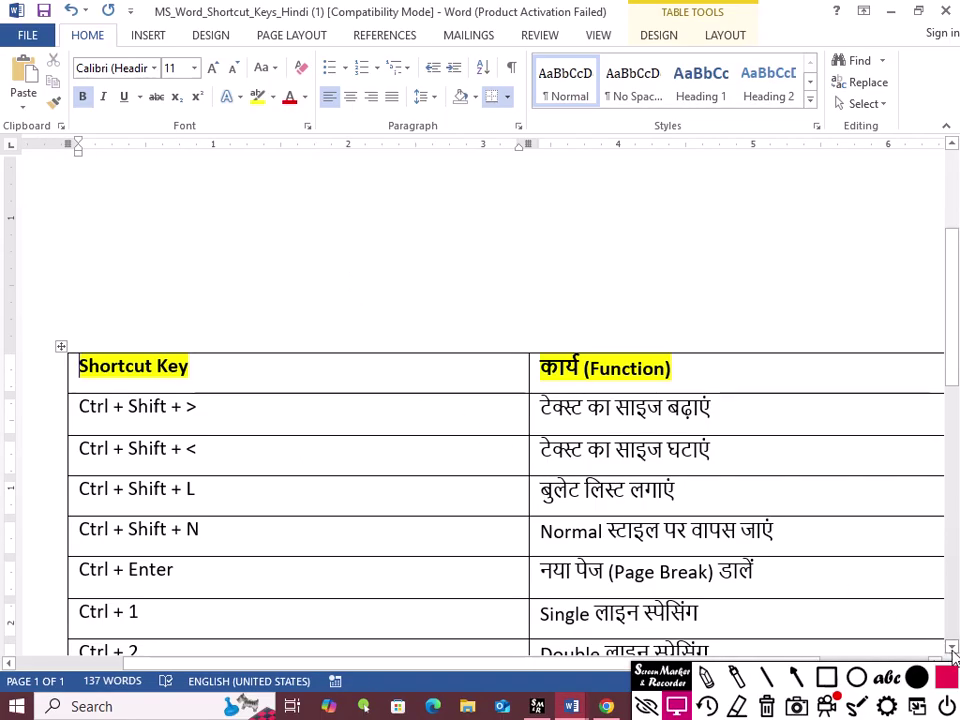
pyautogui.scroll(-1, 934, 640)
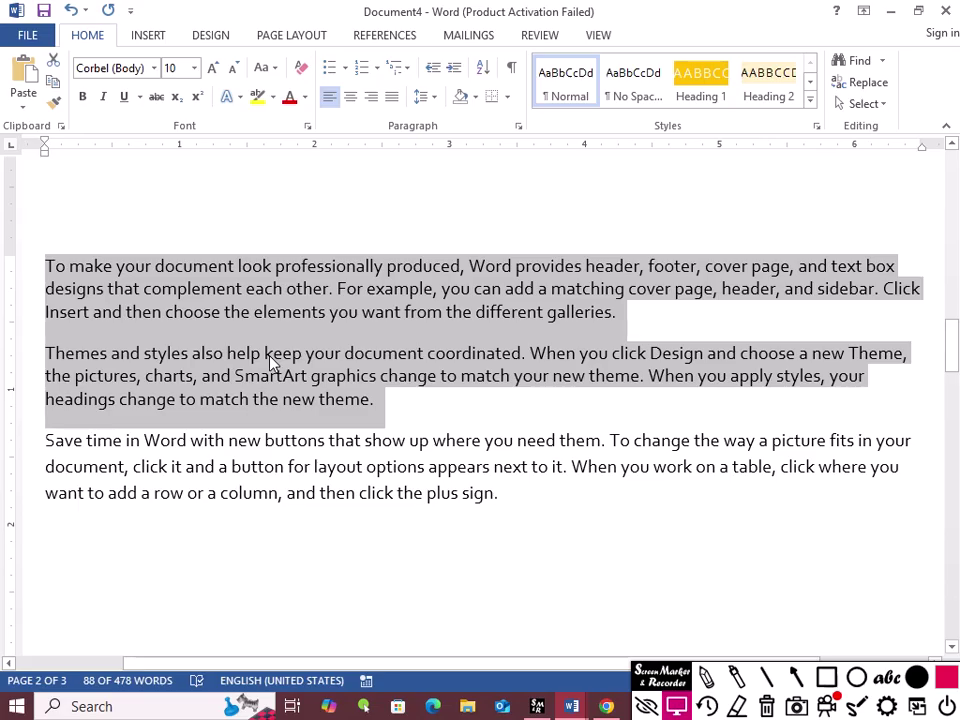
pyautogui.hotkey('ctrl', '2')
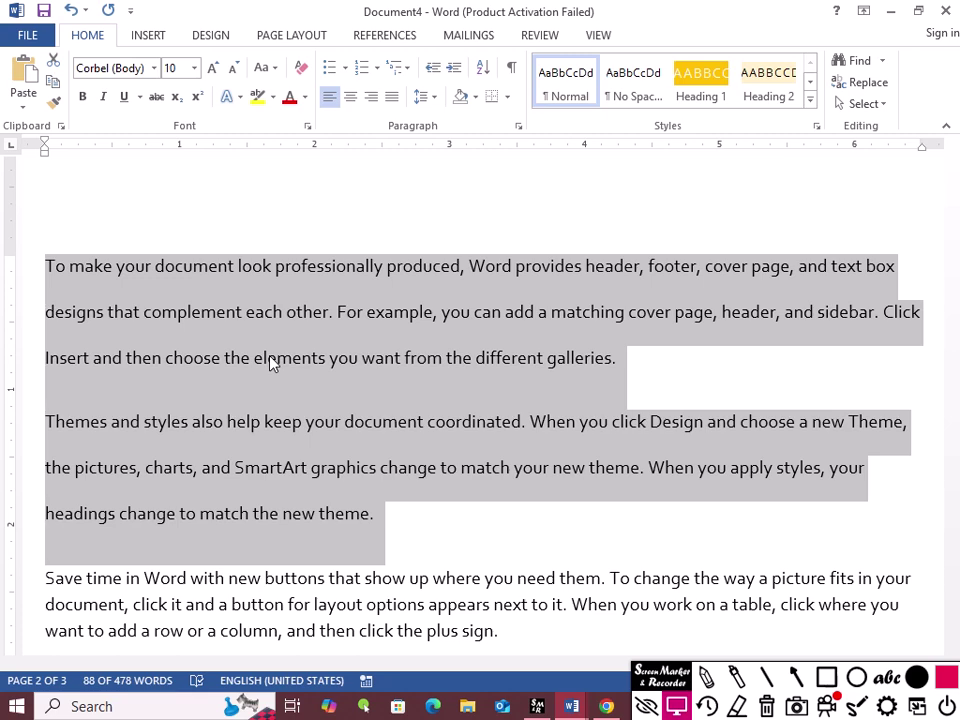
pyautogui.hotkey('ctrl', '1')
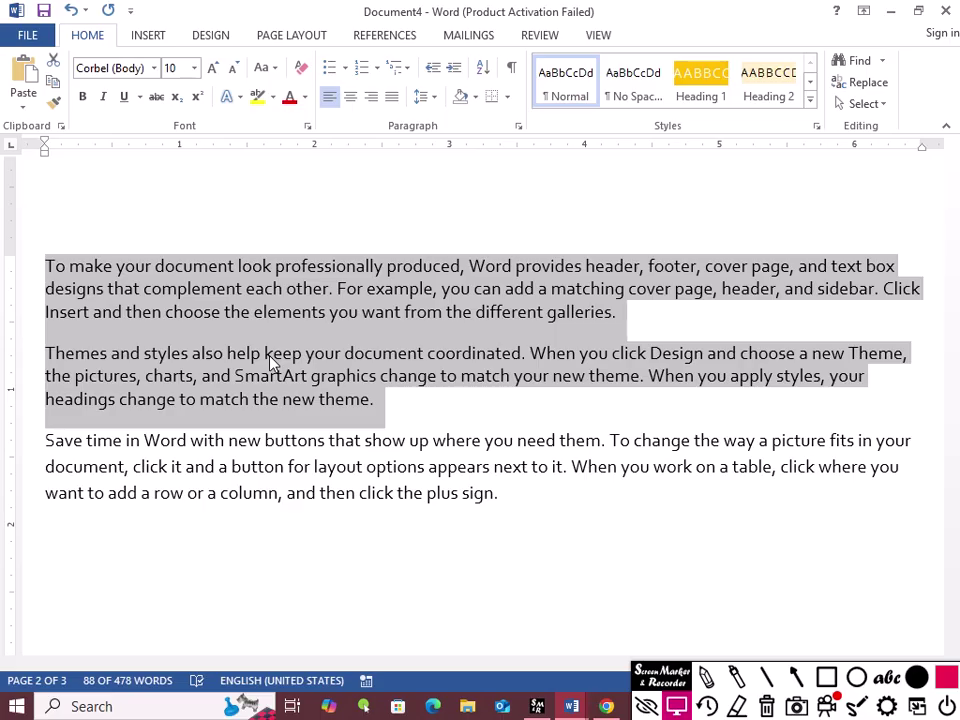
pyautogui.hotkey('ctrl', '2')
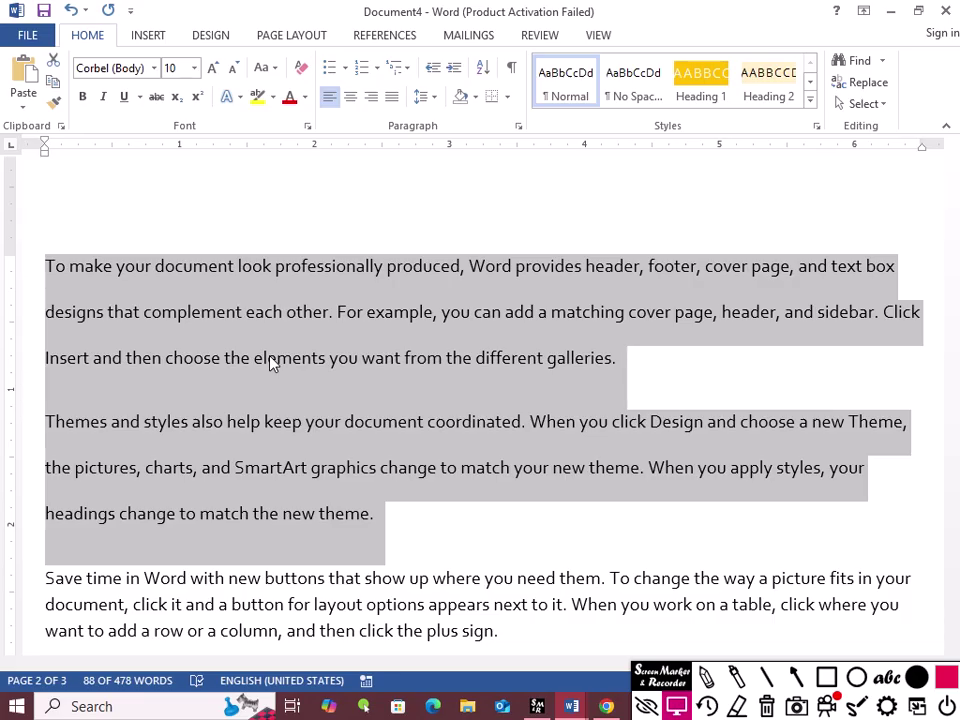
pyautogui.hotkey('ctrl', '1')
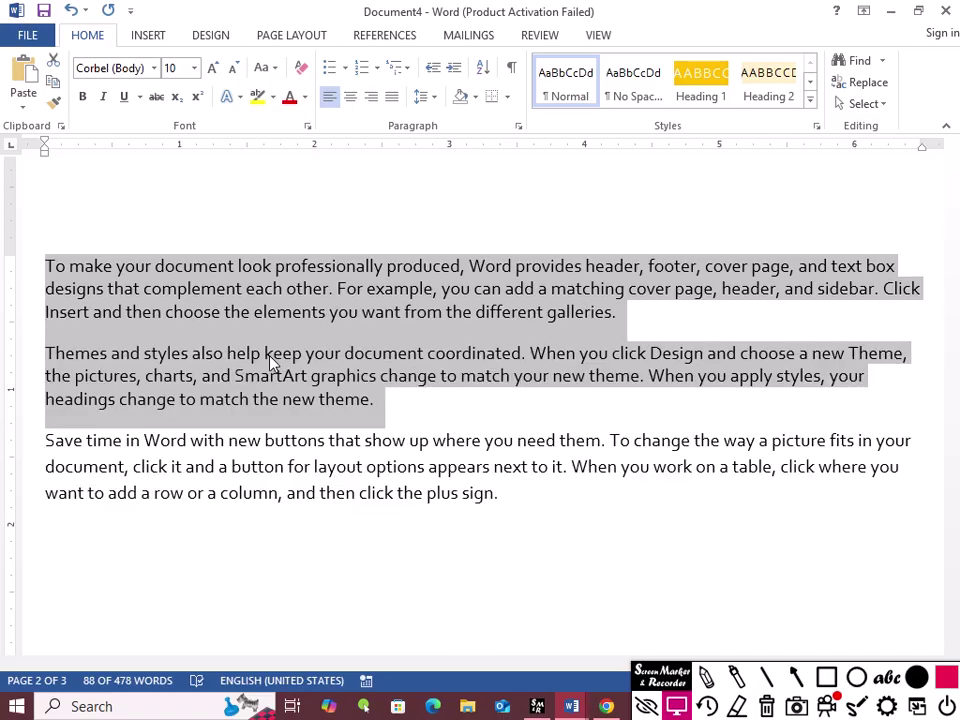
# View the 1.5 line spacing row in the shortcut table, and apply 1.5 spacing to the "Save time in Word" paragraph in Document4.
pyautogui.hotkey('alt', 'Tab')
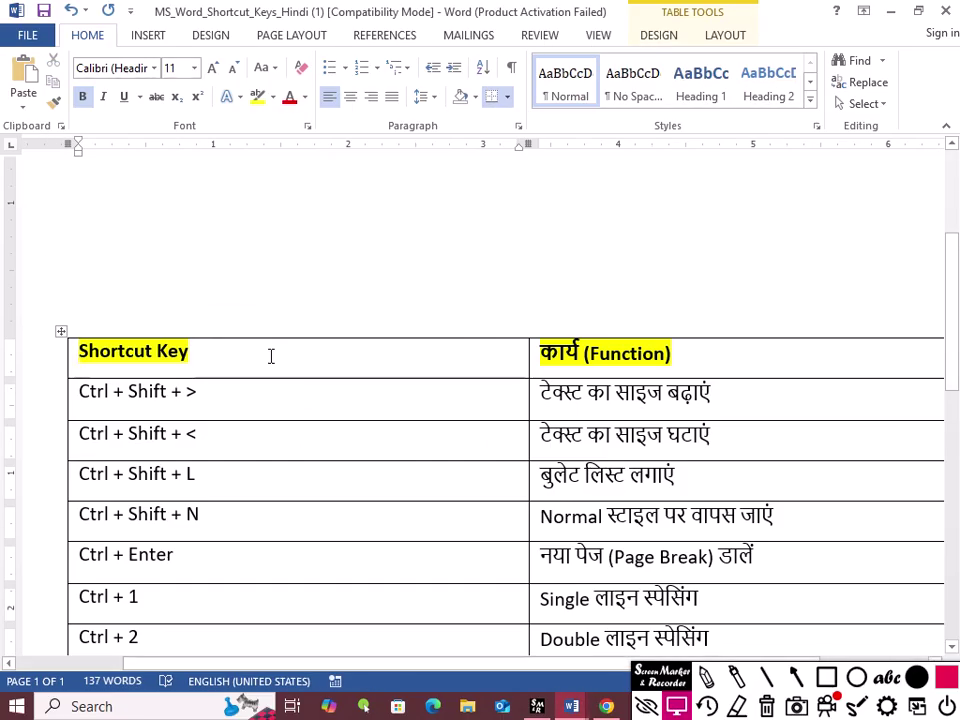
pyautogui.click(952, 648)
pyautogui.click(952, 648)
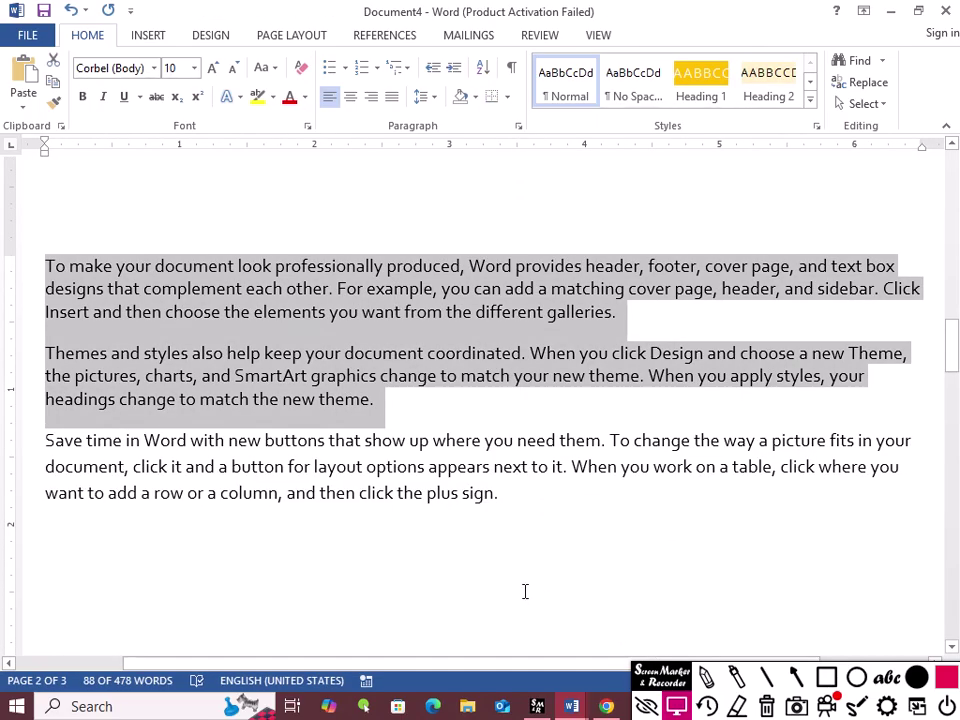
pyautogui.scroll(-3, 287, 480)
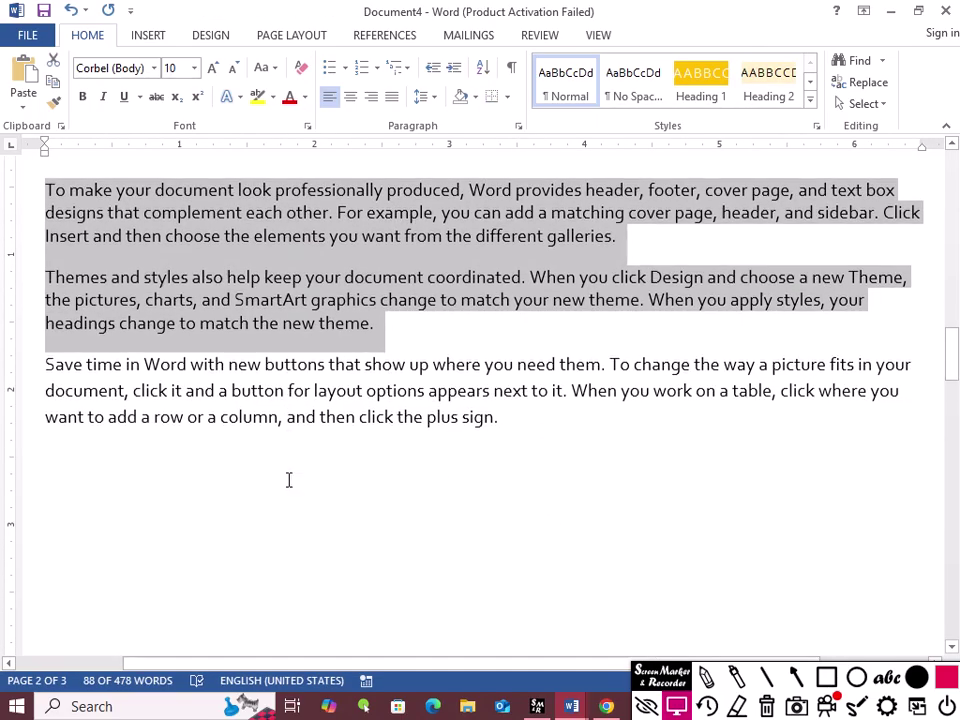
pyautogui.click(171, 413)
pyautogui.moveTo(36, 304); pyautogui.dragTo(561, 379)
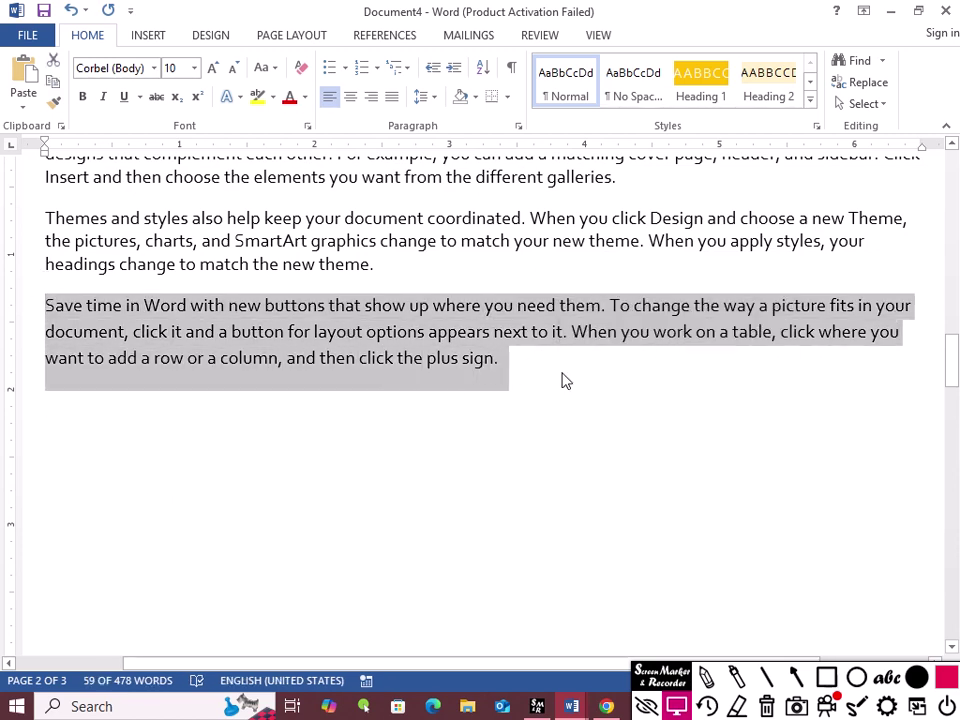
pyautogui.hotkey('ctrl', '5')
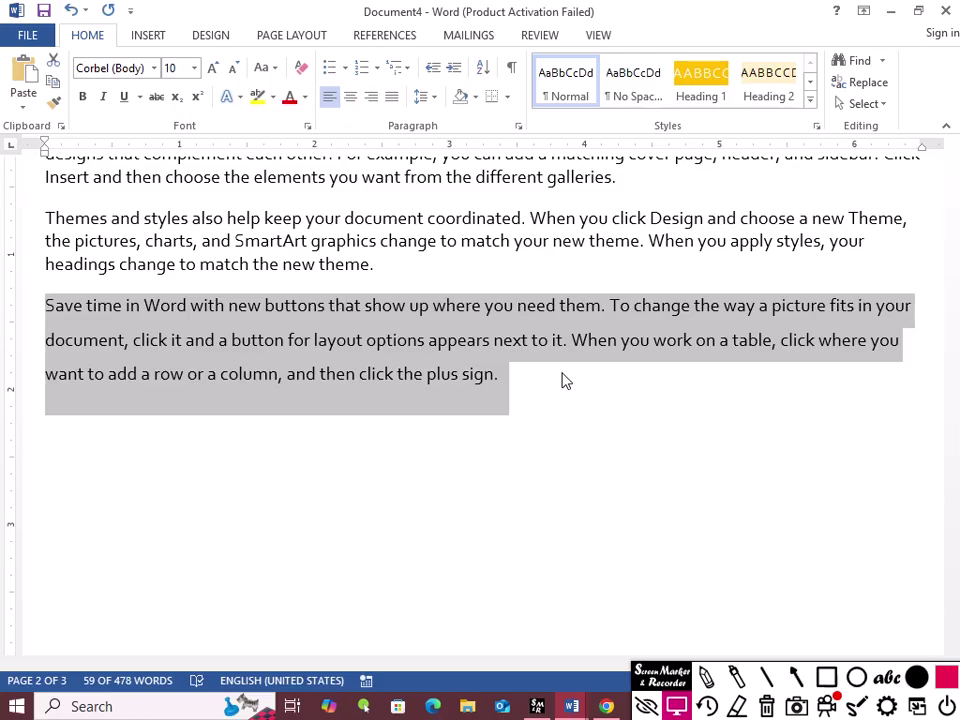
# View the table row after 1.5 line spacing, and make the "Save time in Word" paragraph in Document4 bold.
pyautogui.hotkey('alt', 'Tab')
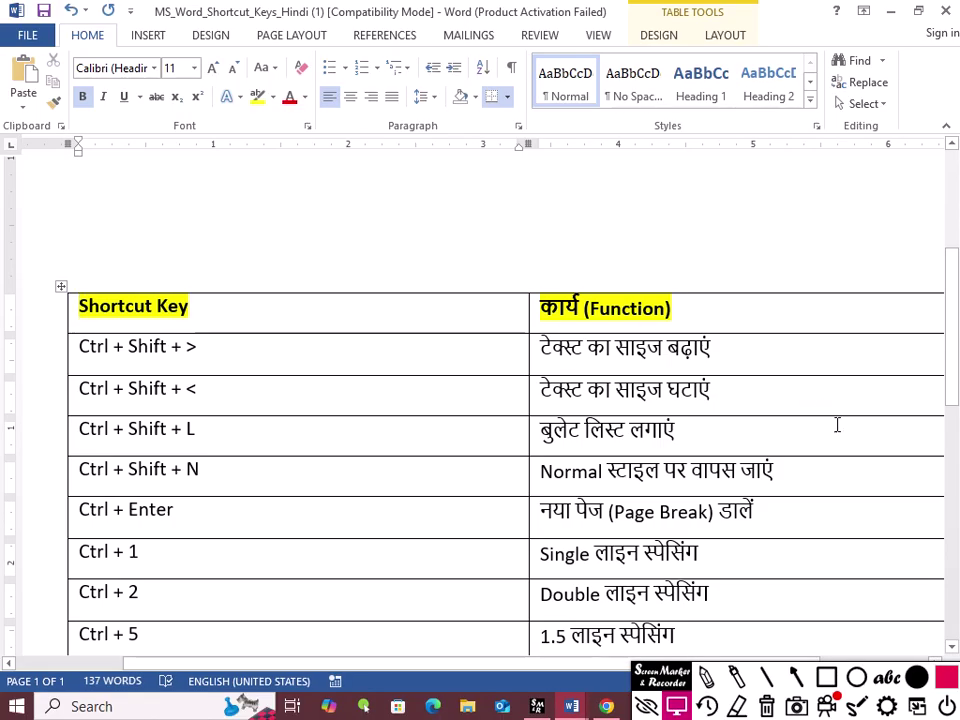
pyautogui.click(952, 647)
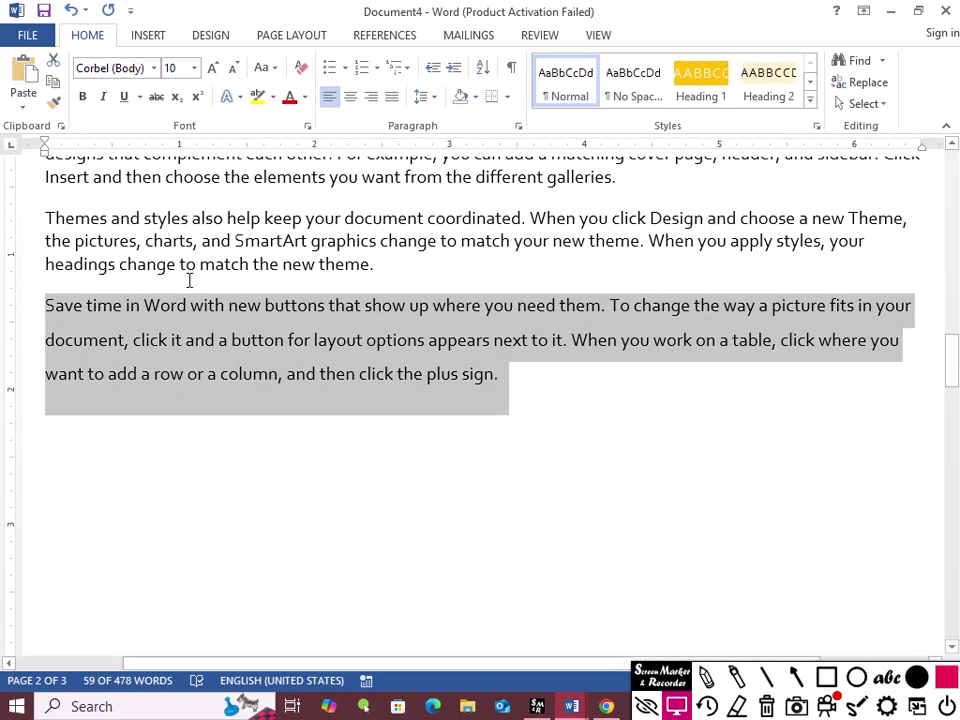
pyautogui.click(82, 97)
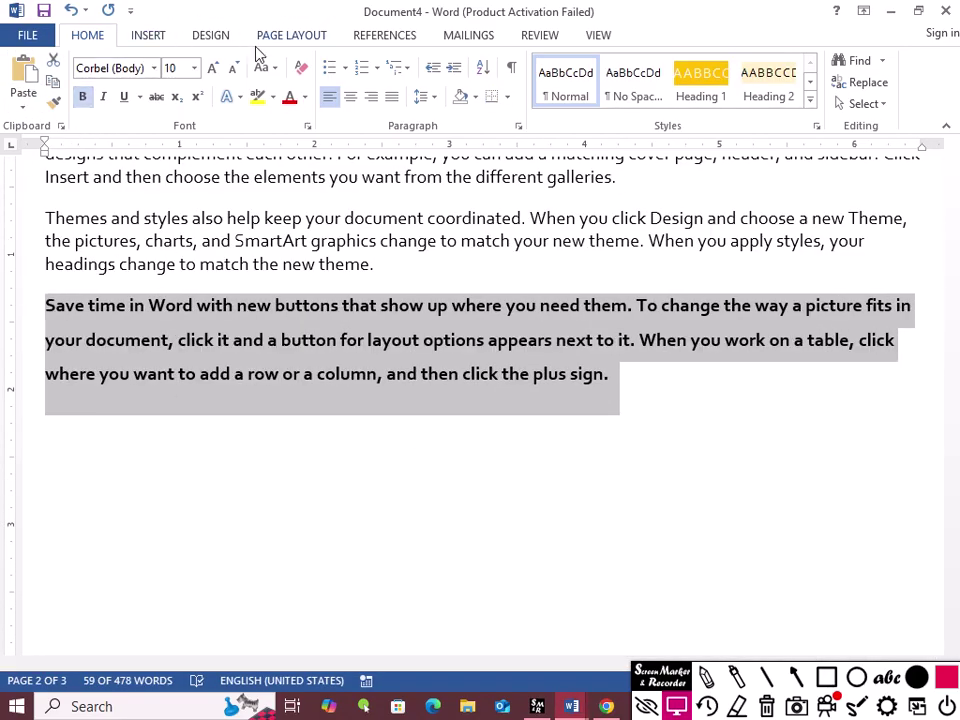
# Colour the bold "Save time in Word" paragraph red, and clear the character formatting from the whole paragraph.
pyautogui.click(291, 98)
pyautogui.click(503, 435)
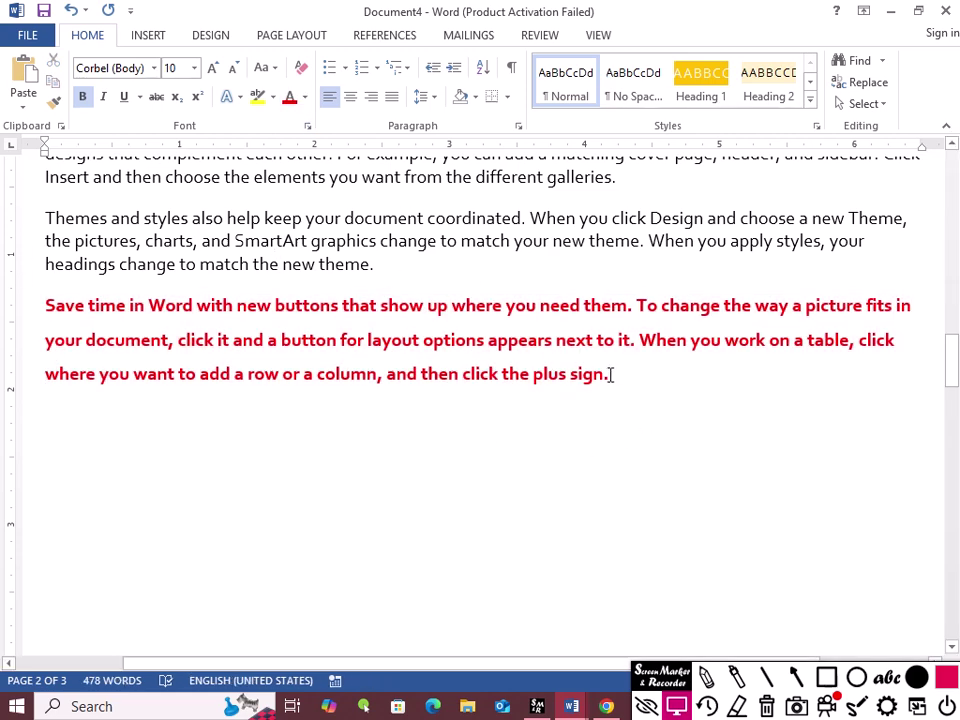
pyautogui.moveTo(612, 374); pyautogui.dragTo(27, 313)
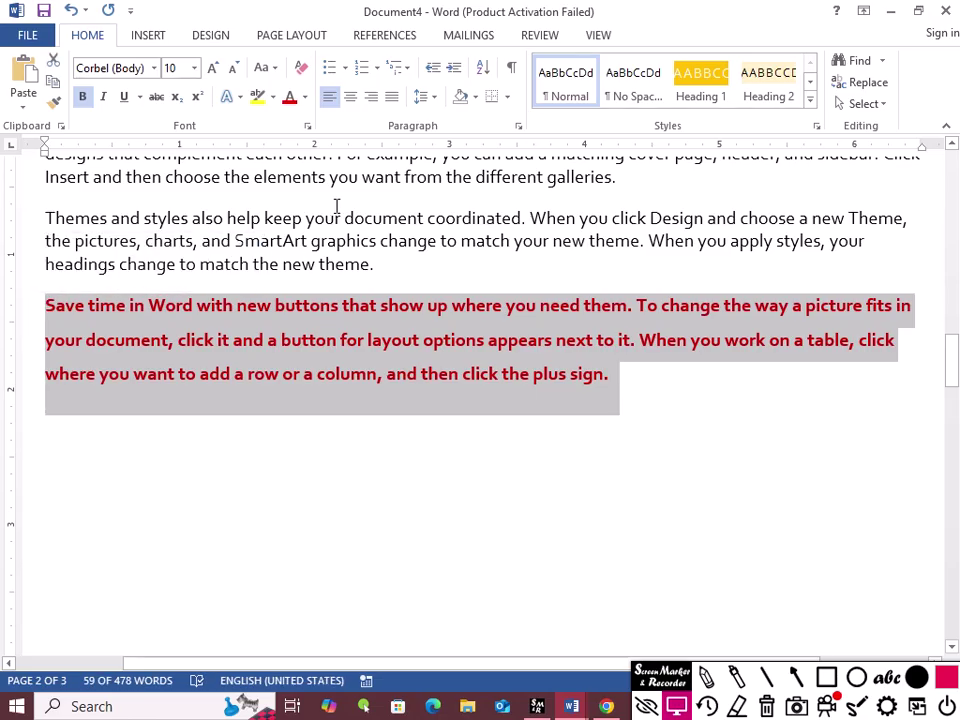
pyautogui.hotkey('ctrl', 'space')
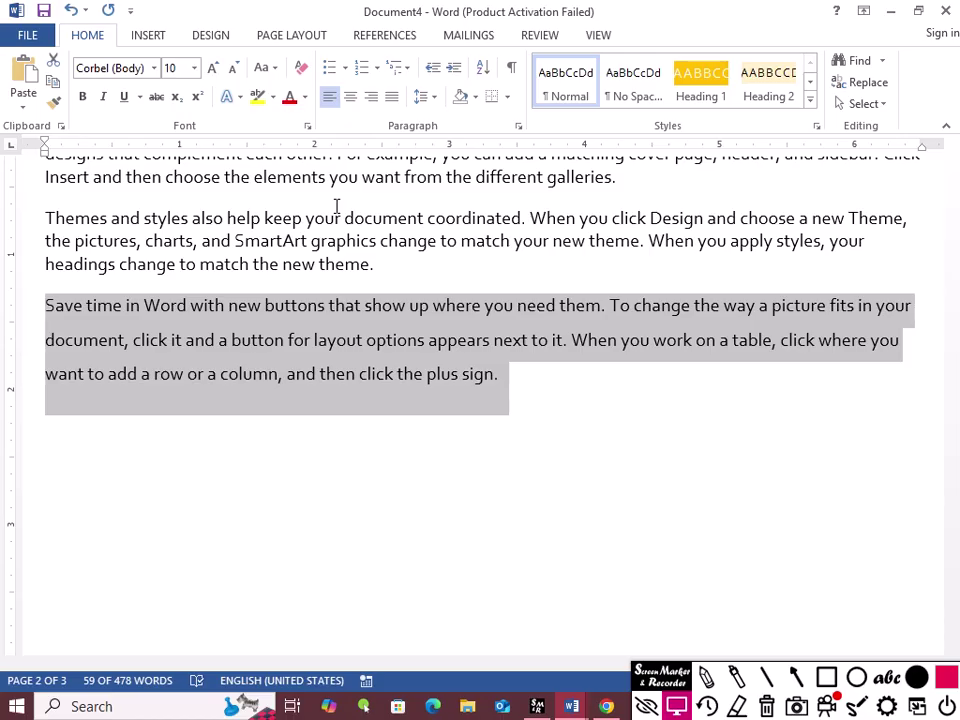
# Look up the next-word deletion row in the shortcut table, and delete "buttons" and "that" from Document4's "Save time in Word" paragraph.
pyautogui.hotkey('alt', 'Tab')
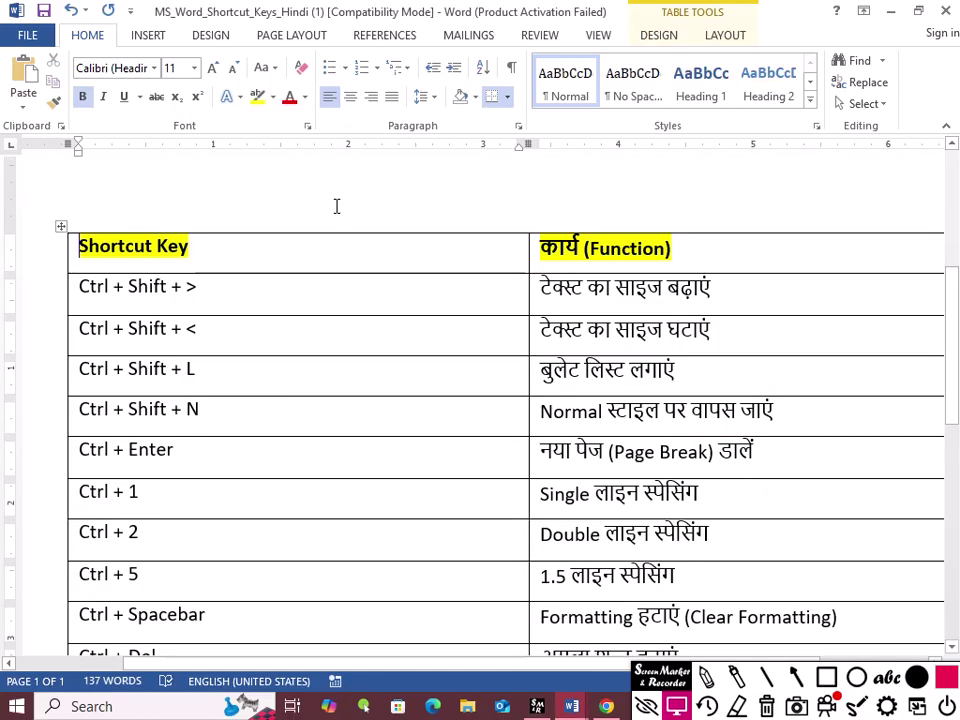
pyautogui.click(952, 647)
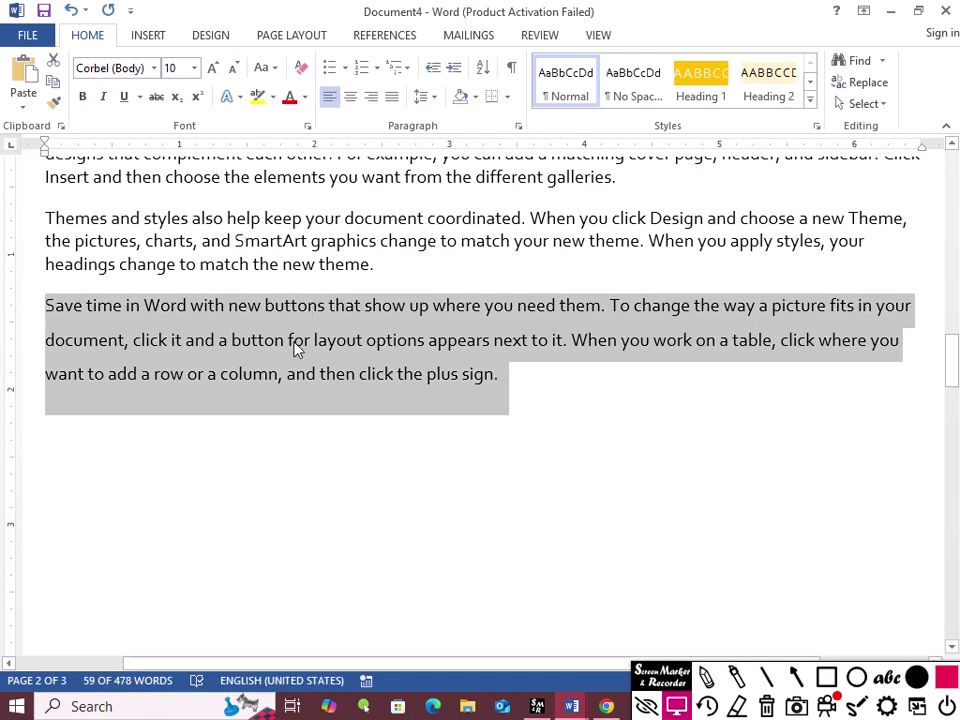
pyautogui.click(263, 305)
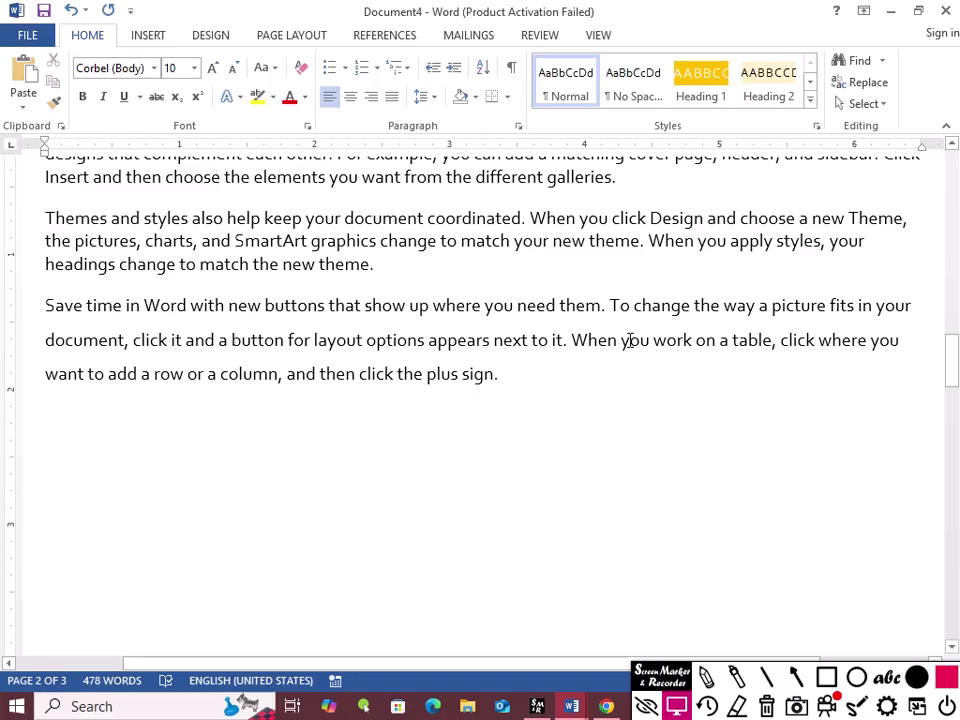
pyautogui.hotkey('ctrl', 'Delete')
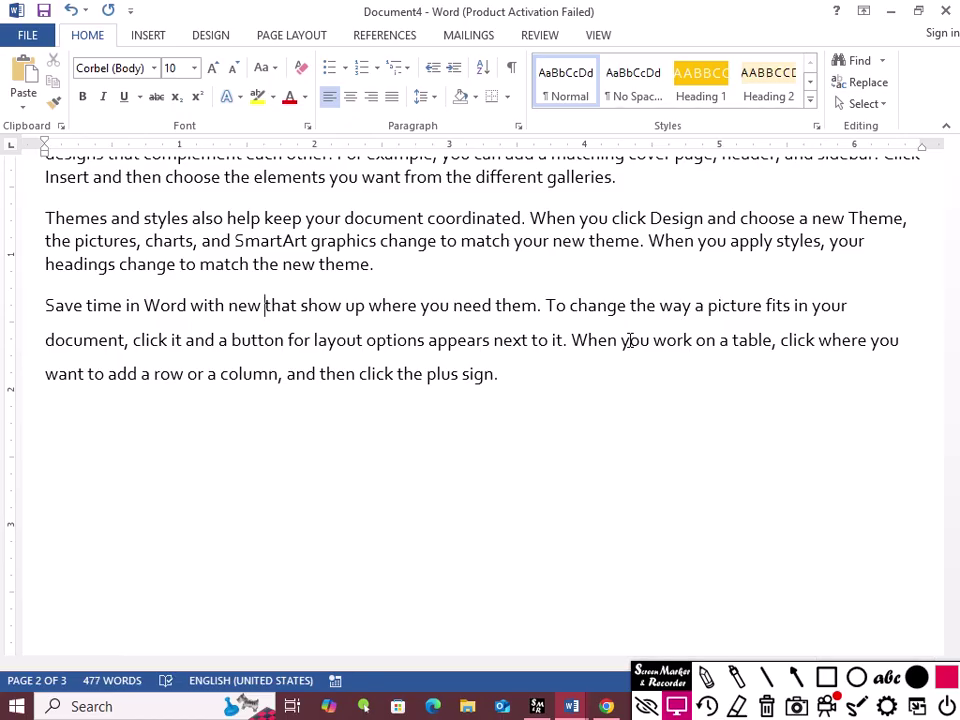
pyautogui.hotkey('ctrl', 'z')
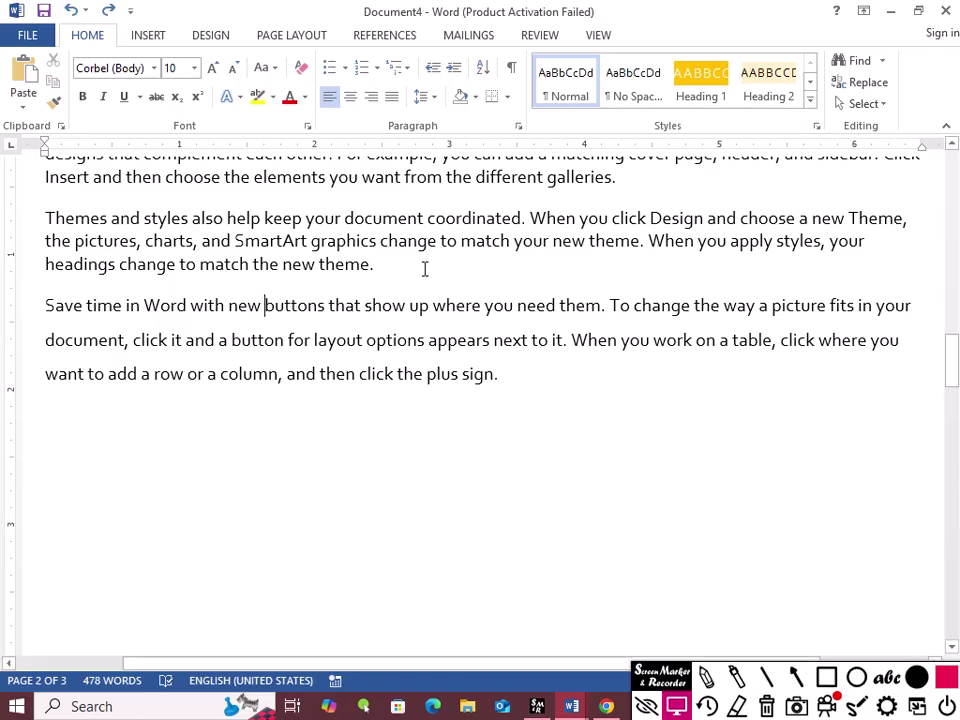
pyautogui.hotkey('ctrl', 'Delete')
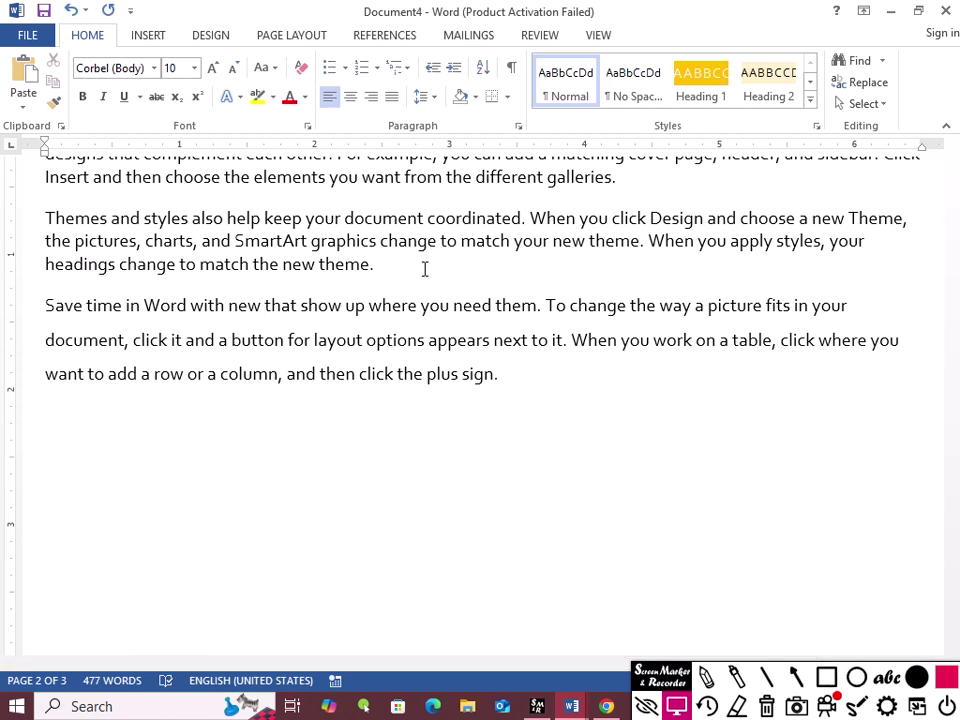
pyautogui.hotkey('ctrl', 'Delete')
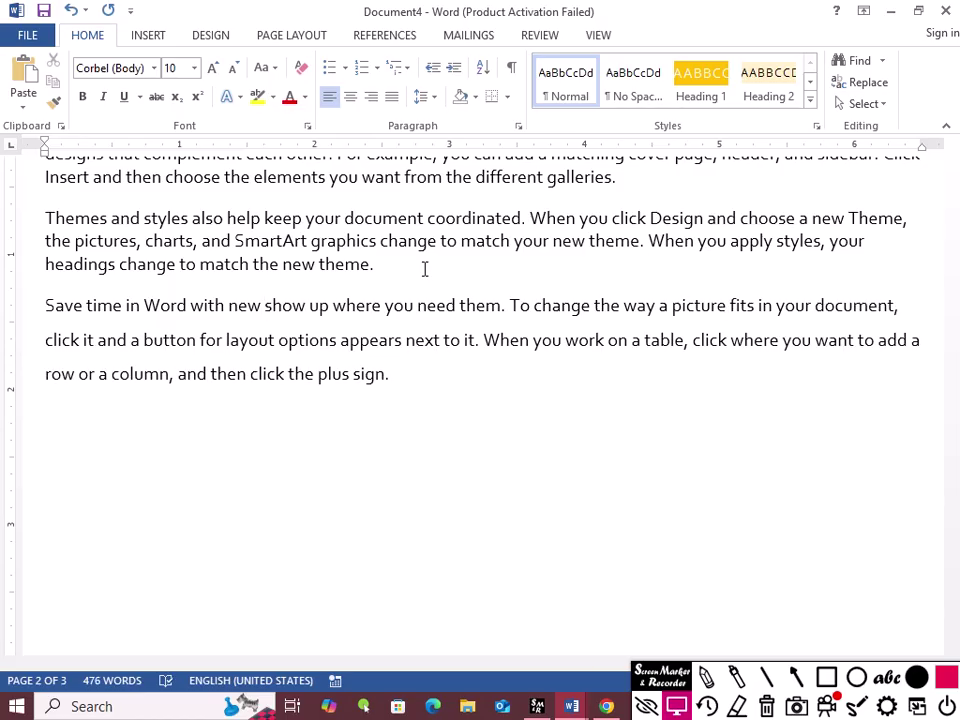
# Look up the previous-word deletion row in the shortcut table, and delete "change" before "the way" in Document4's "Save time in Word" paragraph.
pyautogui.hotkey('alt', 'Tab')
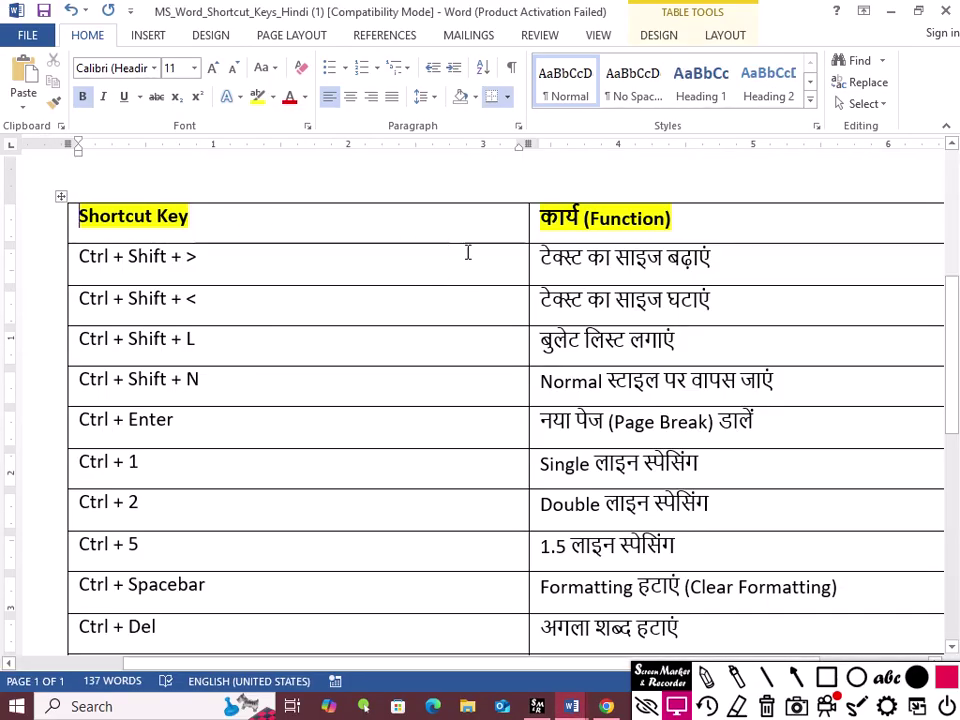
pyautogui.click(952, 650)
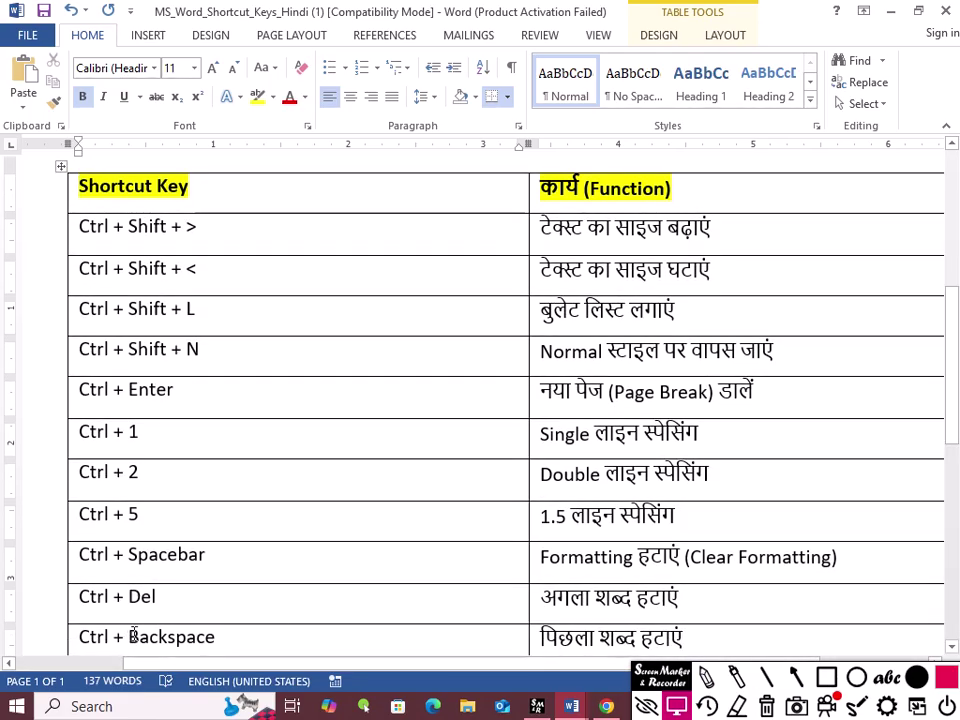
pyautogui.hotkey('alt', 'Tab')
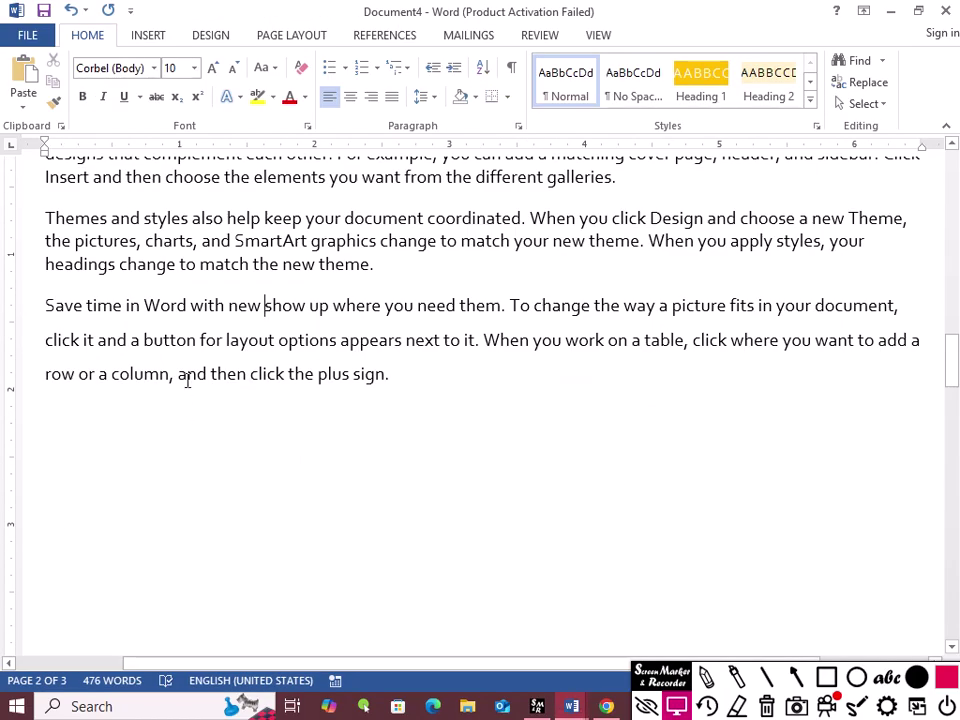
pyautogui.click(592, 305)
pyautogui.hotkey('ctrl', 'BackSpace')
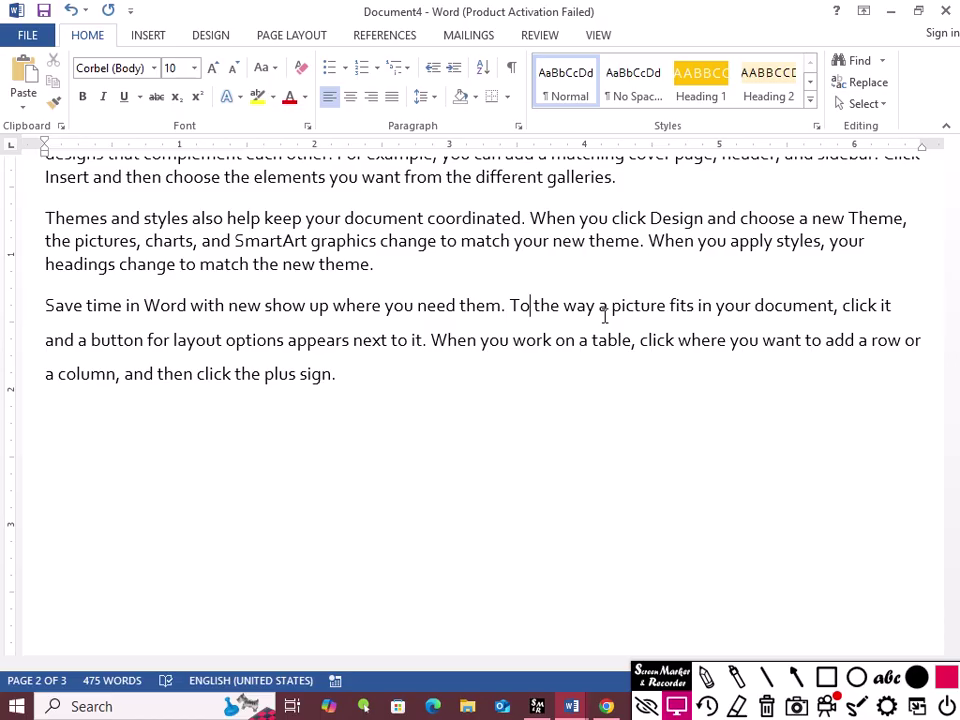
# View the row for moving to the start of the document in the shortcut table.
pyautogui.hotkey('alt', 'Tab')
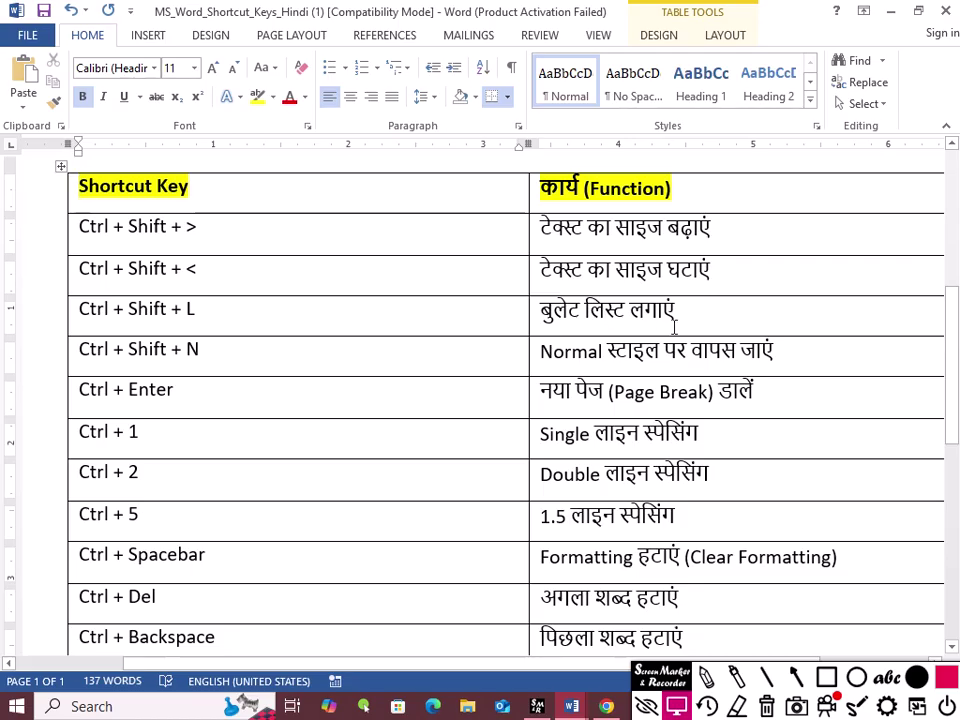
pyautogui.click(951, 650)
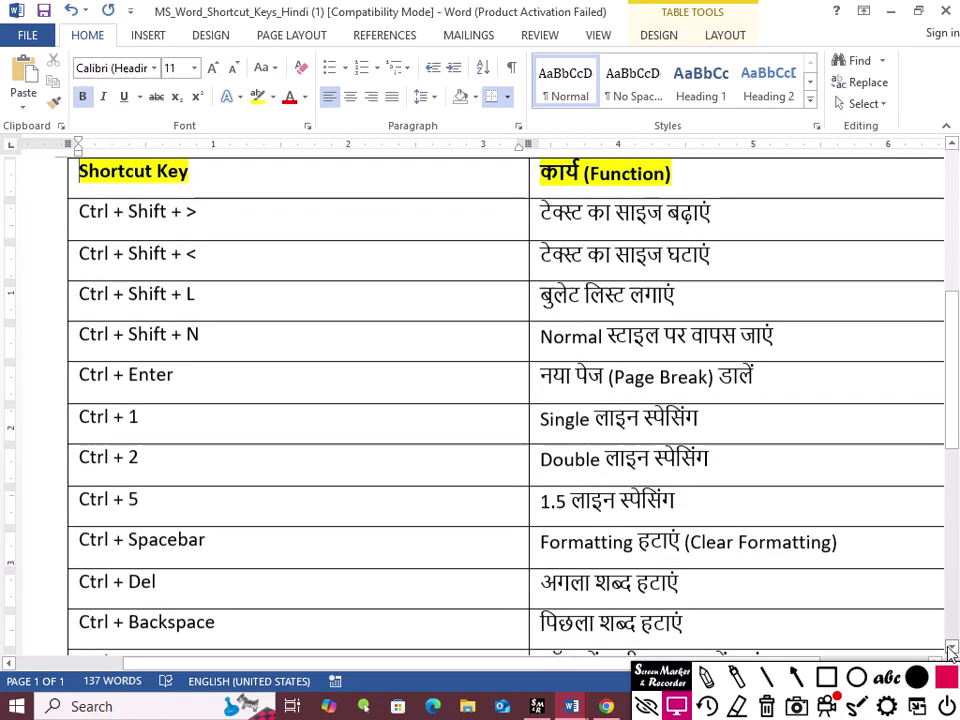
pyautogui.click(951, 650)
pyautogui.click(951, 650)
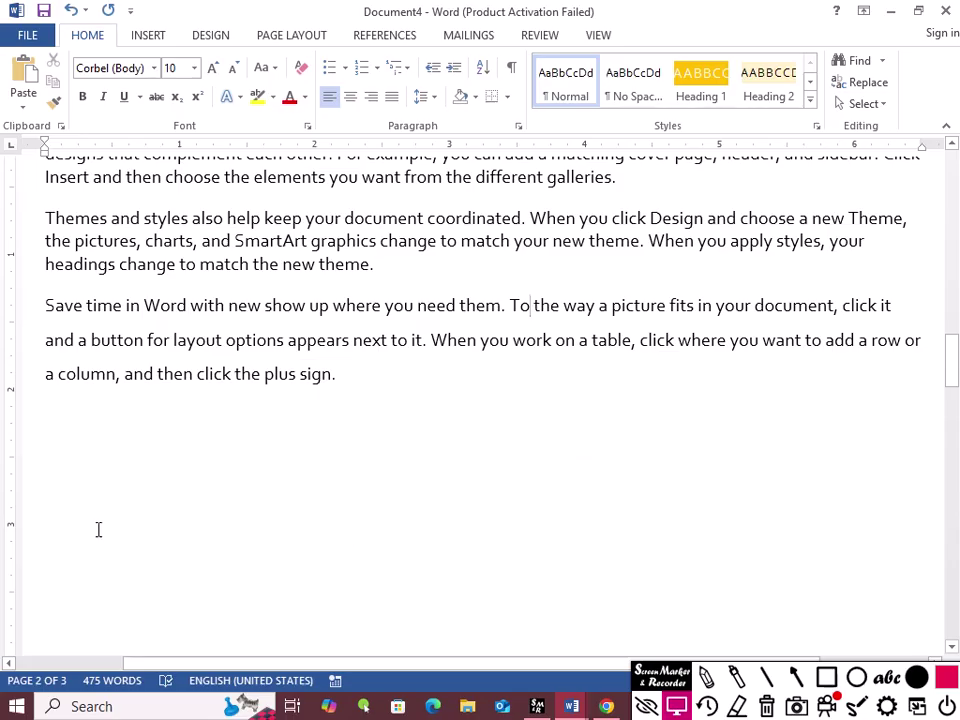
# Look through Document4's pages, and move the cursor to the start and to the end of the document.
pyautogui.scroll(-5, 96, 529)
pyautogui.scroll(4, 107, 529)
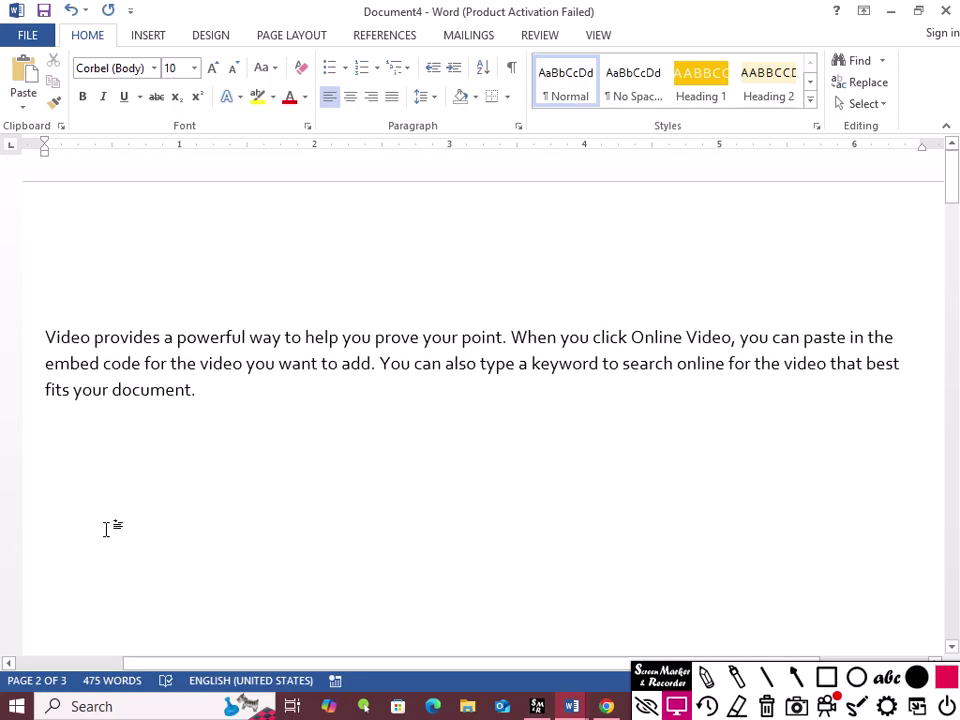
pyautogui.scroll(-8, 53, 347)
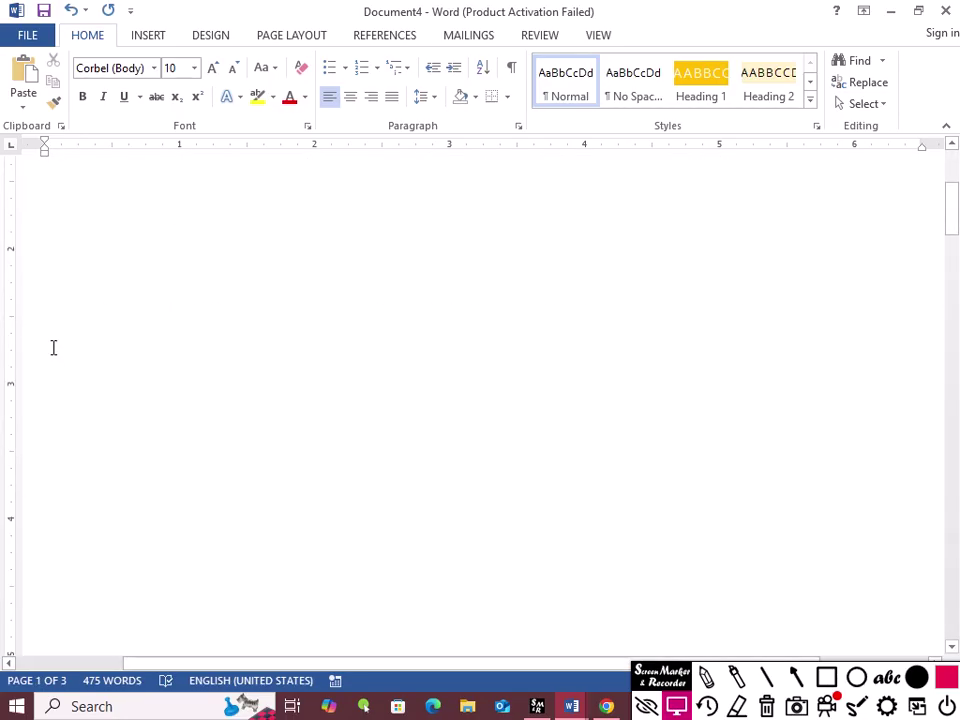
pyautogui.scroll(-5, 94, 364)
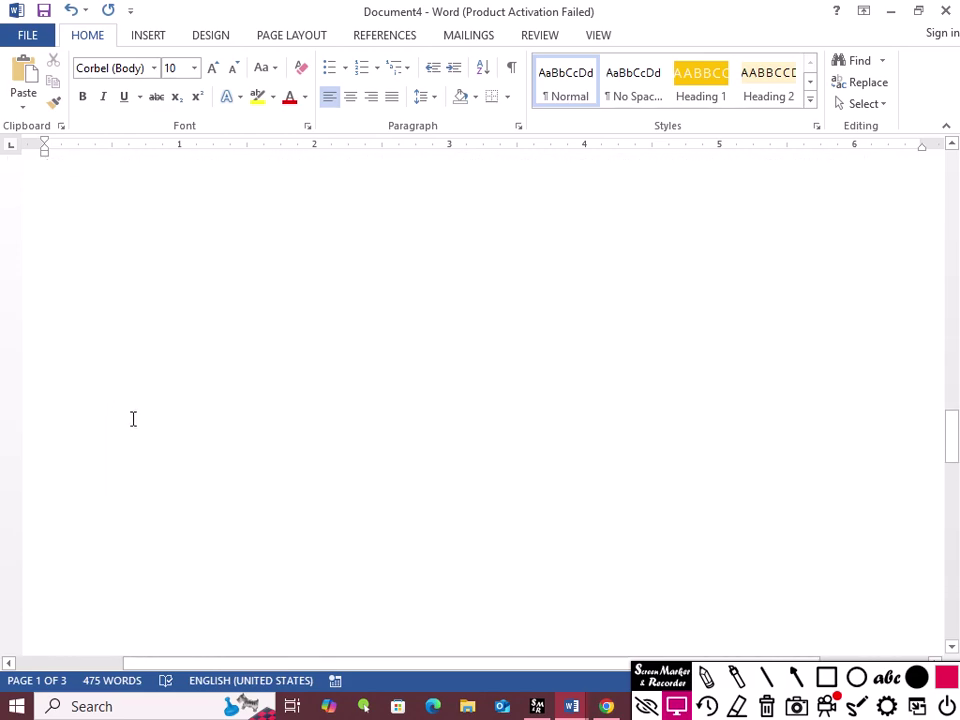
pyautogui.scroll(-1, 155, 405)
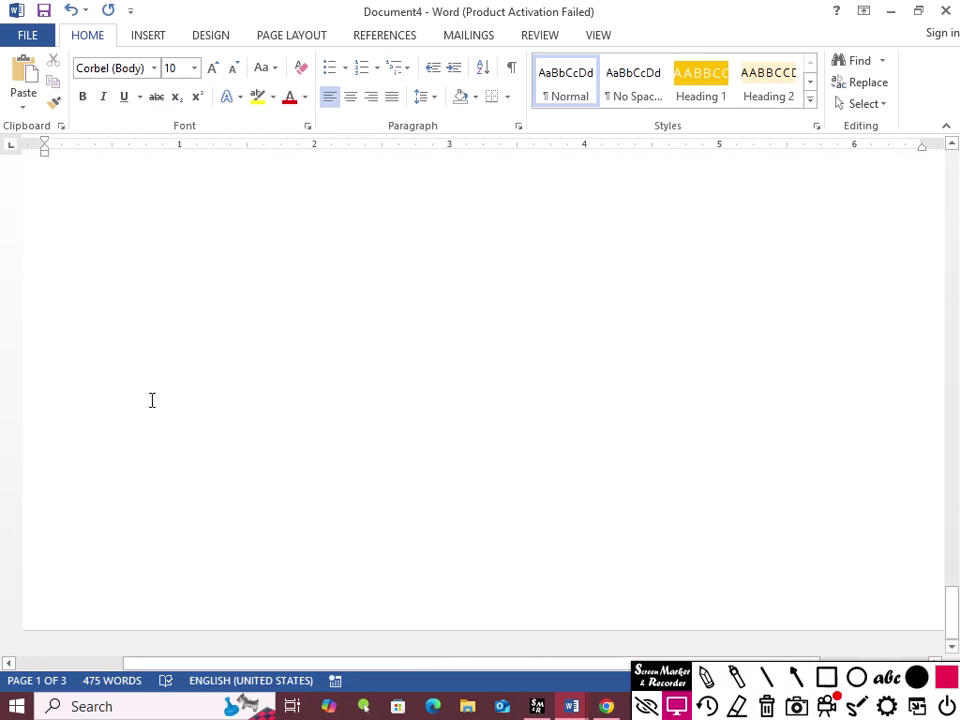
pyautogui.scroll(5, 150, 400)
pyautogui.click(154, 510)
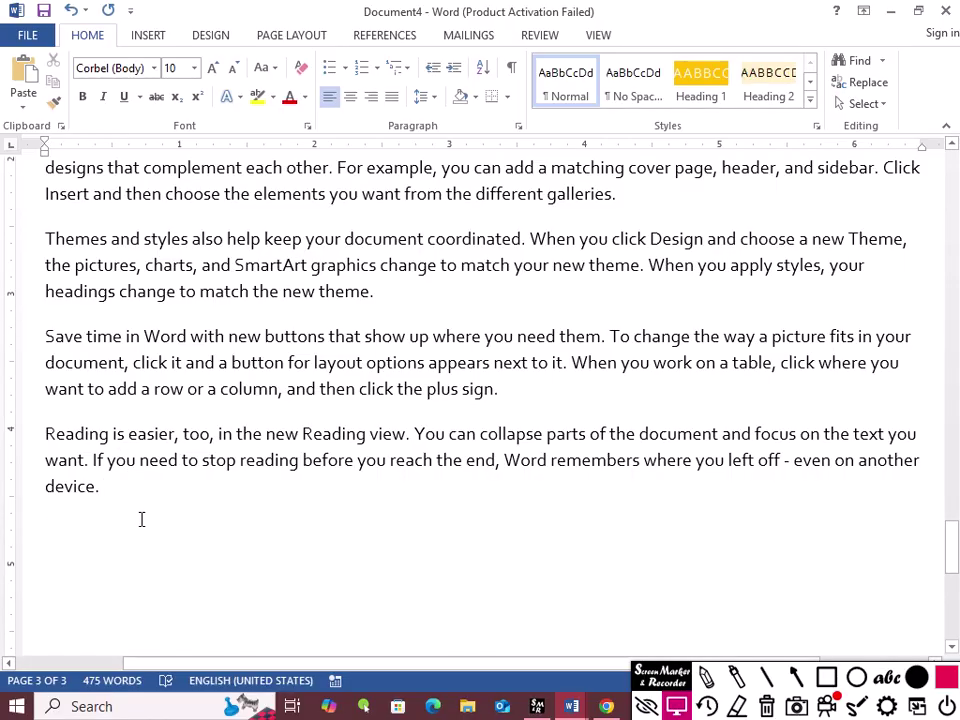
pyautogui.hotkey('ctrl', 'Home')
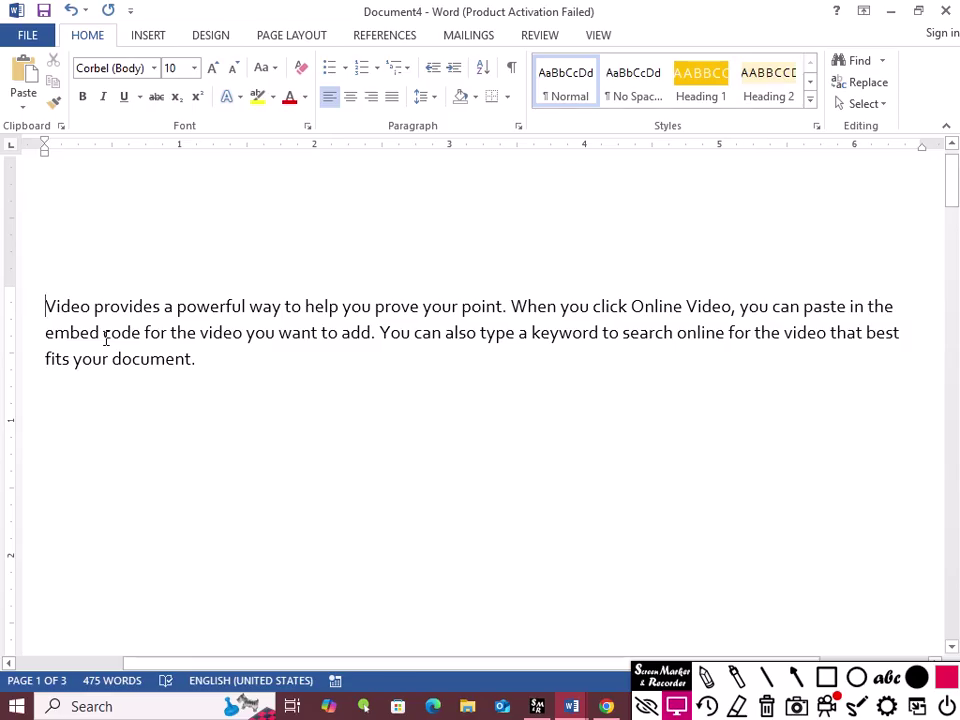
pyautogui.hotkey('ctrl', 'End')
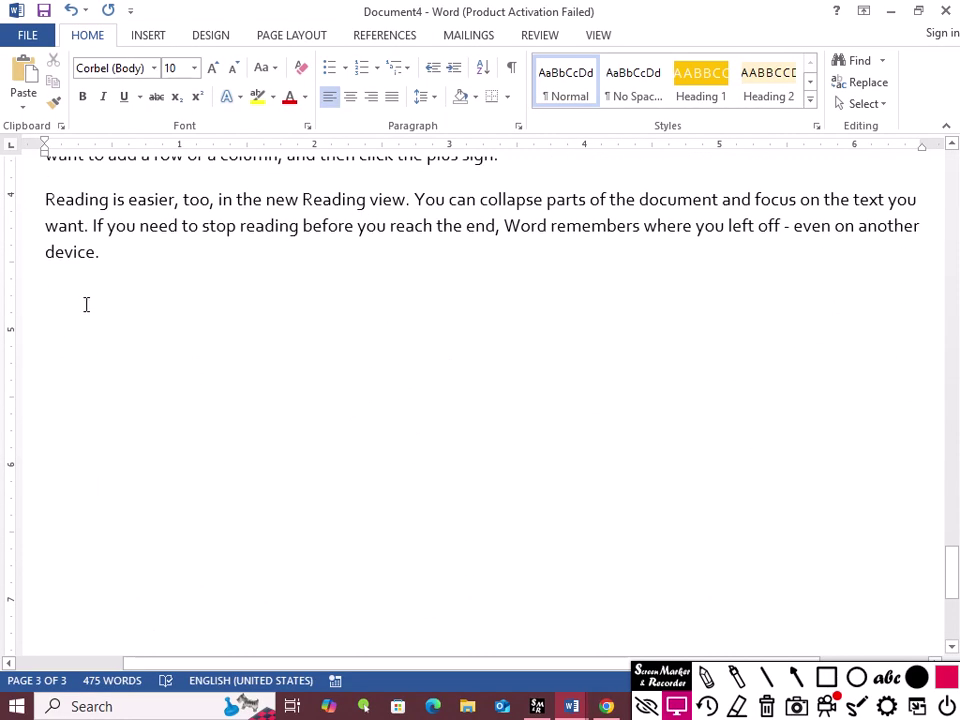
# View the document-end and text selection rows in the shortcut table.
pyautogui.hotkey('alt', 'Tab')
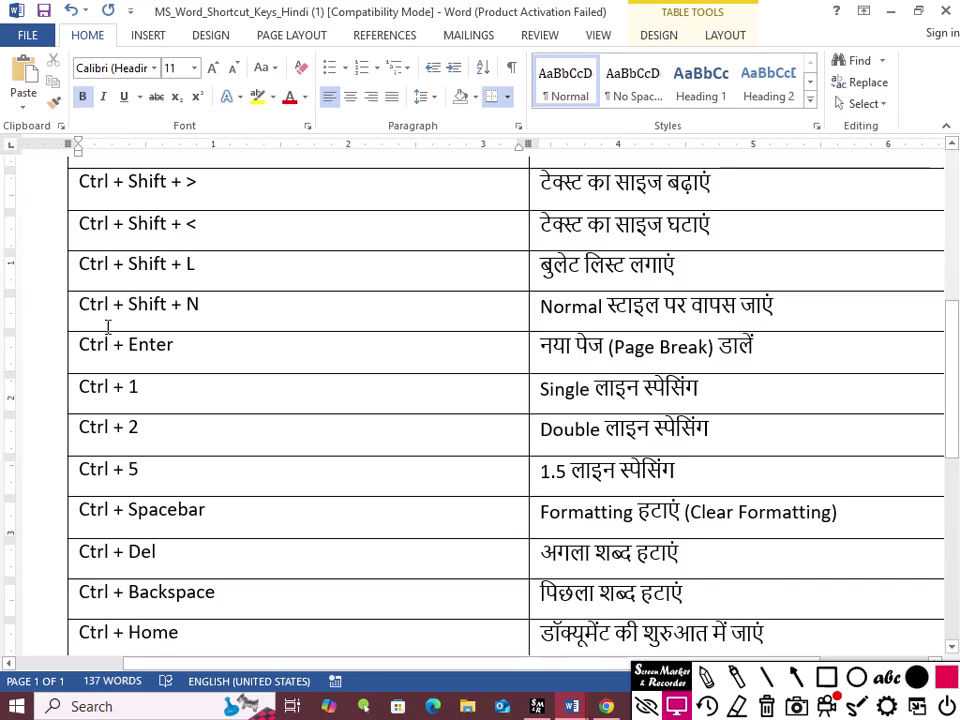
pyautogui.click(953, 648)
pyautogui.click(953, 648)
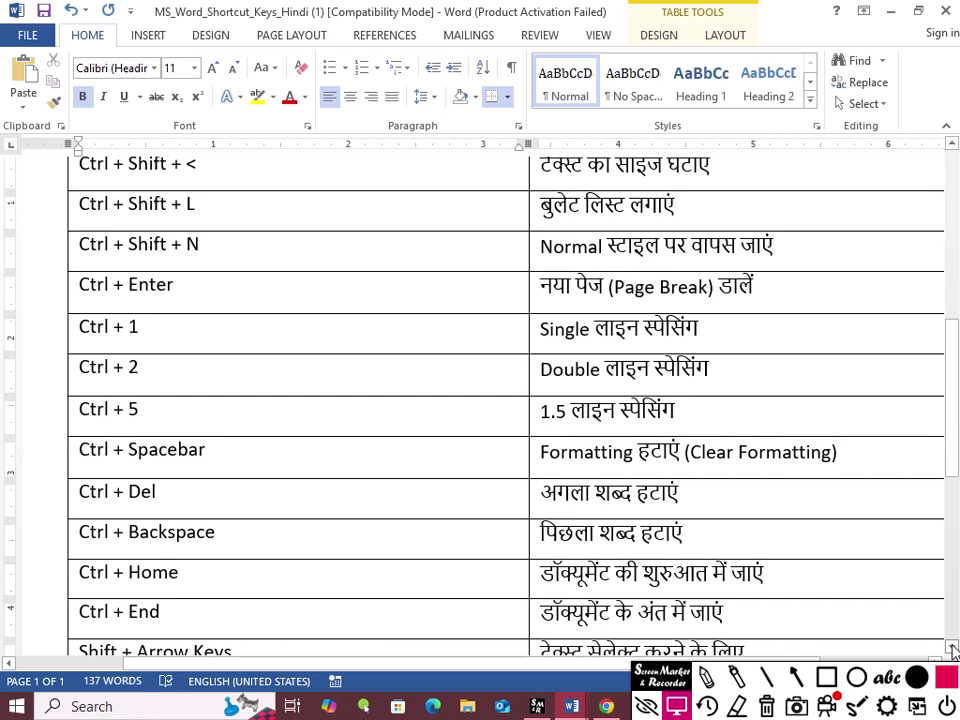
pyautogui.click(953, 648)
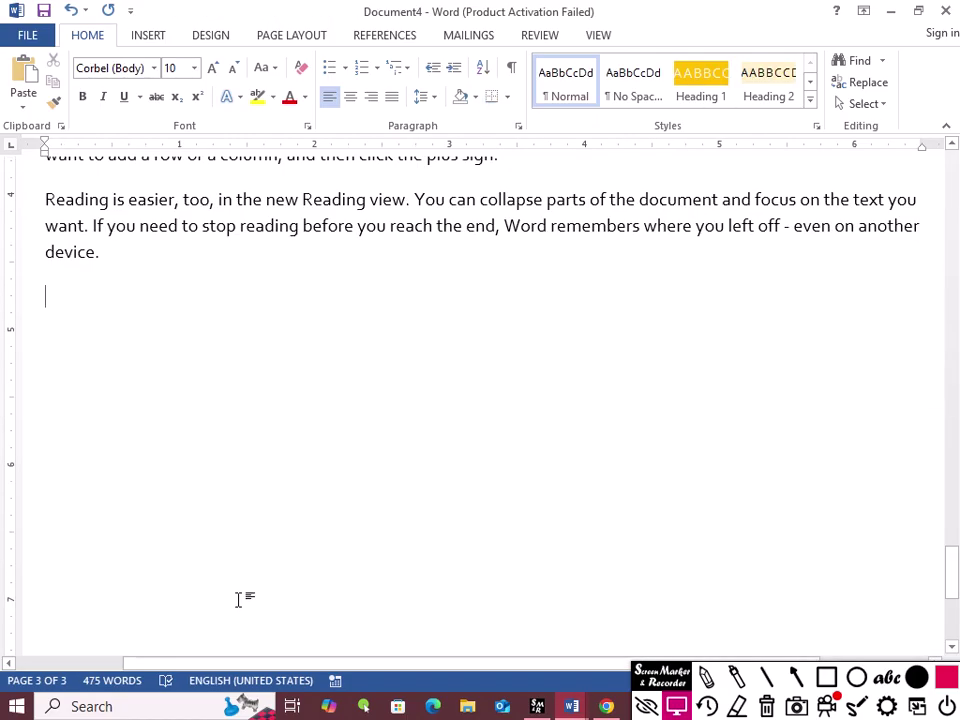
# Select the whole "Reading is easier" paragraph on Document4's last page, extending the selection from its first character.
pyautogui.scroll(4, 199, 536)
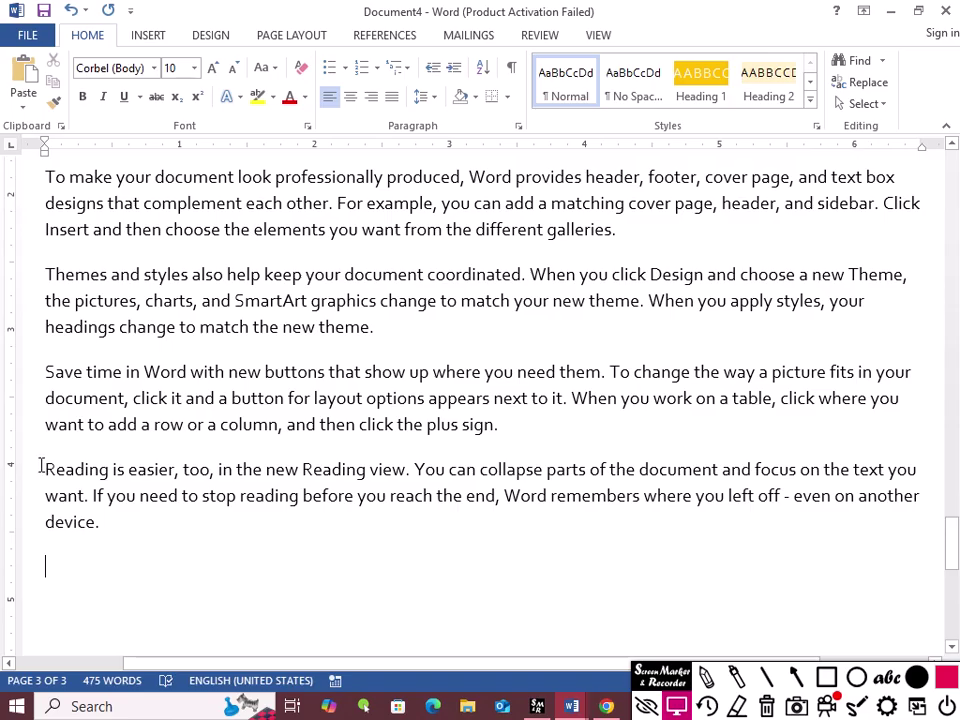
pyautogui.click(42, 467)
pyautogui.hotkey('shift', 'Right')
pyautogui.hotkey('shift', 'Right')
pyautogui.hotkey('shift', 'Right')
pyautogui.hotkey('shift', 'Right')
pyautogui.hotkey('shift', 'Right')
pyautogui.hotkey('shift', 'Right')
pyautogui.hotkey('shift', 'Right')
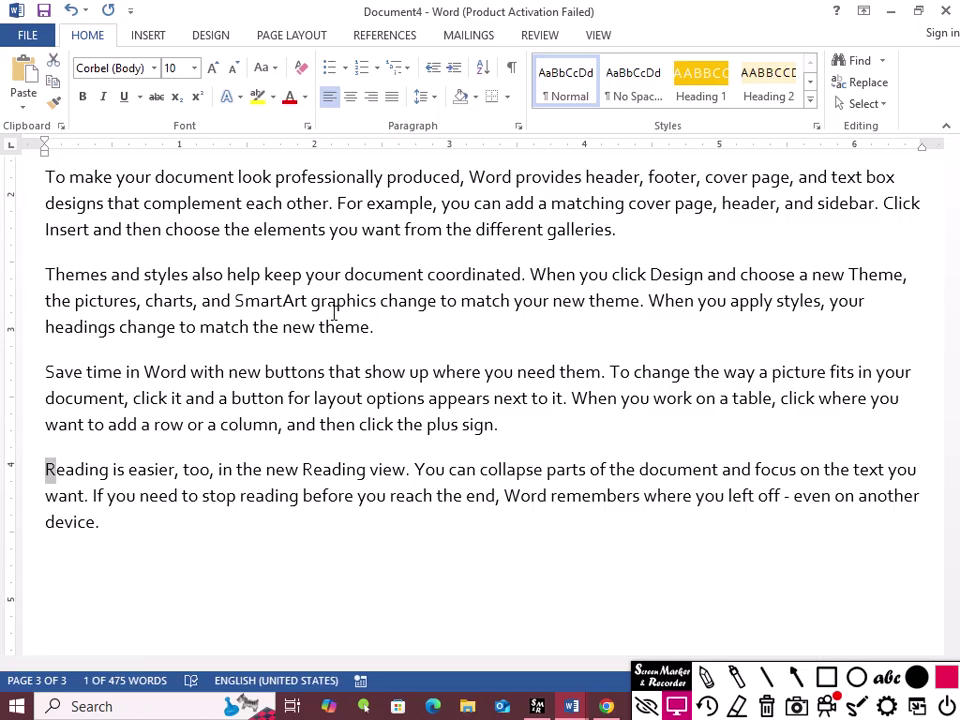
pyautogui.hotkey('shift', 'Right')
pyautogui.hotkey('shift', 'Right')
pyautogui.hotkey('shift', 'Right')
pyautogui.hotkey('shift', 'Right')
pyautogui.hotkey('shift', 'Right')
pyautogui.hotkey('shift', 'Right')
pyautogui.hotkey('shift', 'Right')
pyautogui.hotkey('shift', 'Right')
pyautogui.hotkey('shift', 'Right')
pyautogui.hotkey('shift', 'Right')
pyautogui.hotkey('shift', 'Right')
pyautogui.hotkey('shift', 'Right')
pyautogui.hotkey('shift', 'Right')
pyautogui.hotkey('shift', 'Right')
pyautogui.hotkey('shift', 'Right')
pyautogui.hotkey('shift', 'Right')
pyautogui.hotkey('shift', 'Right')
pyautogui.hotkey('shift', 'Right')
pyautogui.hotkey('shift', 'Right')
pyautogui.hotkey('shift', 'Right')
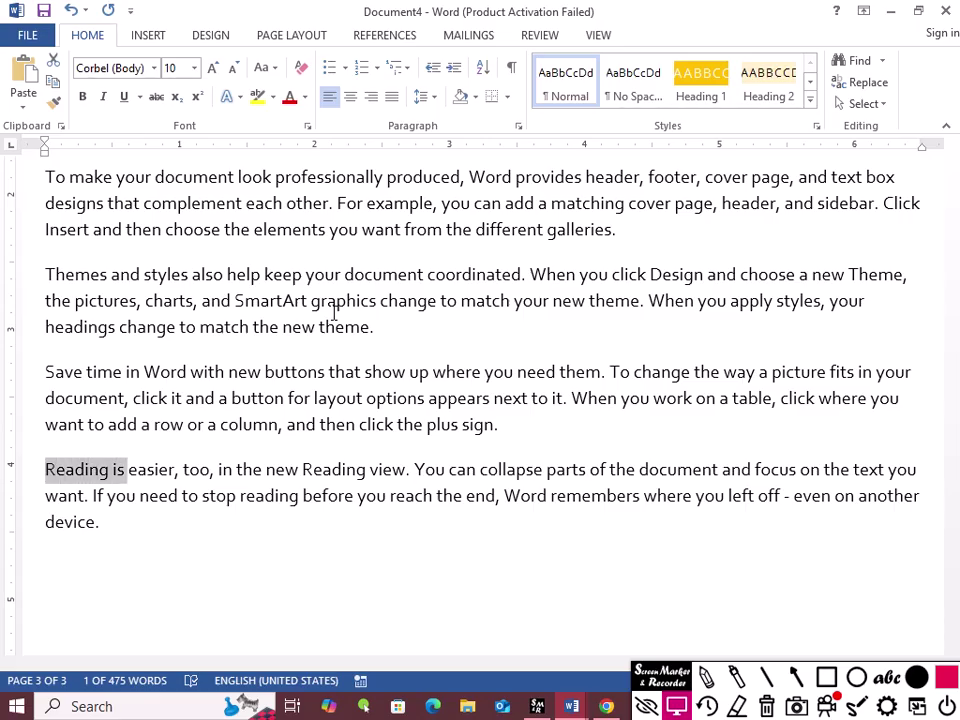
pyautogui.hotkey('shift', 'Right')
pyautogui.hotkey('shift', 'Right')
pyautogui.hotkey('shift', 'Right')
pyautogui.hotkey('shift', 'Right')
pyautogui.hotkey('shift', 'Right')
pyautogui.hotkey('shift', 'Right')
pyautogui.hotkey('shift', 'Right')
pyautogui.hotkey('shift', 'Right')
pyautogui.hotkey('shift', 'Right')
pyautogui.hotkey('shift', 'Right')
pyautogui.hotkey('shift', 'Right')
pyautogui.hotkey('shift', 'Right')
pyautogui.hotkey('shift', 'Right')
pyautogui.hotkey('shift', 'Right')
pyautogui.hotkey('shift', 'Right')
pyautogui.hotkey('shift', 'Right')
pyautogui.hotkey('shift', 'Right')
pyautogui.hotkey('shift', 'Right')
pyautogui.hotkey('shift', 'Right')
pyautogui.hotkey('shift', 'Right')
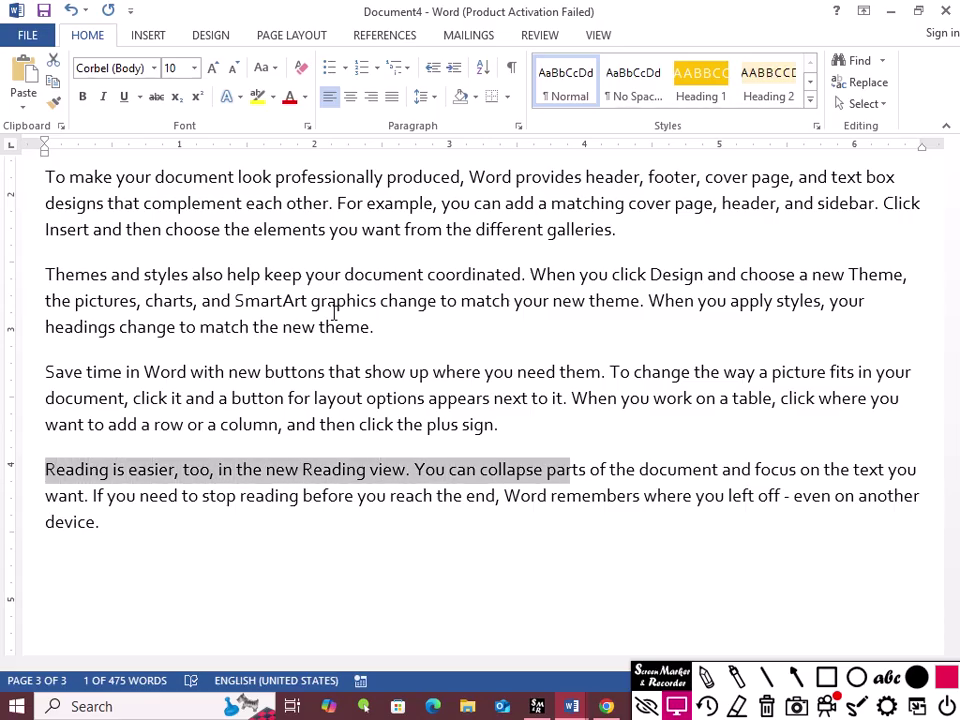
pyautogui.hotkey('shift', 'Right')
pyautogui.hotkey('shift', 'Right')
pyautogui.hotkey('shift', 'Right')
pyautogui.hotkey('shift', 'Right')
pyautogui.hotkey('shift', 'Right')
pyautogui.hotkey('shift', 'Right')
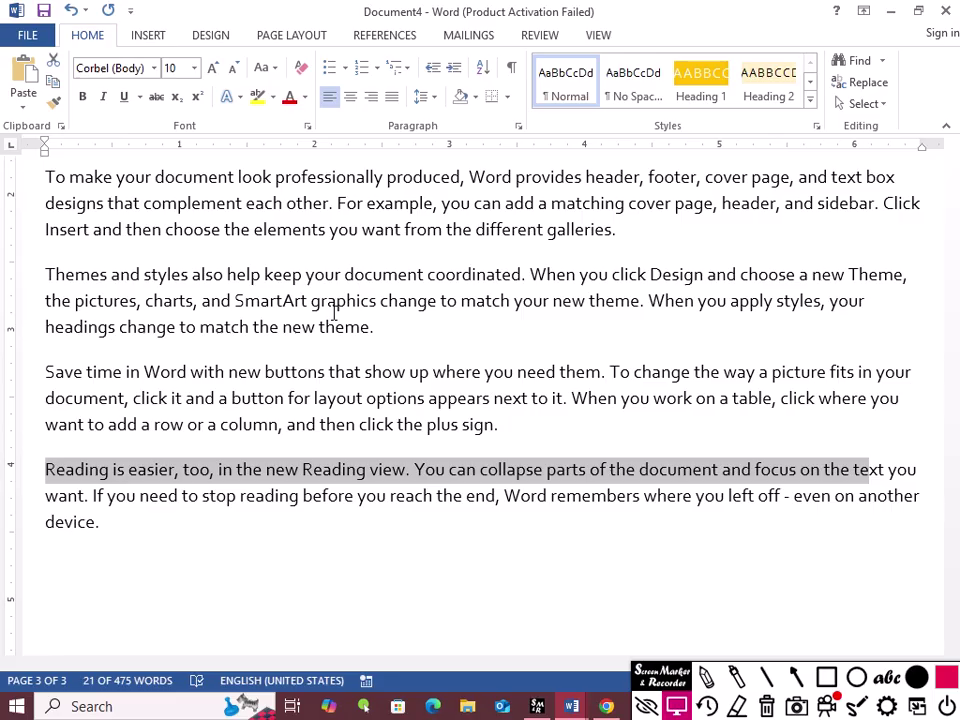
pyautogui.hotkey('shift', 'Down')
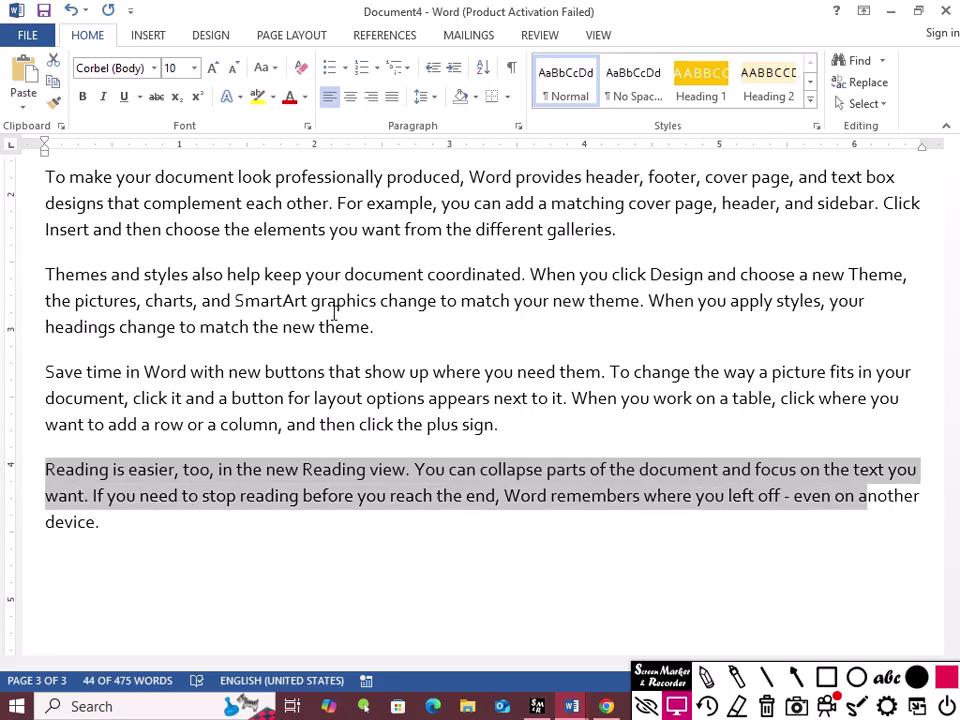
pyautogui.hotkey('shift', 'Down')
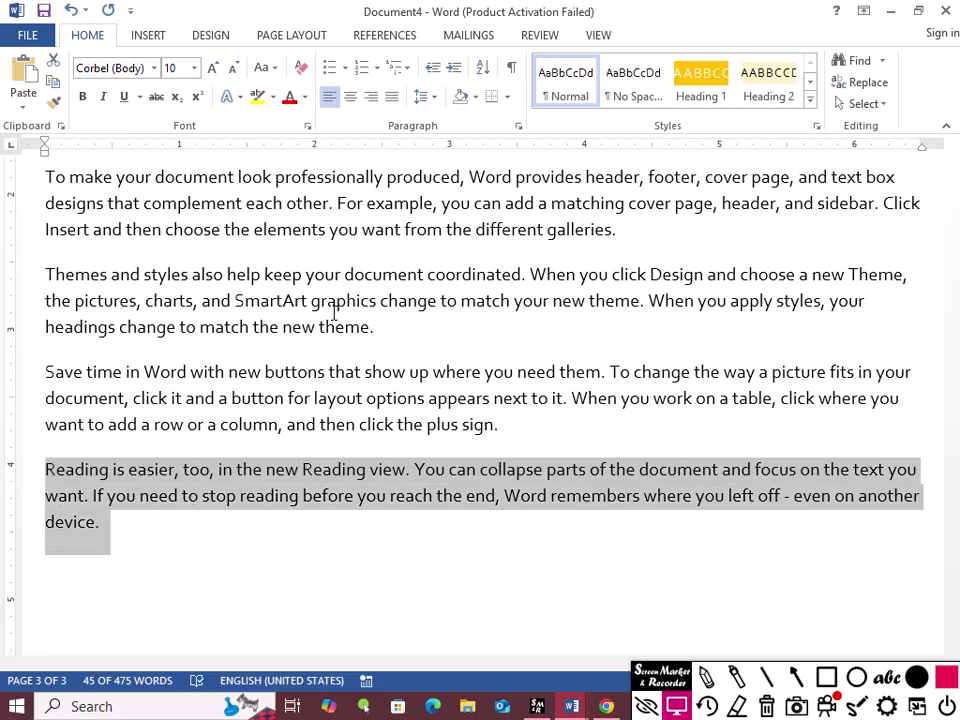
pyautogui.hotkey('shift', 'Left')
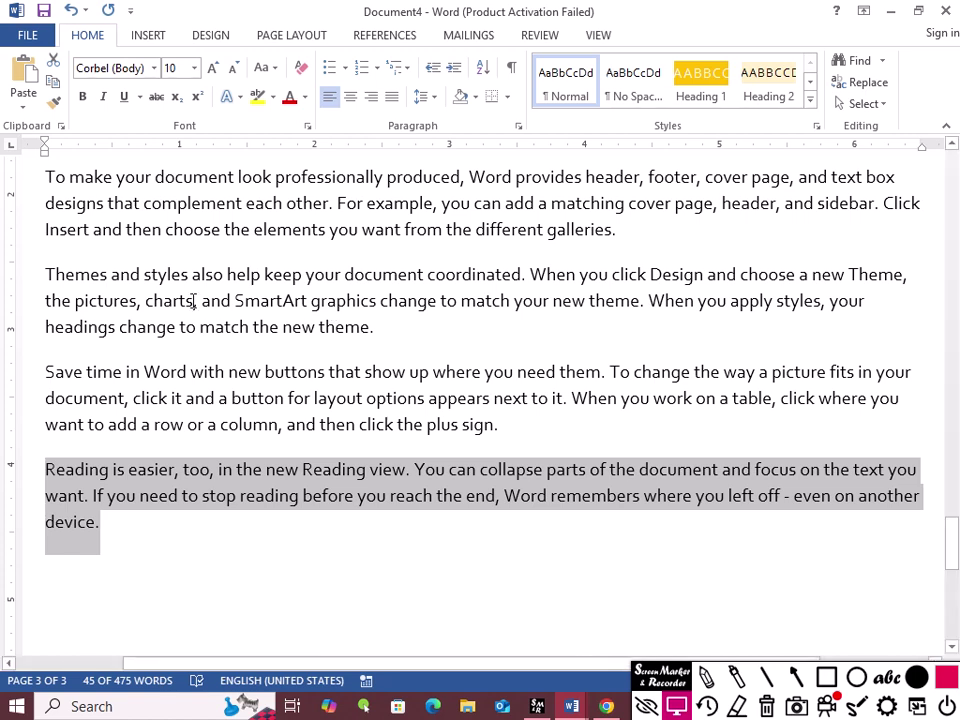
# Select the "Themes and styles" paragraph on the last page from its first word through "headings change", extending by words and lines.
pyautogui.click(37, 277)
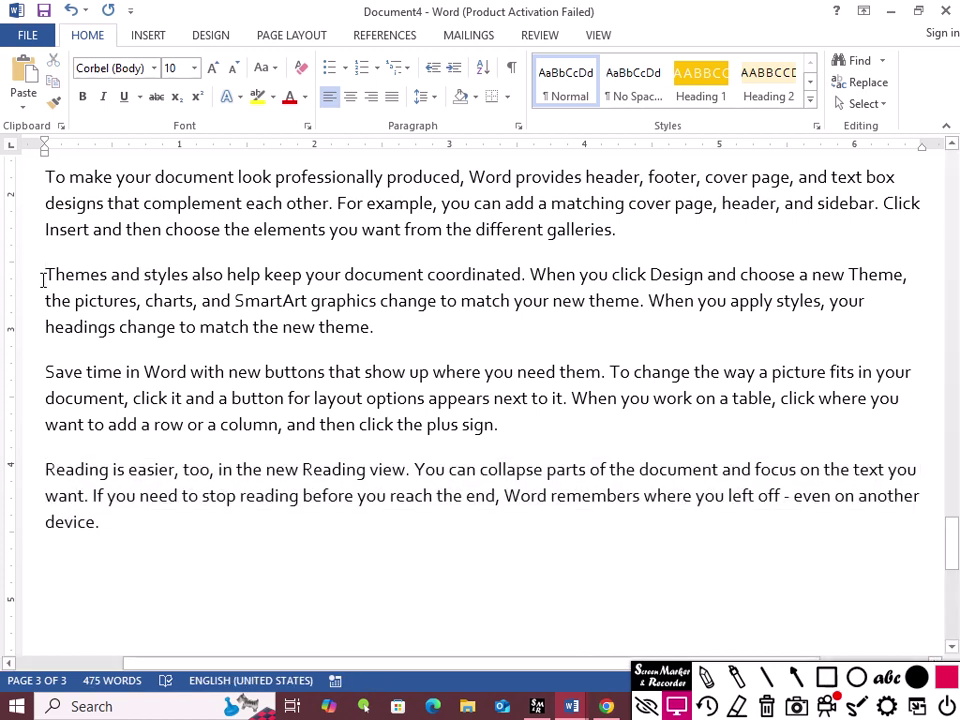
pyautogui.hotkey('ctrl', 'shift', 'Right')
pyautogui.hotkey('ctrl', 'shift', 'Right')
pyautogui.hotkey('ctrl', 'shift', 'Right')
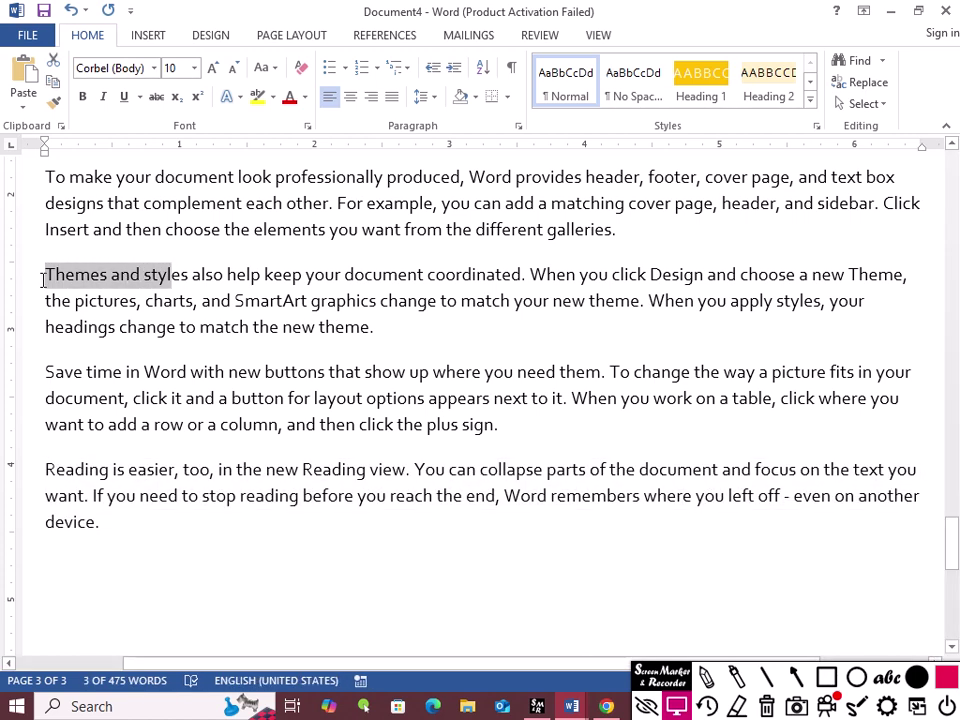
pyautogui.hotkey('shift', 'Down')
pyautogui.hotkey('shift', 'Down')
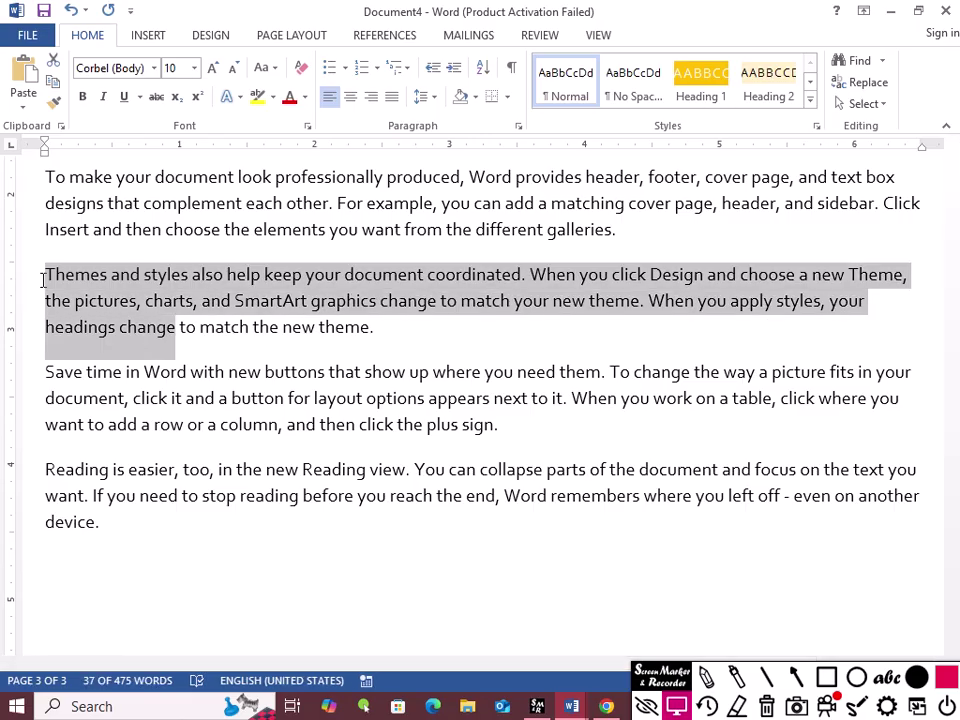
# View the Format Painter copy row in the shortcut table and return to Document4.
pyautogui.hotkey('alt', 'Tab')
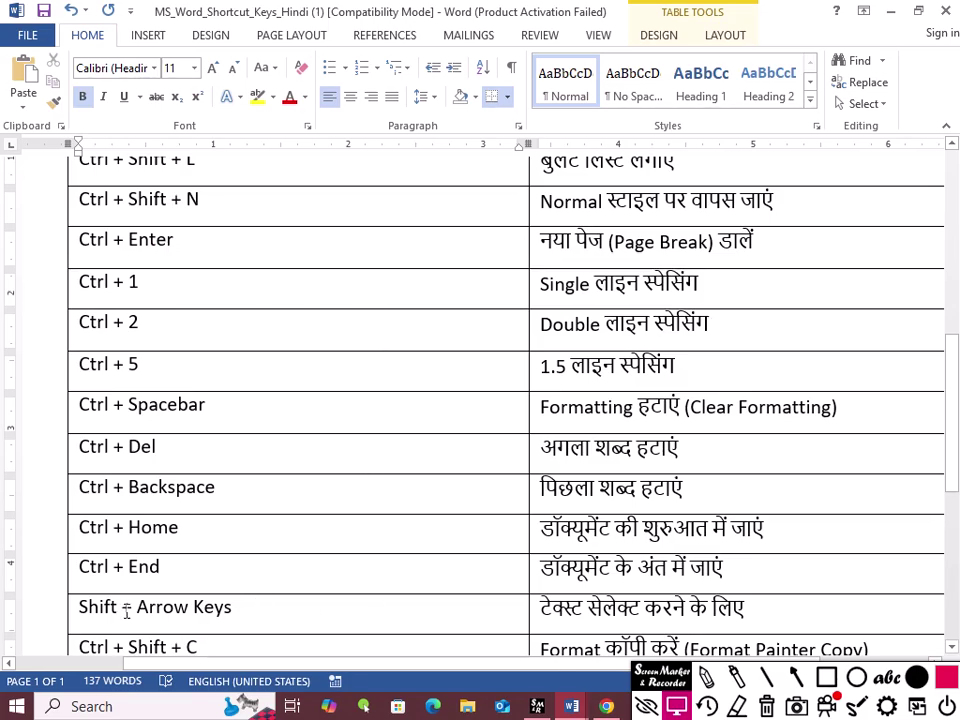
pyautogui.click(953, 650)
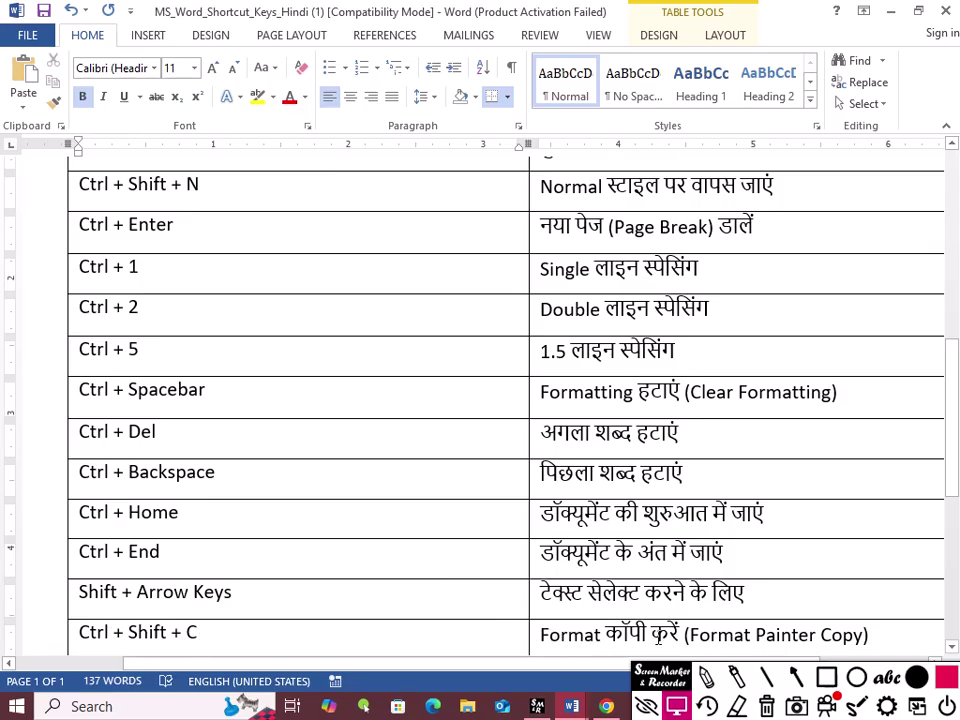
pyautogui.hotkey('alt', 'Tab')
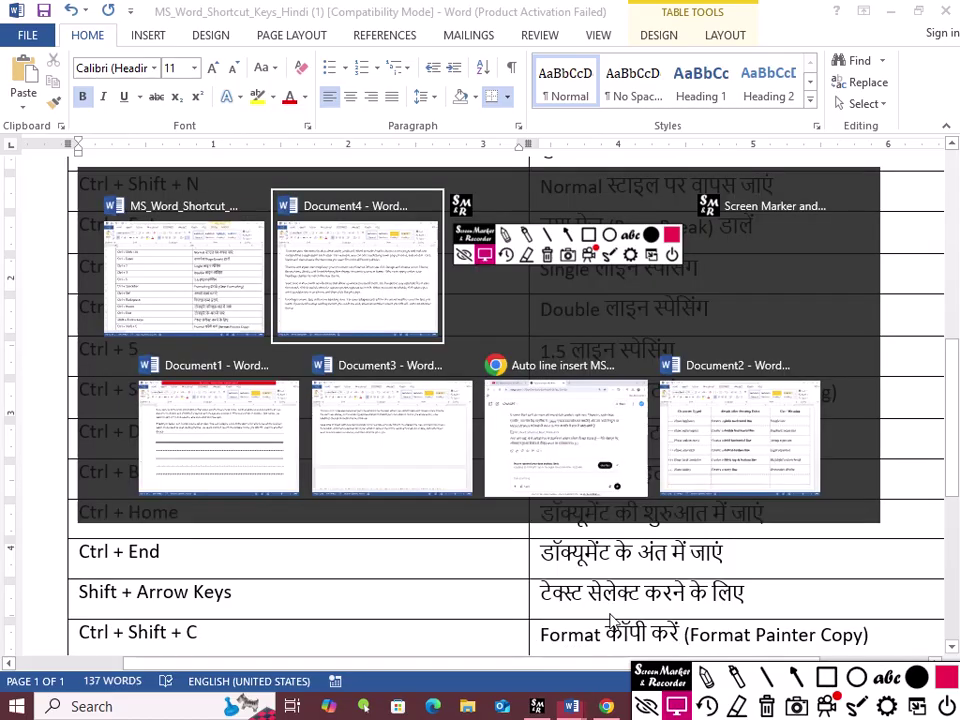
# Make the selected "Themes and styles" text bold with a red font color.
pyautogui.scroll(2, 103, 403)
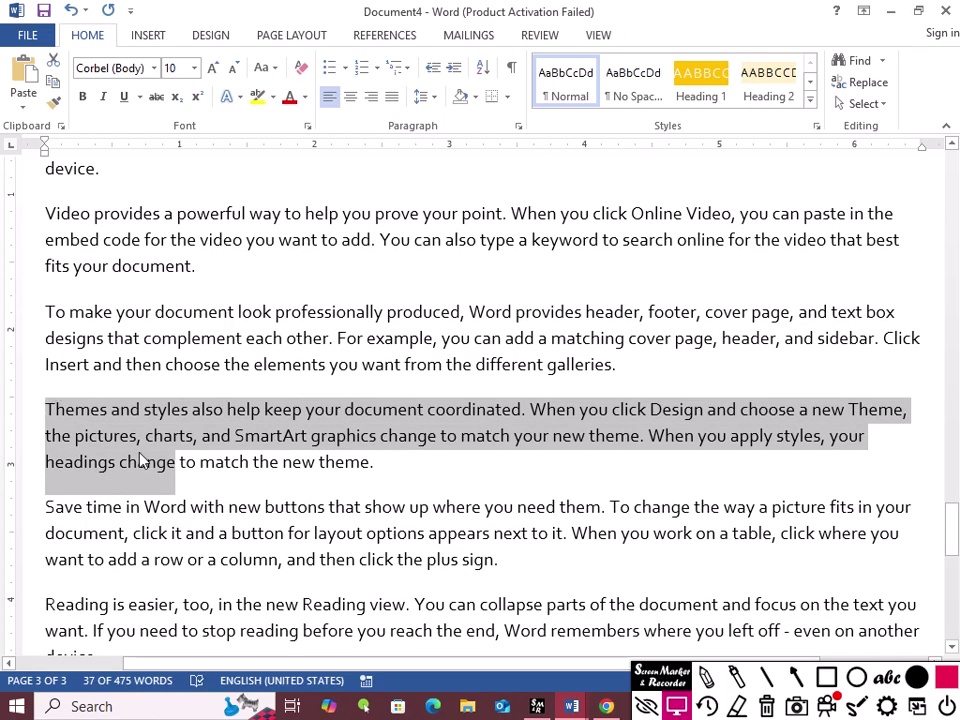
pyautogui.click(83, 97)
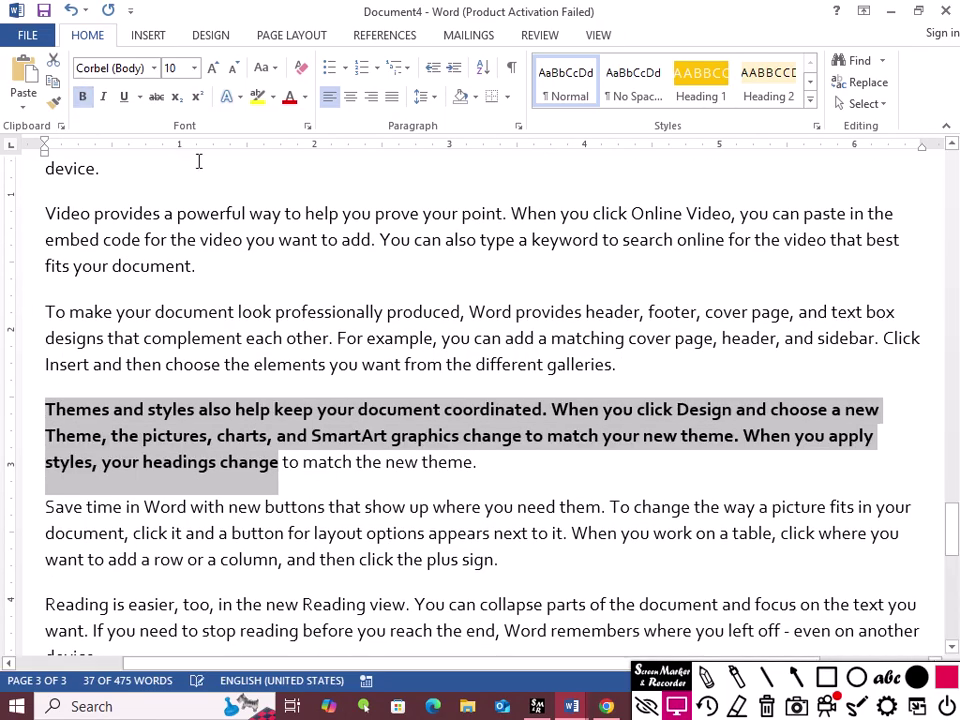
pyautogui.click(289, 97)
pyautogui.click(338, 436)
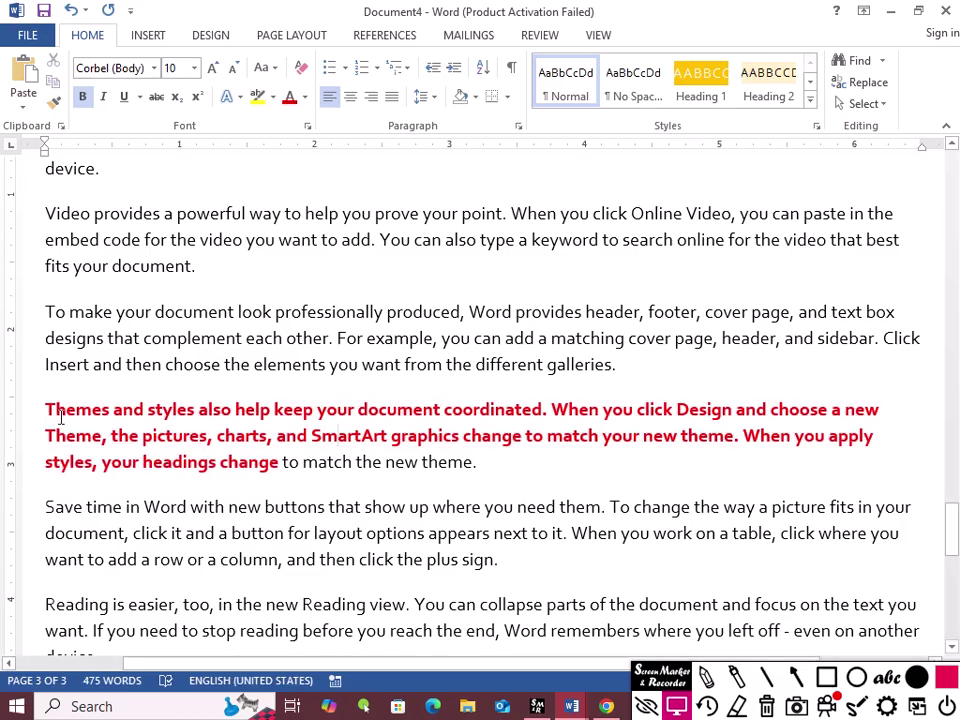
# Copy the bold red text's formatting onto the final "Reading is easier" paragraph with the Format Painter.
pyautogui.moveTo(44, 409); pyautogui.dragTo(268, 476)
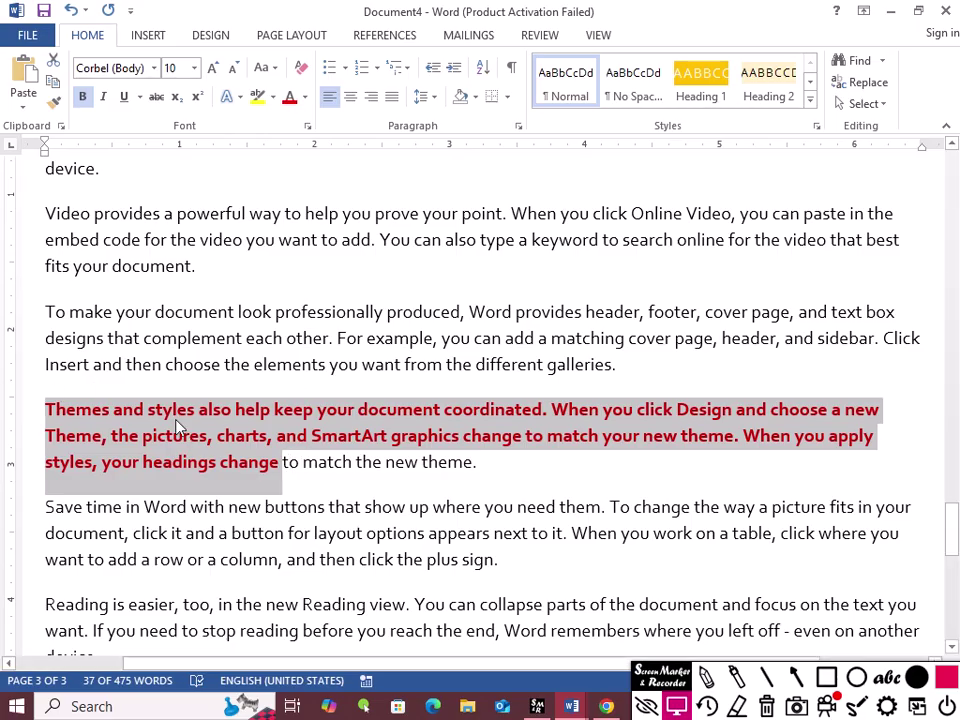
pyautogui.scroll(-3, 125, 446)
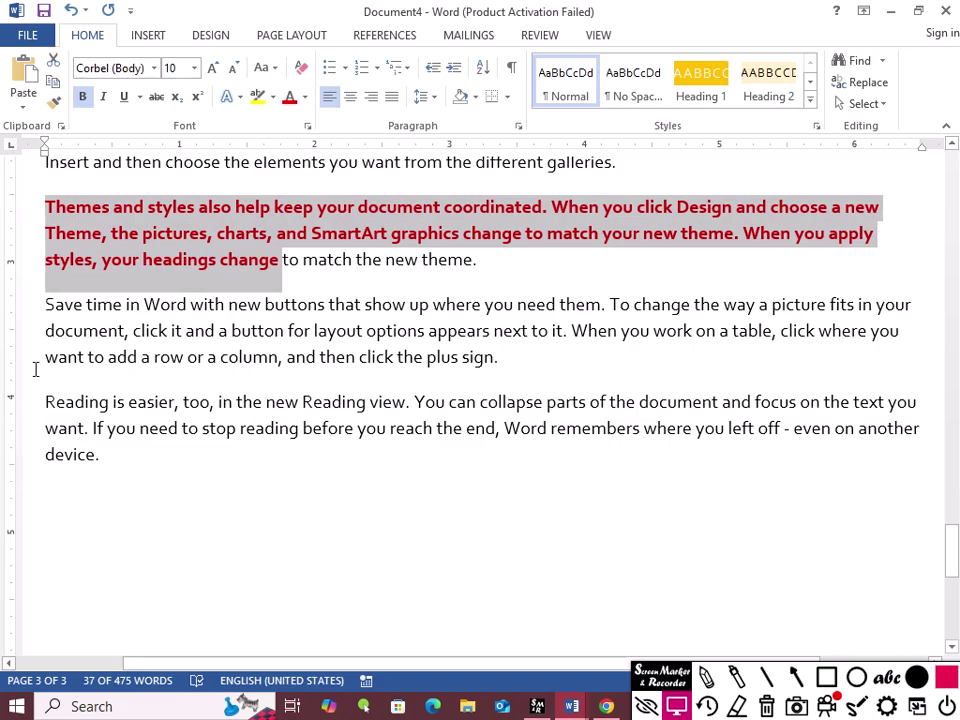
pyautogui.click(55, 106)
pyautogui.moveTo(43, 401)
pyautogui.mouseDown()
pyautogui.moveTo(47, 426)
pyautogui.moveTo(151, 483)
pyautogui.mouseUp()
pyautogui.hotkey('ctrl', 'z')
pyautogui.scroll(3, 215, 479)
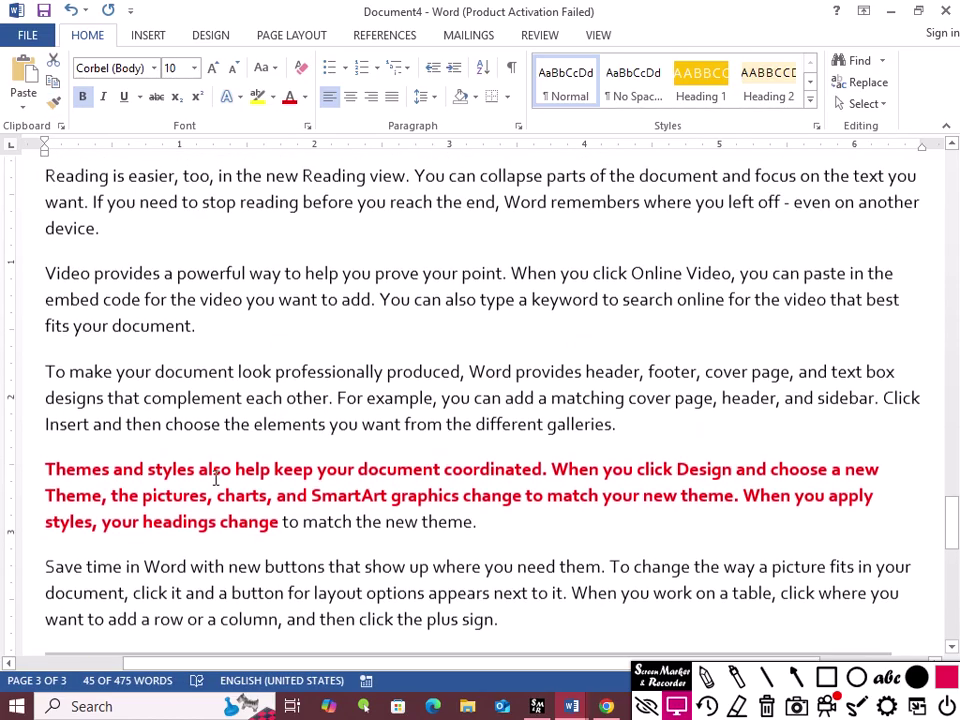
# Select the bold red text from "Themes and styles" through "headings change" again.
pyautogui.click(314, 406)
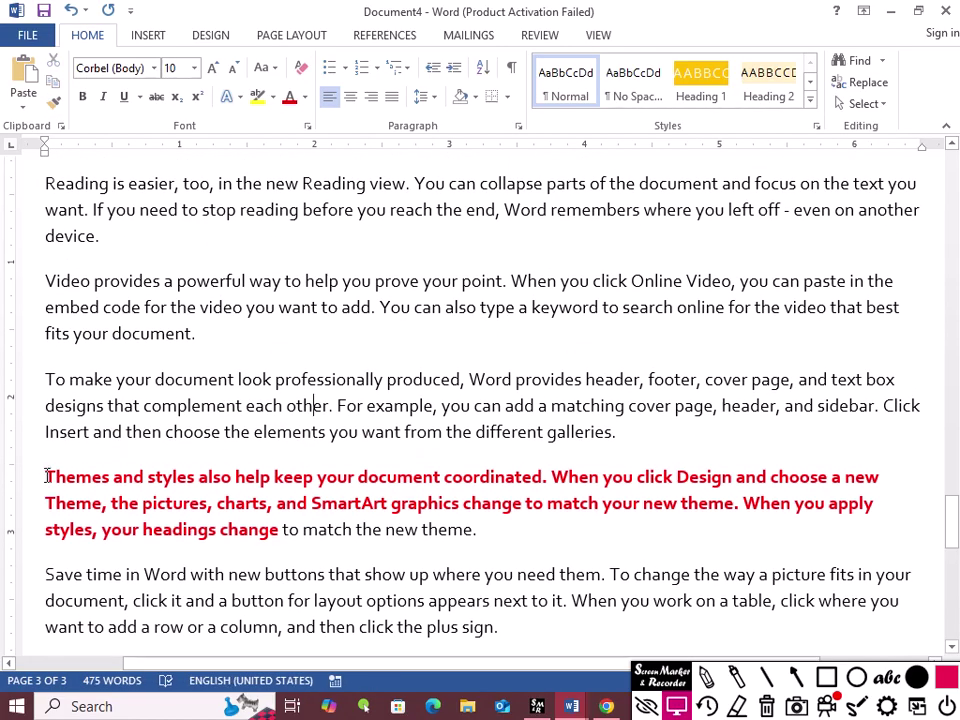
pyautogui.moveTo(45, 476); pyautogui.dragTo(265, 532)
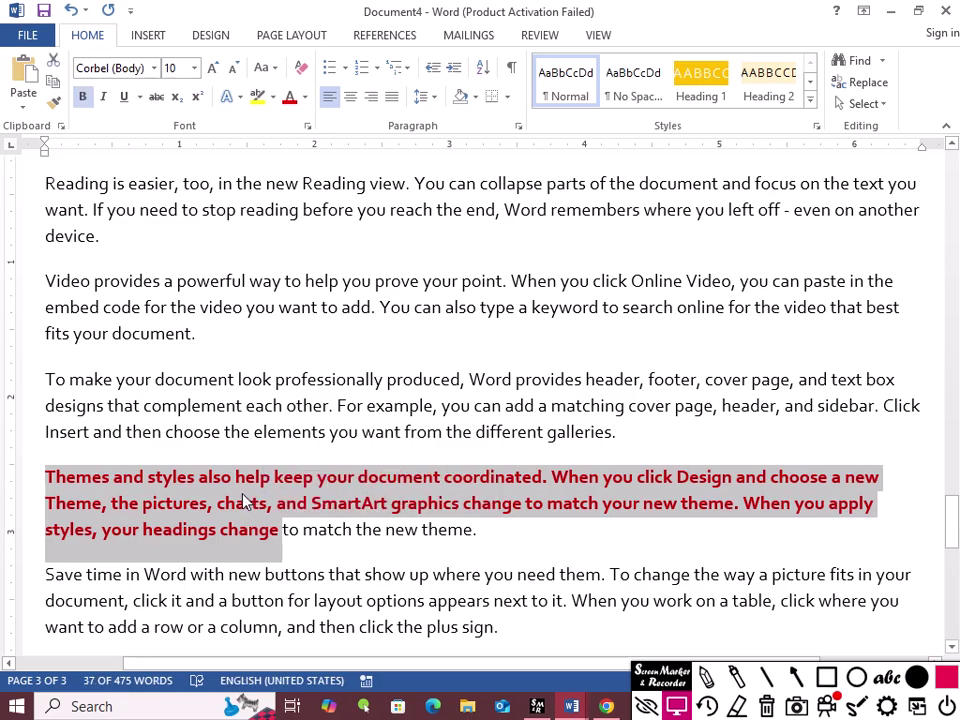
pyautogui.click(243, 502)
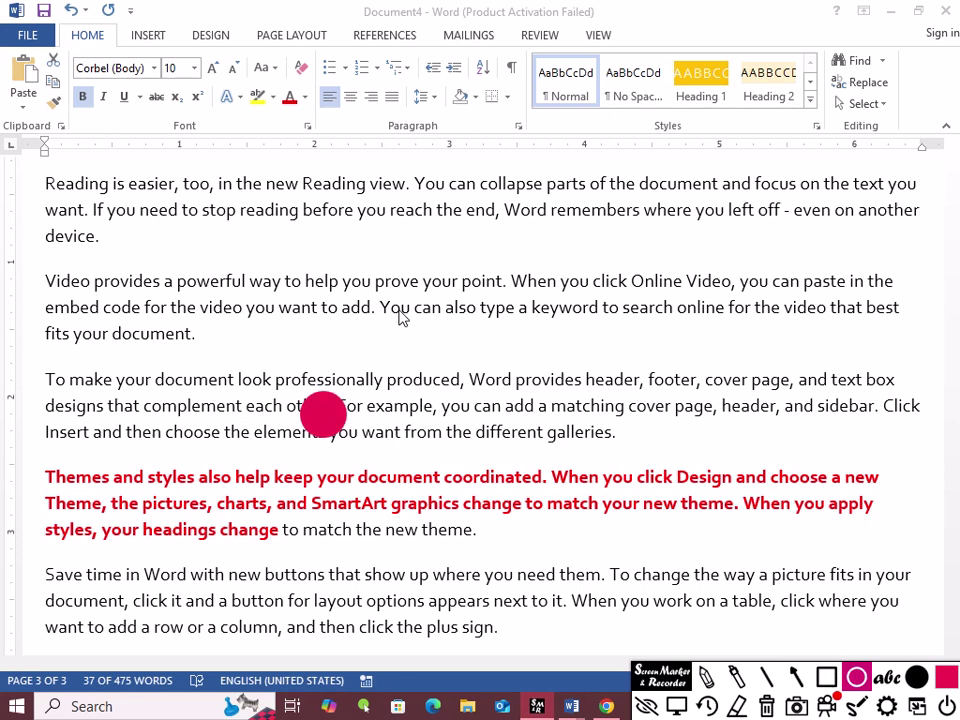
# Draw two large overlapping pink circles over the page with the screen marker, and return to normal pointer mode.
pyautogui.moveTo(404, 261)
pyautogui.mouseDown()
pyautogui.moveTo(461, 332)
pyautogui.moveTo(632, 414)
pyautogui.moveTo(678, 548)
pyautogui.moveTo(681, 603)
pyautogui.moveTo(737, 603)
pyautogui.mouseUp()
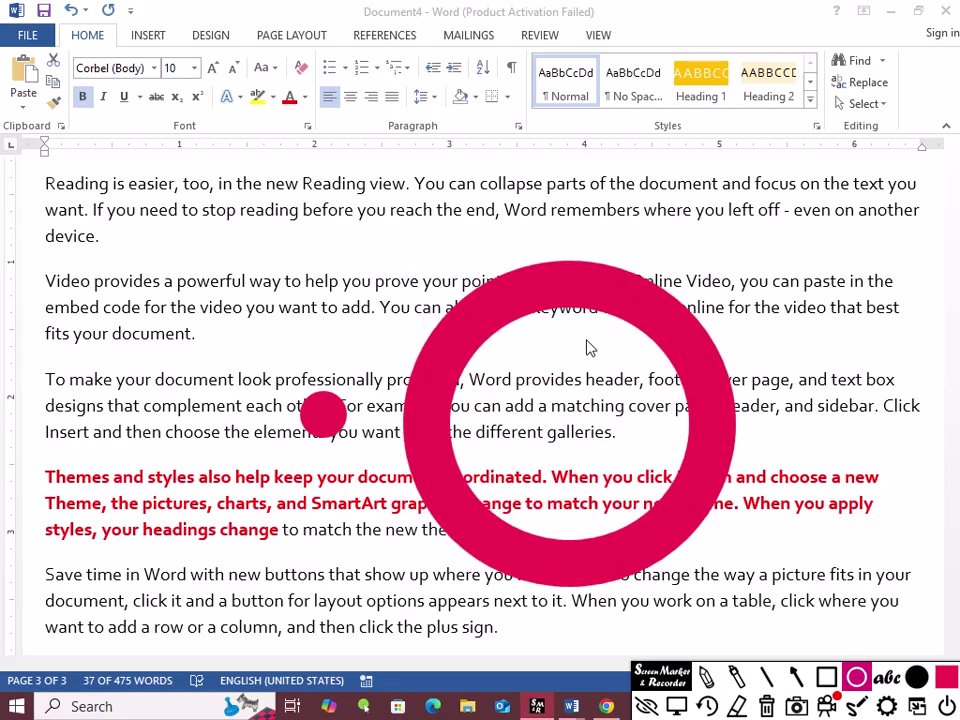
pyautogui.click(592, 300)
pyautogui.moveTo(592, 300)
pyautogui.mouseDown()
pyautogui.moveTo(440, 400)
pyautogui.moveTo(306, 598)
pyautogui.moveTo(182, 634)
pyautogui.moveTo(211, 650)
pyautogui.moveTo(223, 677)
pyautogui.mouseUp()
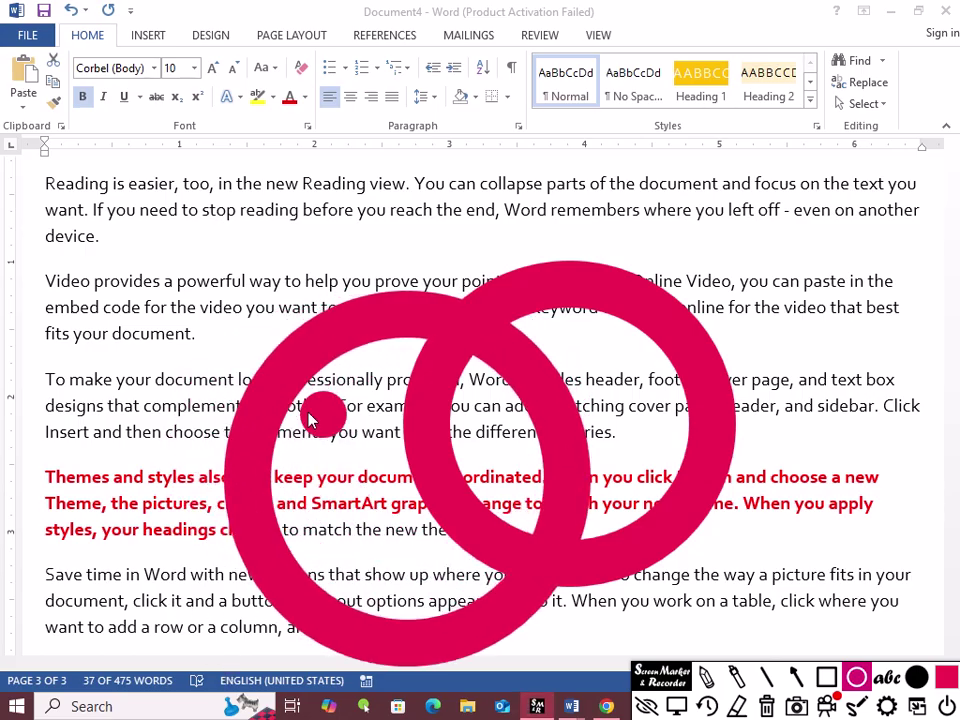
pyautogui.click(678, 708)
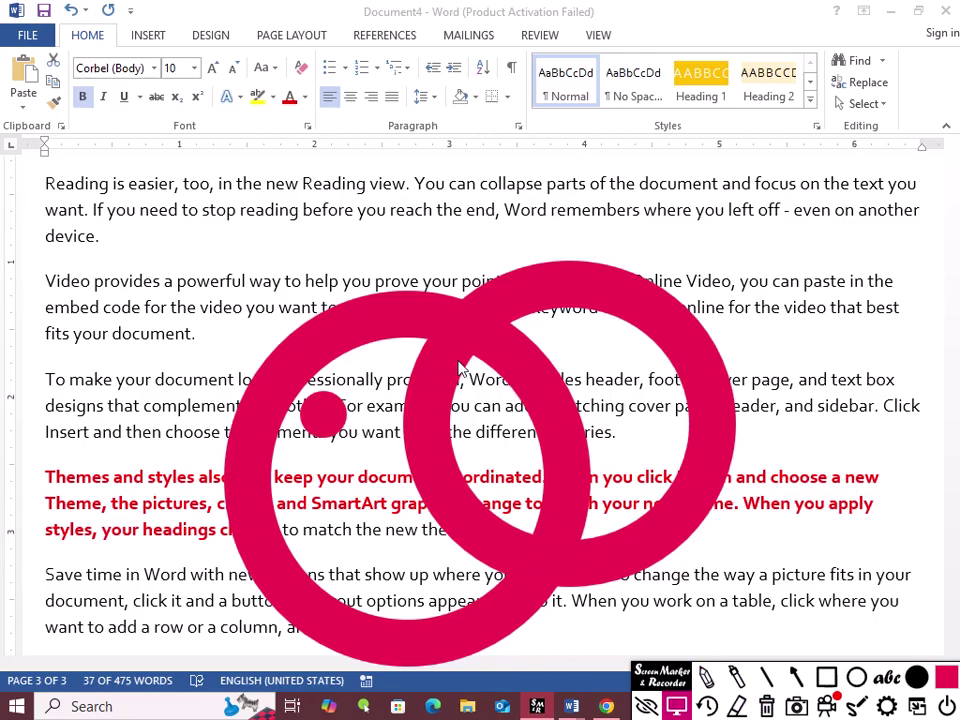
# Erase the two large circles and the small pink dot from the screen with the marker's eraser.
pyautogui.scroll(6, 322, 305)
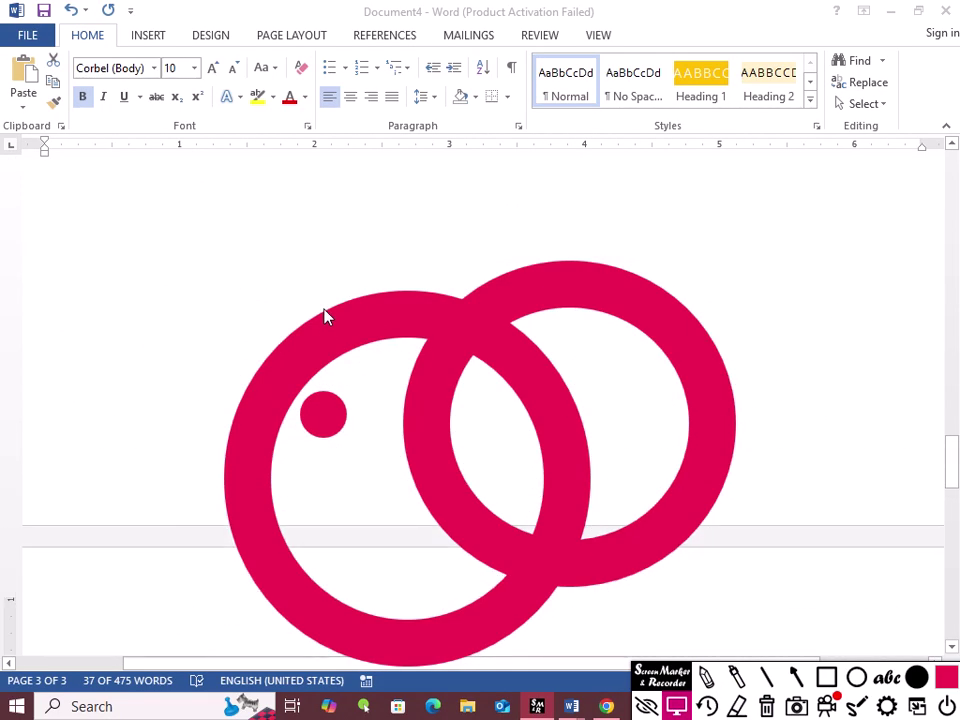
pyautogui.scroll(-4, 341, 283)
pyautogui.scroll(-3, 341, 283)
pyautogui.scroll(3, 343, 285)
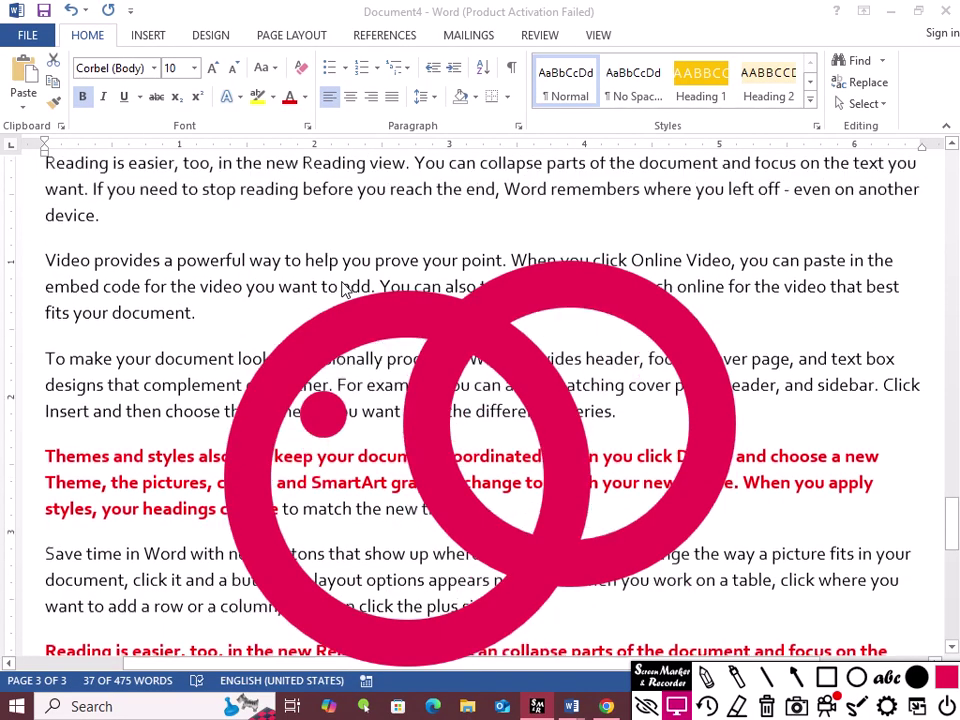
pyautogui.click(740, 708)
pyautogui.click(428, 420)
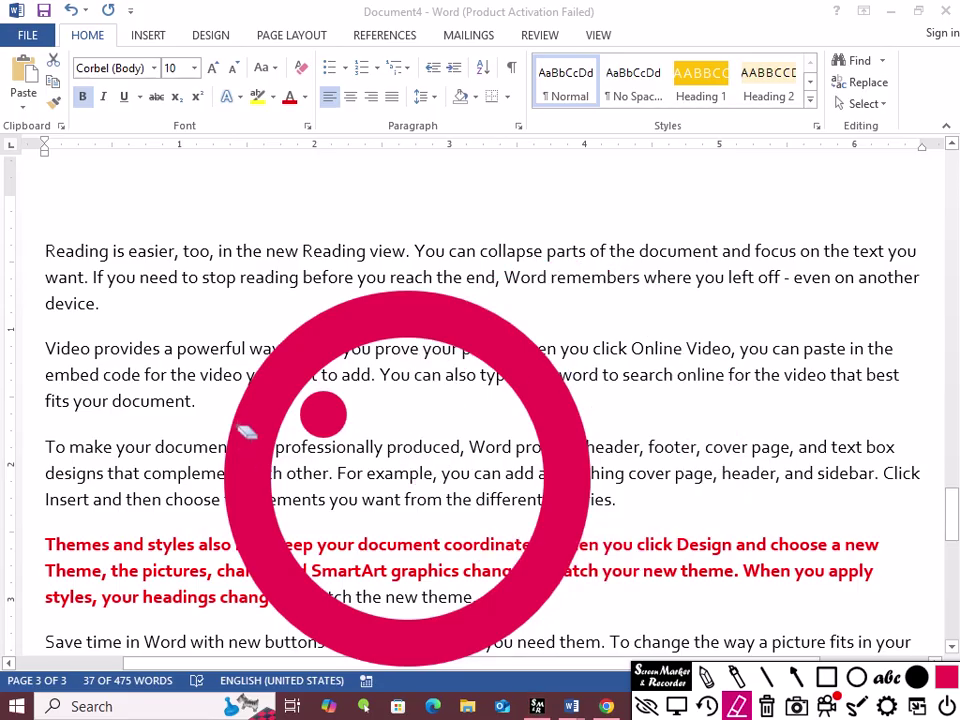
pyautogui.click(305, 362)
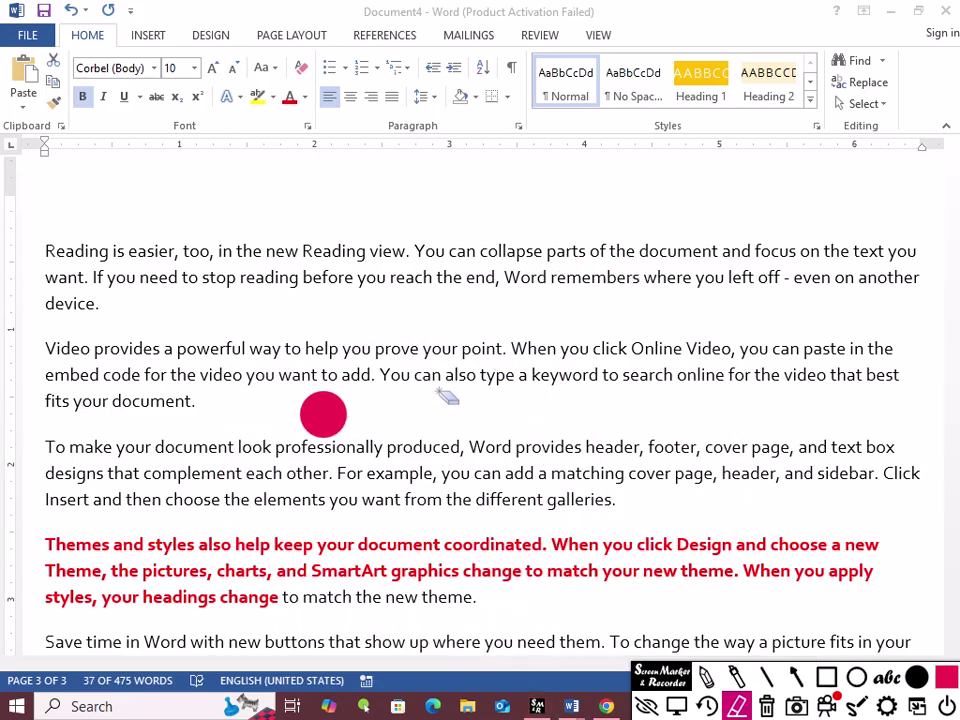
pyautogui.click(318, 410)
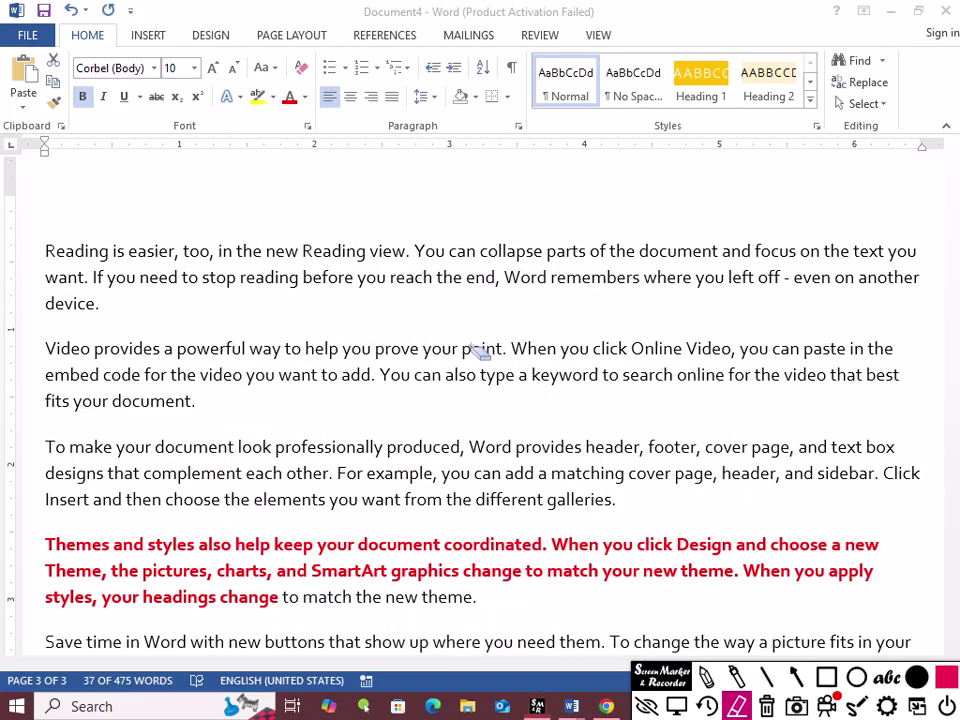
# Switch to the shortcut table and view the Format Painter copy and paste rows at its end.
pyautogui.hotkey('alt', 'Tab')
pyautogui.hotkey('alt', 'Tab')
pyautogui.hotkey('alt', 'Tab')
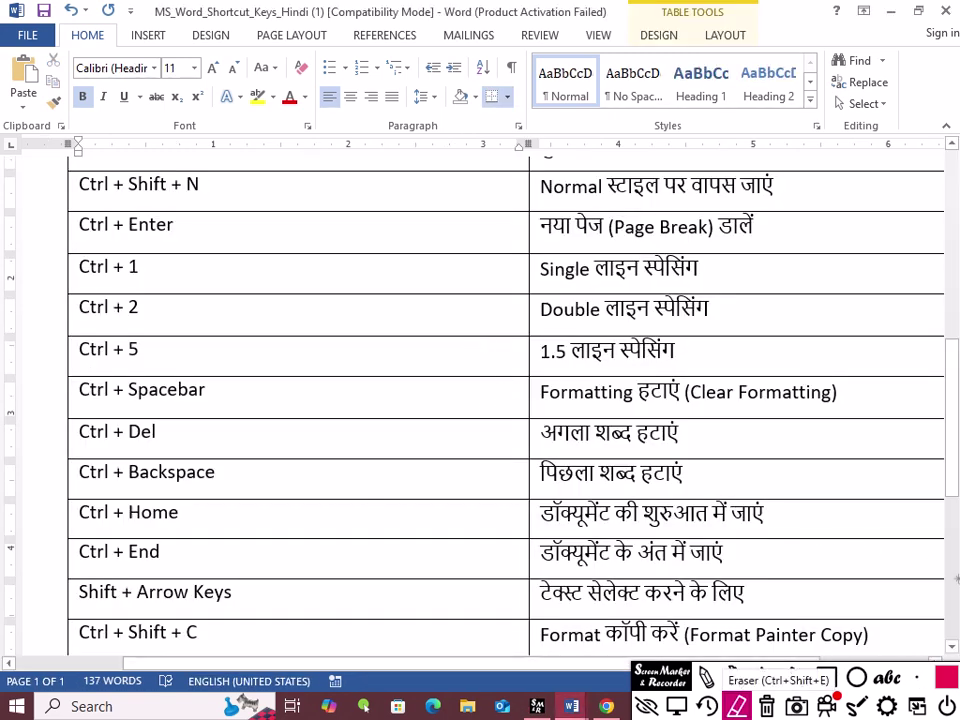
pyautogui.click(678, 707)
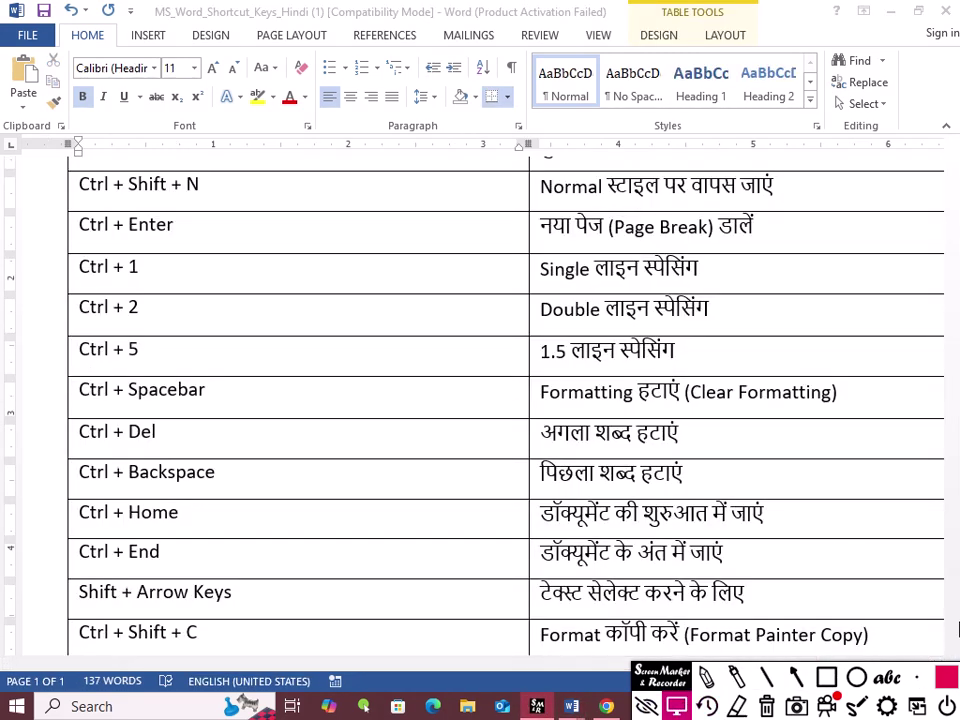
pyautogui.click(952, 647)
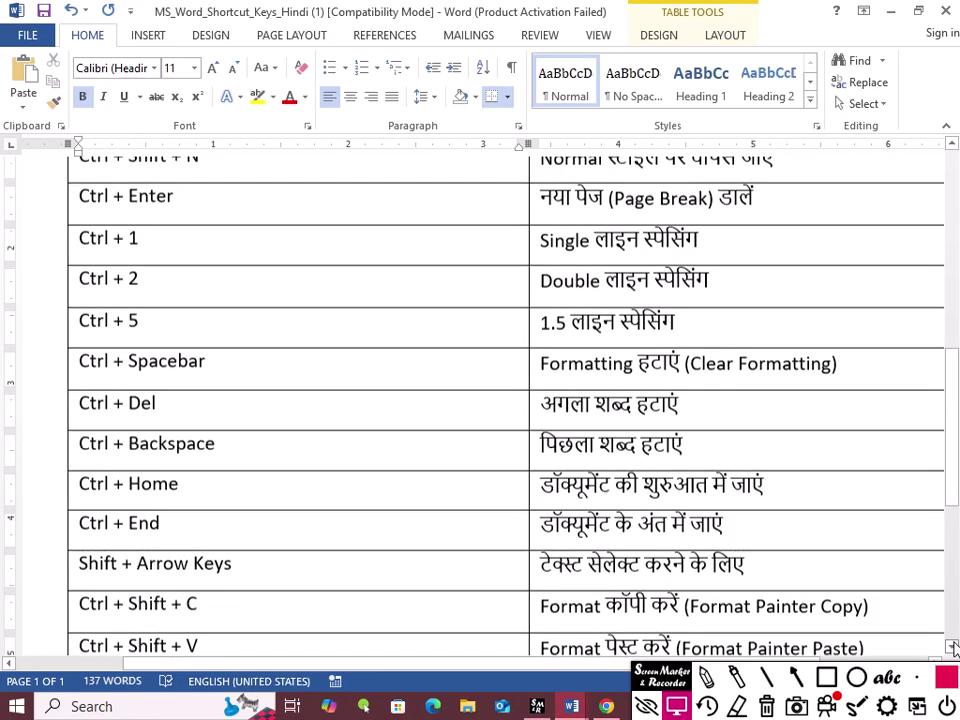
pyautogui.click(952, 647)
pyautogui.click(952, 647)
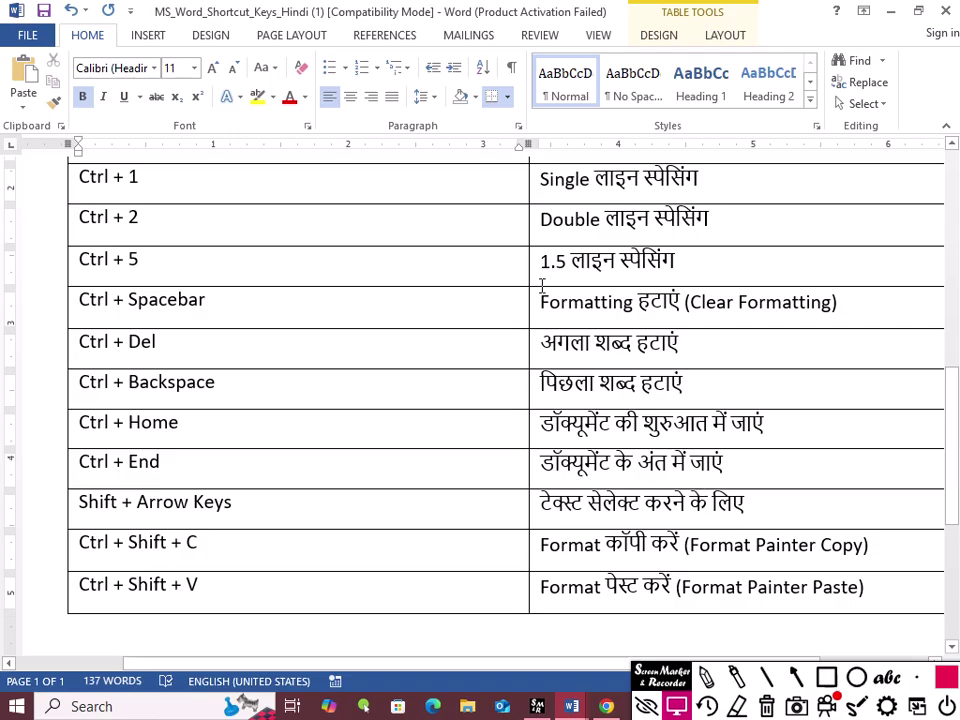
pyautogui.hotkey('alt', 'Tab')
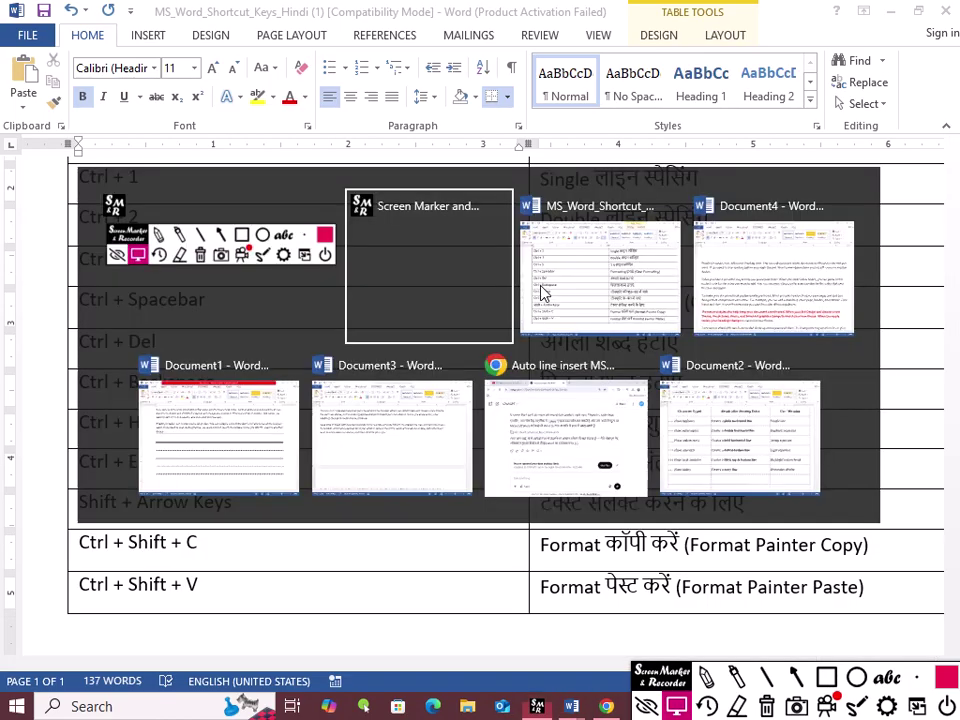
pyautogui.click(540, 292)
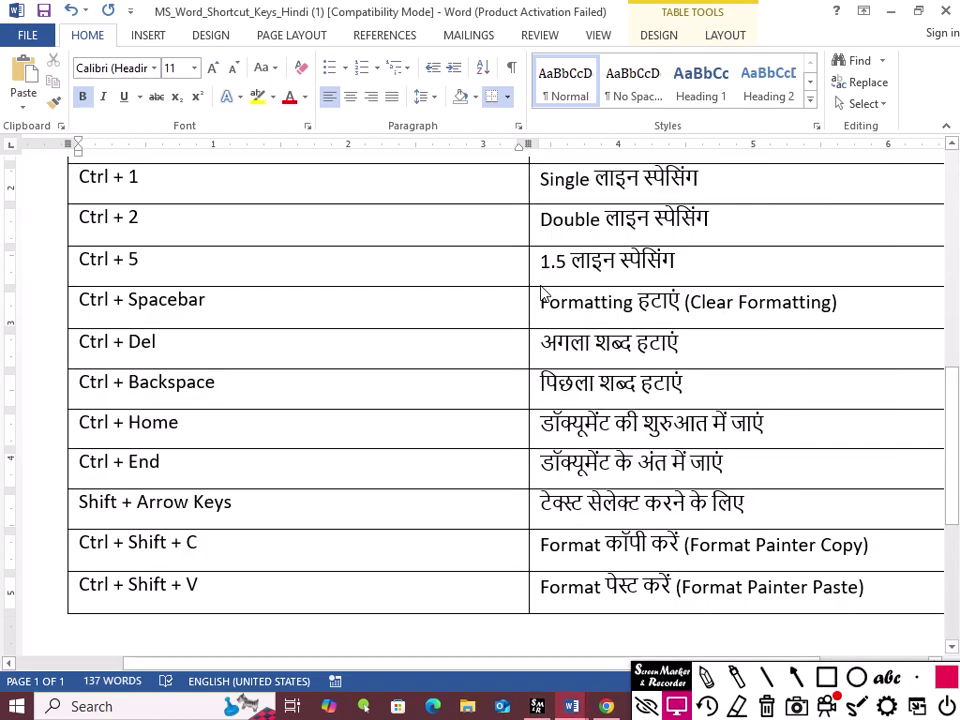